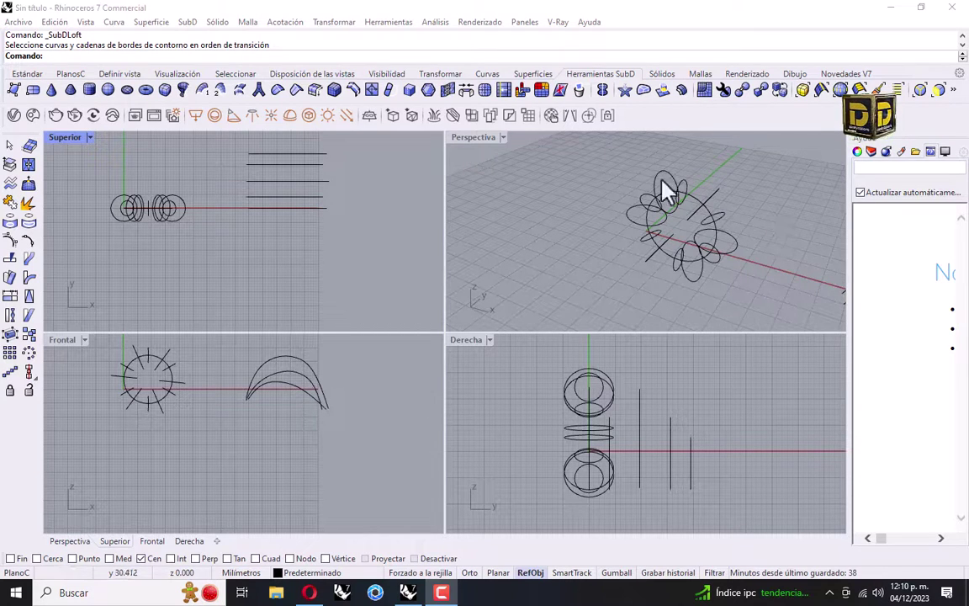
Delete the large circle that runs through the ring of small circles.
{"action": "left_click", "coordinate": [551, 164]}
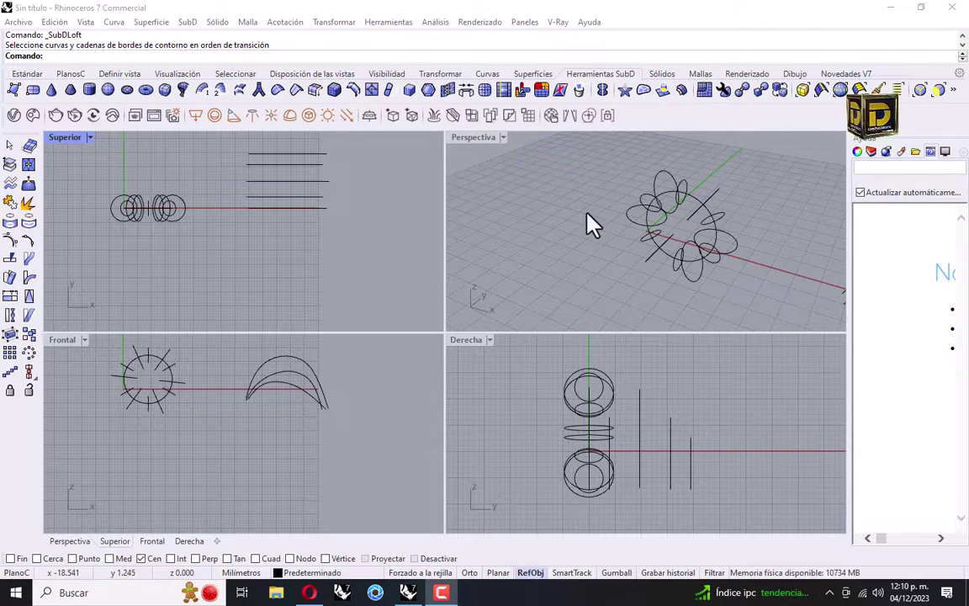
{"action": "mouse_move", "coordinate": [591, 223]}
{"action": "right_mouse_down"}
{"action": "mouse_move", "coordinate": [655, 227]}
{"action": "mouse_move", "coordinate": [703, 199]}
{"action": "mouse_move", "coordinate": [599, 221]}
{"action": "right_mouse_up"}
{"action": "scroll", "coordinate": [601, 216], "scroll_direction": "down", "scroll_amount": 3}
{"action": "scroll", "coordinate": [659, 238], "scroll_direction": "up", "scroll_amount": 6}
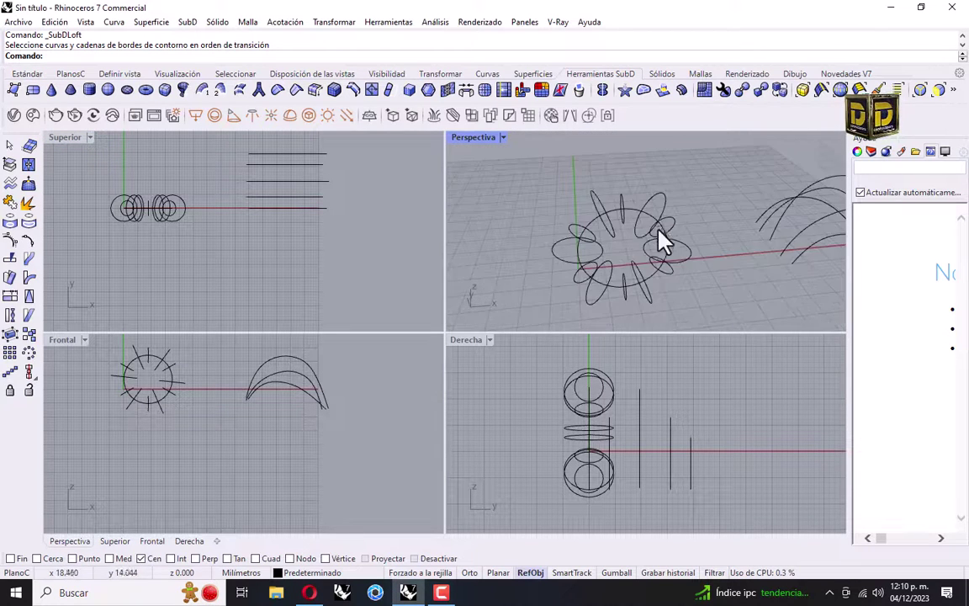
{"action": "left_click", "coordinate": [624, 202]}
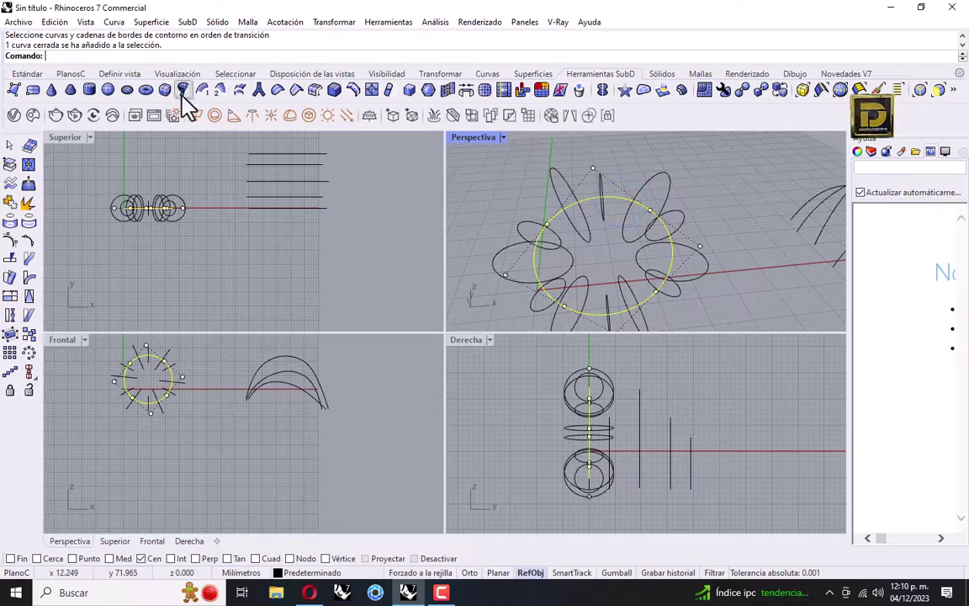
{"action": "key", "text": "Delete"}
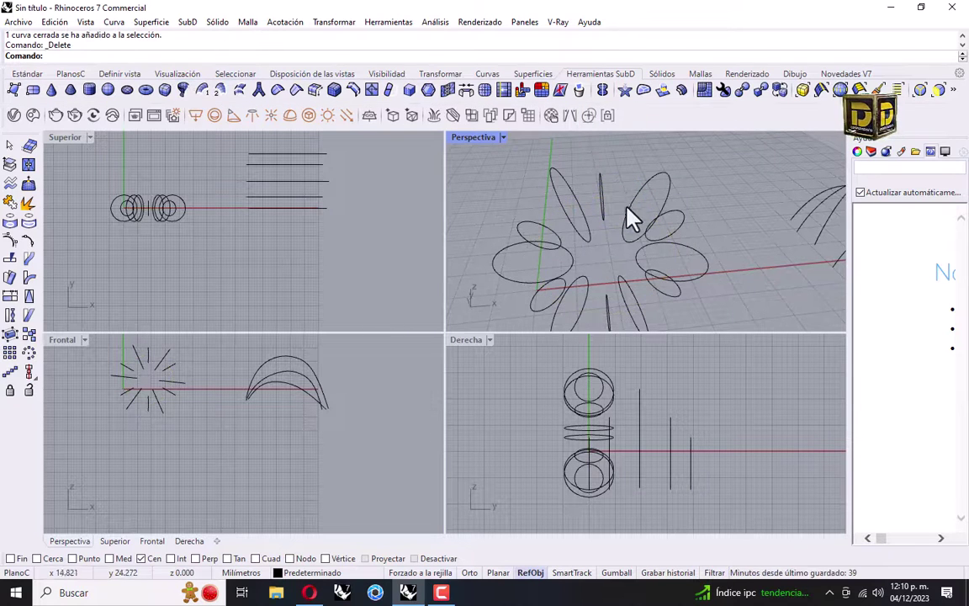
Examine the ring of small circles and the row of open arched curves from several angles in the perspective view.
{"action": "right_click_drag", "start_coordinate": [628, 216], "coordinate": [674, 239]}
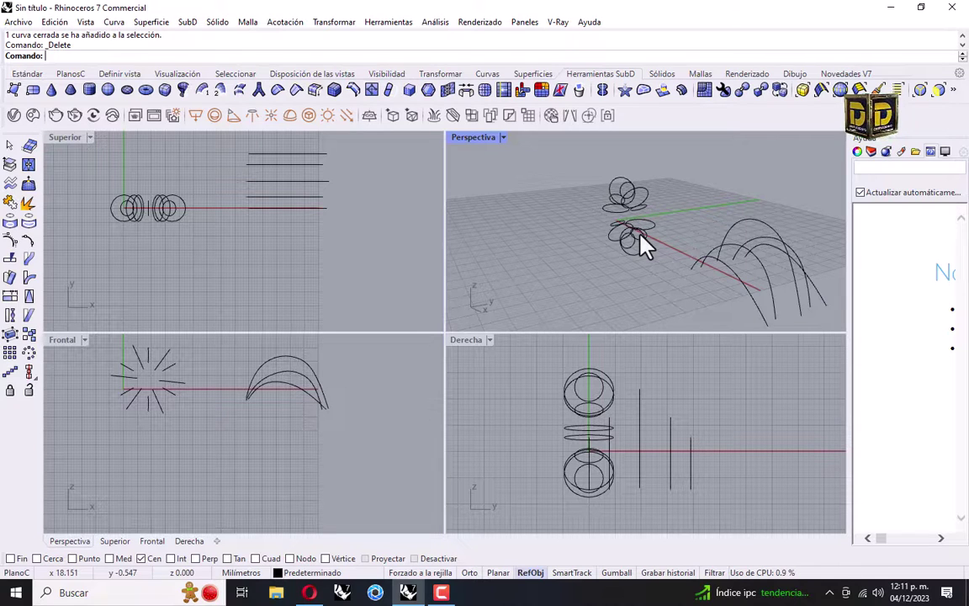
{"action": "scroll", "coordinate": [643, 242], "scroll_direction": "down", "scroll_amount": 5}
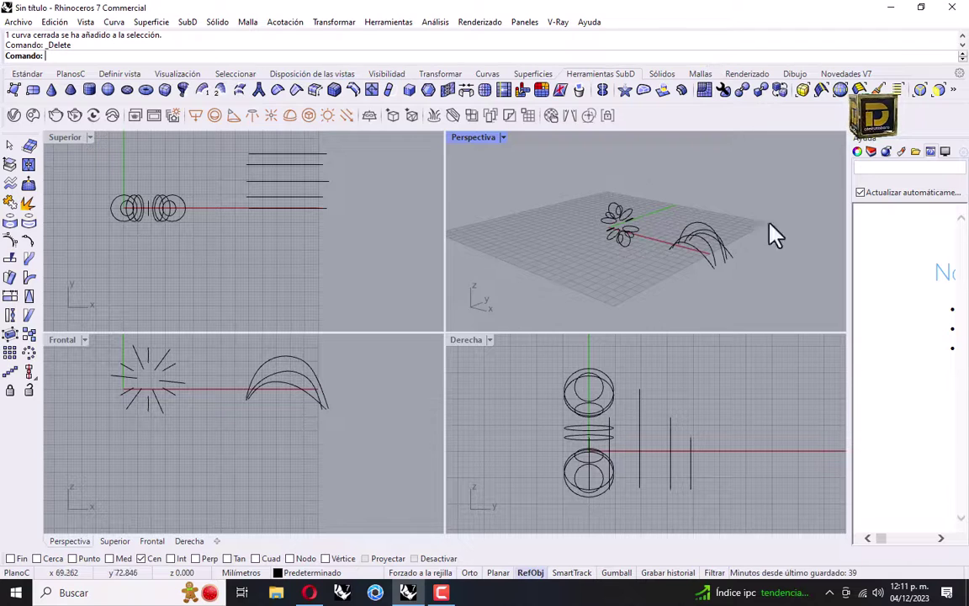
{"action": "right_click_drag", "start_coordinate": [772, 234], "coordinate": [616, 244]}
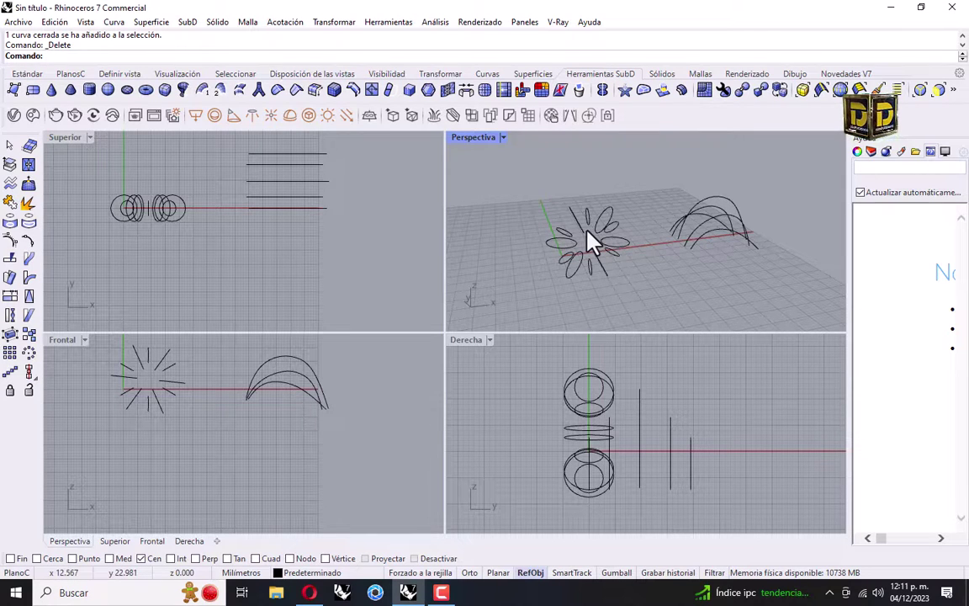
{"action": "right_click_drag", "start_coordinate": [724, 276], "coordinate": [675, 281]}
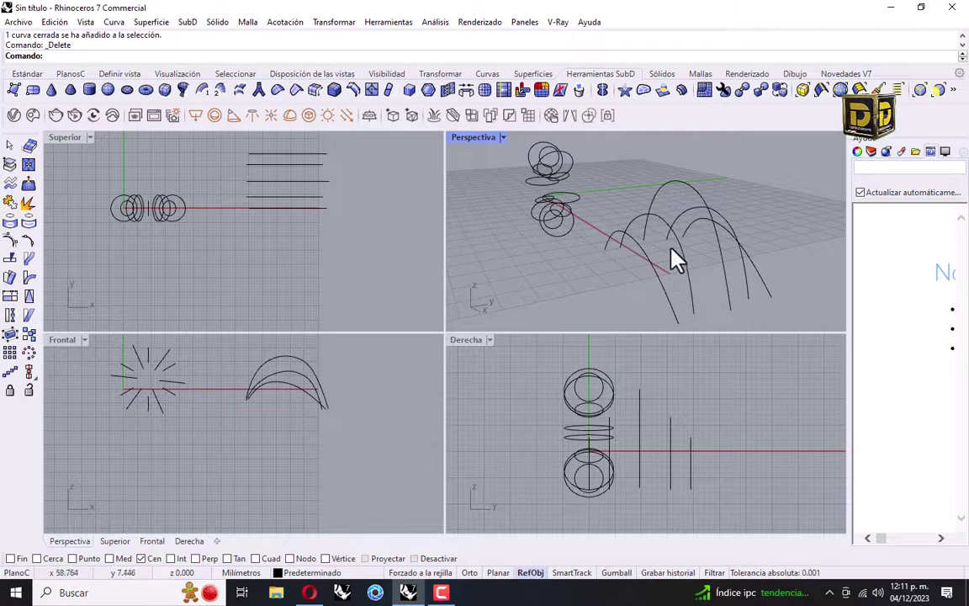
{"action": "right_click_drag", "start_coordinate": [745, 263], "coordinate": [627, 235]}
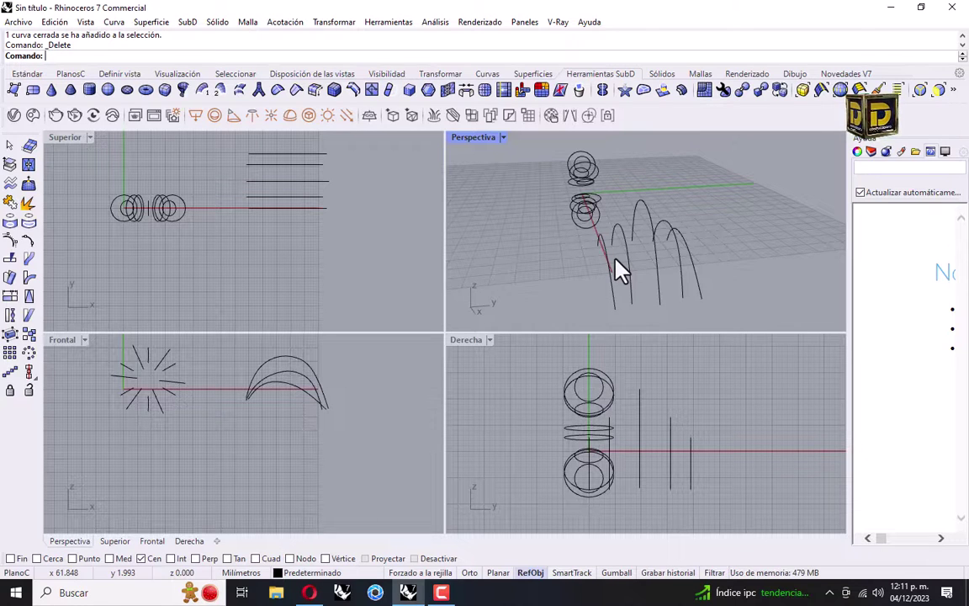
{"action": "right_click_drag", "start_coordinate": [616, 261], "coordinate": [629, 303]}
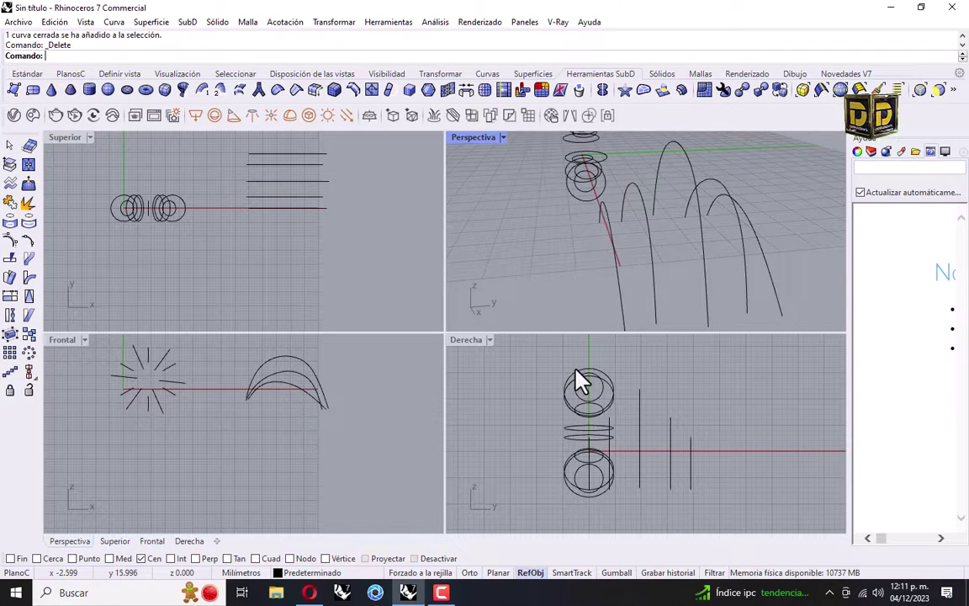
{"action": "right_click_drag", "start_coordinate": [599, 266], "coordinate": [632, 270]}
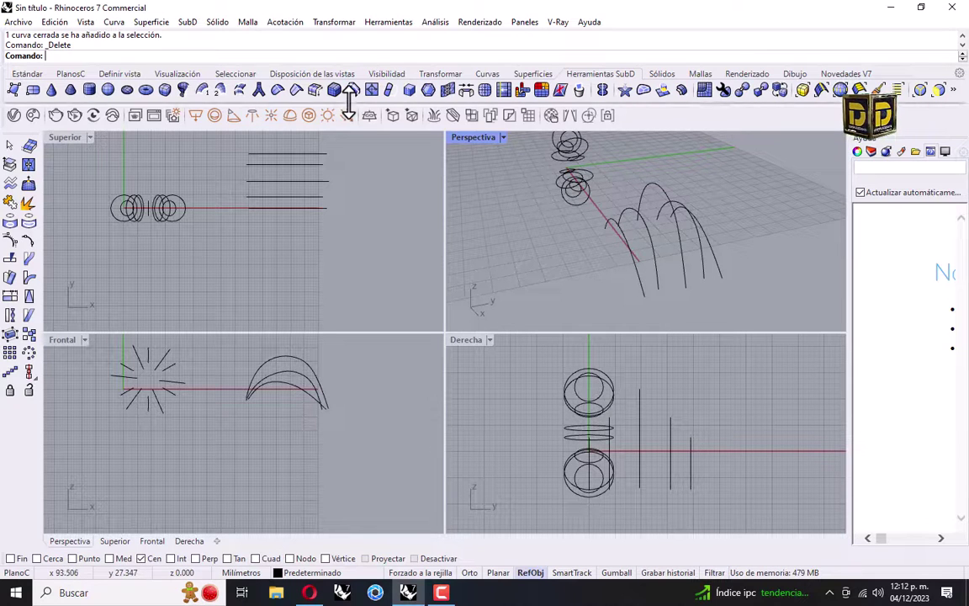
Start a SubD loft through the five open arched curves, picking them in order from the farthest along Y to the one on the X axis.
{"action": "left_click", "coordinate": [241, 91]}
{"action": "right_click_drag", "start_coordinate": [740, 302], "coordinate": [697, 279]}
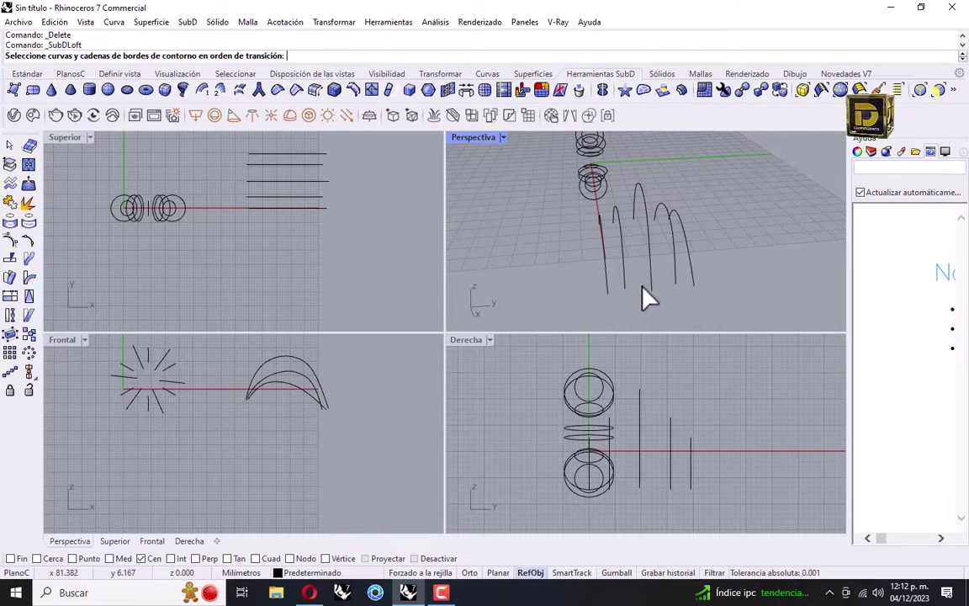
{"action": "left_click", "coordinate": [693, 283]}
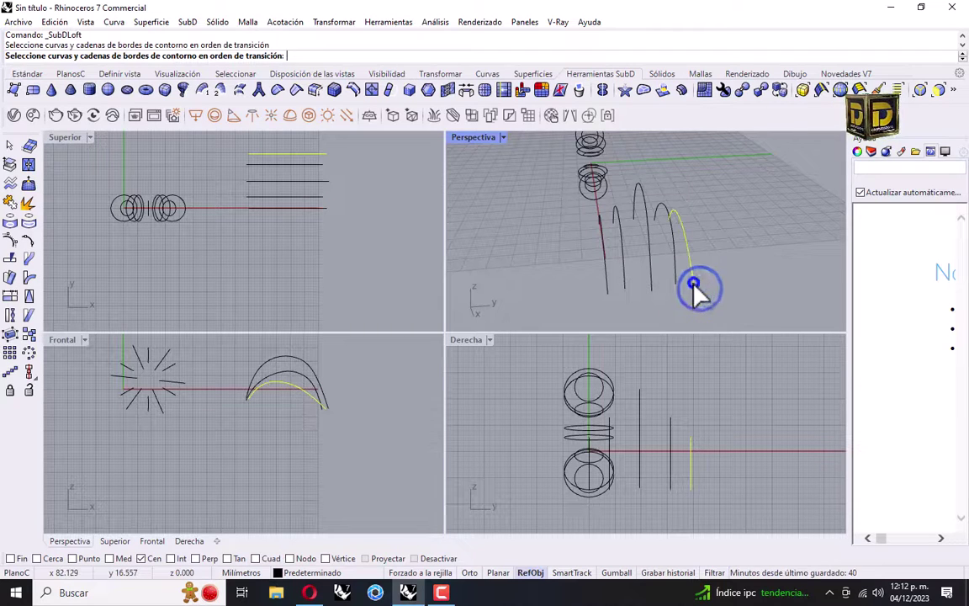
{"action": "left_click", "coordinate": [679, 276]}
{"action": "left_click", "coordinate": [644, 274]}
{"action": "left_click", "coordinate": [622, 272]}
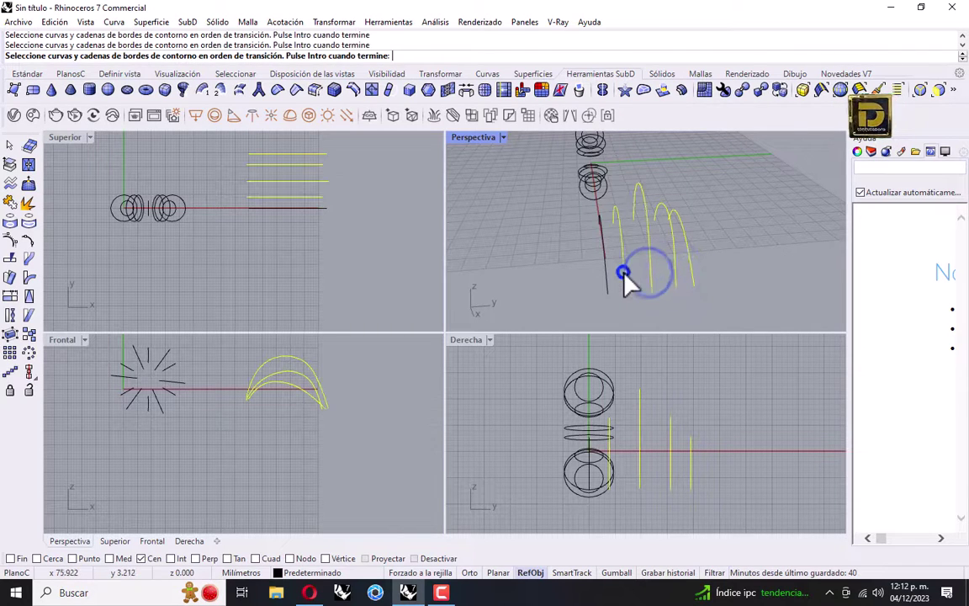
{"action": "left_click", "coordinate": [610, 274]}
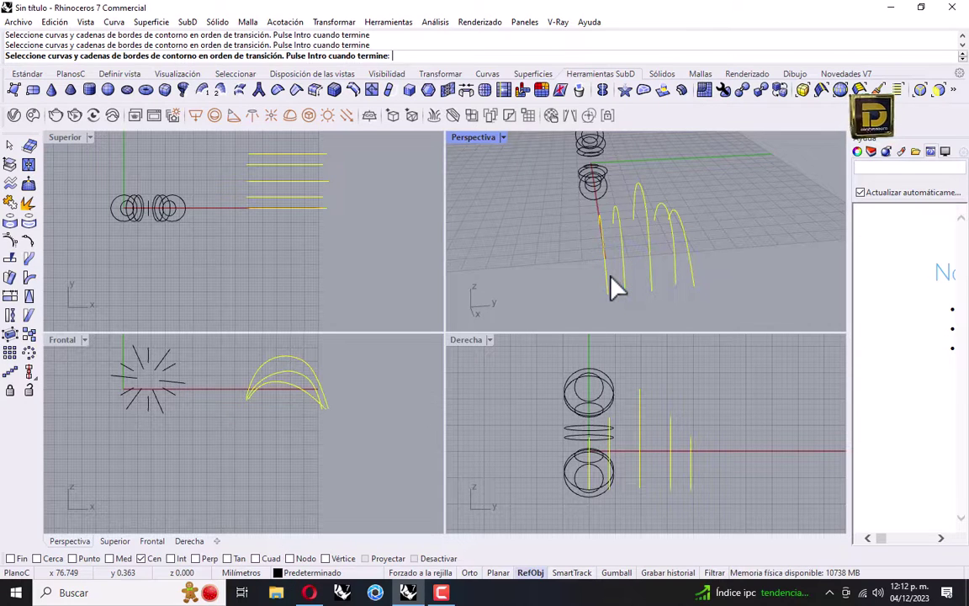
{"action": "key", "text": "Return"}
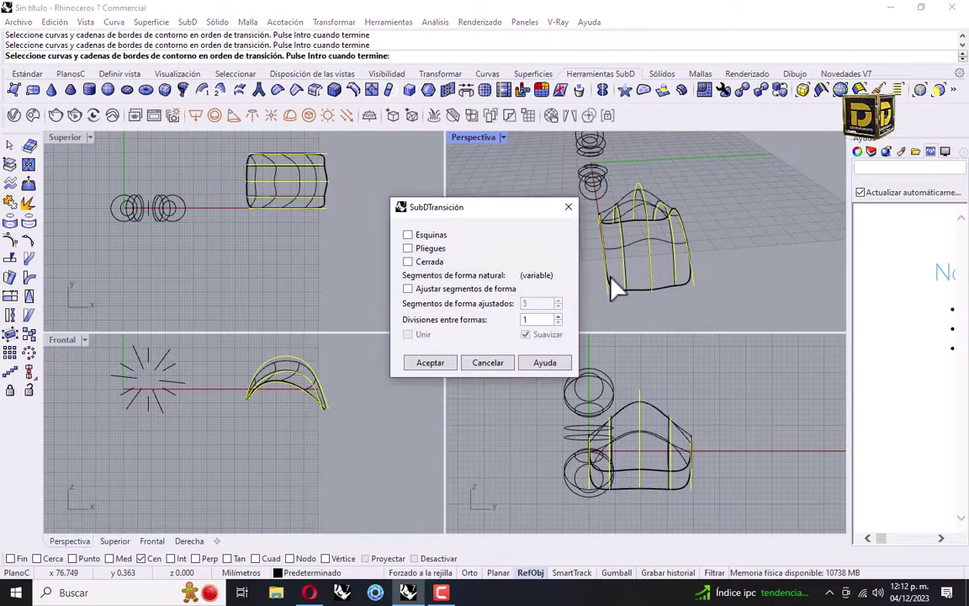
Set the Perspectiva viewport to the Sombreado display mode, with the loft options moved aside, to preview the lofted surface.
{"action": "left_click_drag", "start_coordinate": [460, 217], "coordinate": [402, 196]}
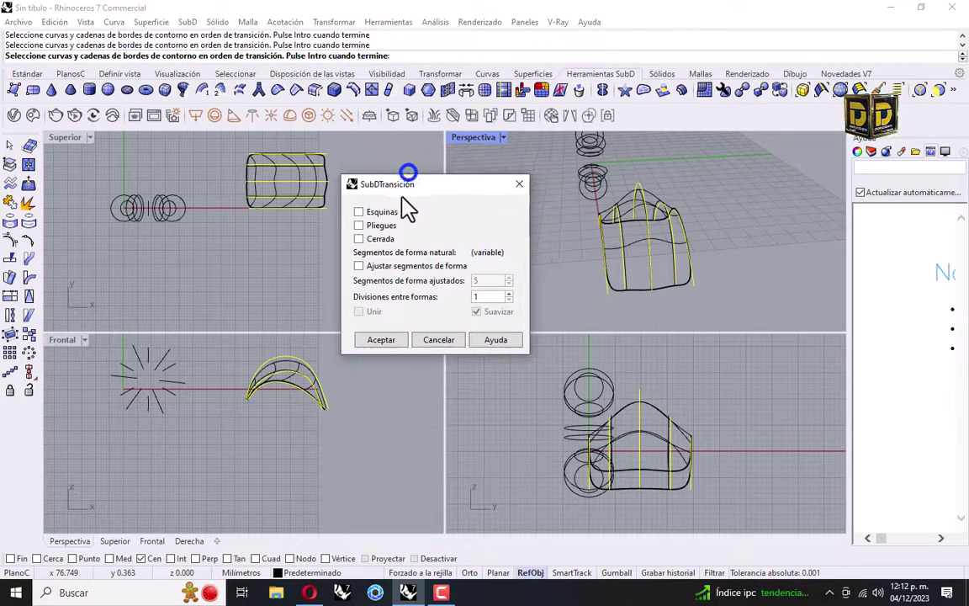
{"action": "left_click", "coordinate": [502, 138]}
{"action": "left_click", "coordinate": [547, 132]}
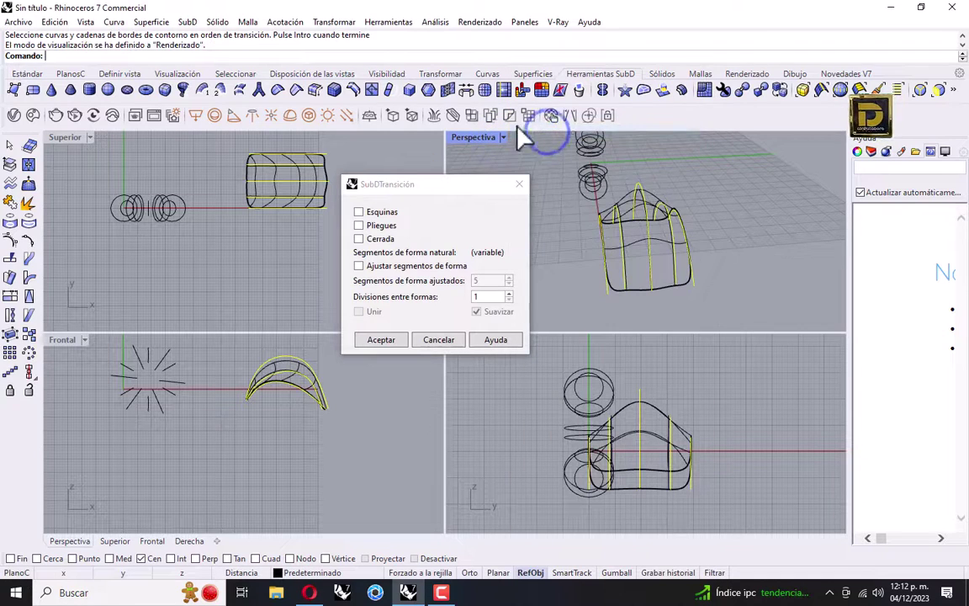
{"action": "left_click", "coordinate": [502, 137]}
{"action": "left_click", "coordinate": [532, 115]}
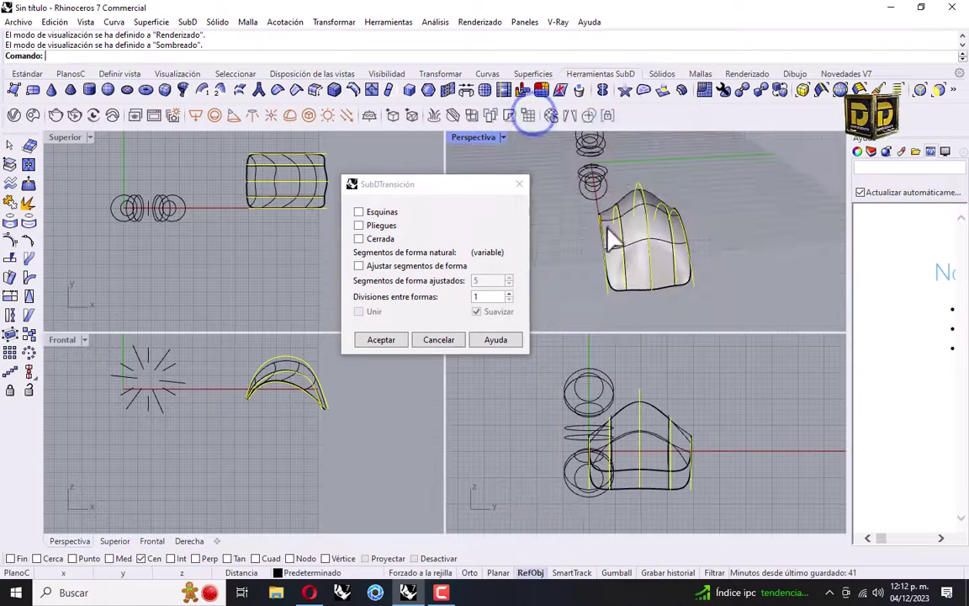
{"action": "mouse_move", "coordinate": [623, 227]}
{"action": "right_mouse_down"}
{"action": "mouse_move", "coordinate": [703, 309]}
{"action": "mouse_move", "coordinate": [720, 284]}
{"action": "mouse_move", "coordinate": [703, 277]}
{"action": "mouse_move", "coordinate": [709, 284]}
{"action": "right_mouse_up"}
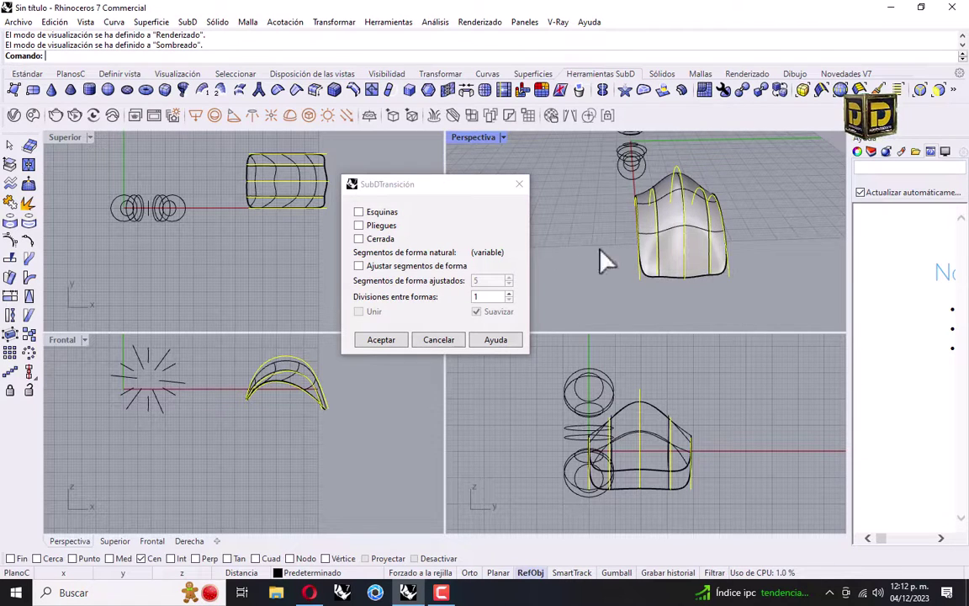
Turn on the Esquinas option for the SubD loft and check the lower corners of the previewed surface up close.
{"action": "scroll", "coordinate": [589, 263], "scroll_direction": "up", "scroll_amount": 5}
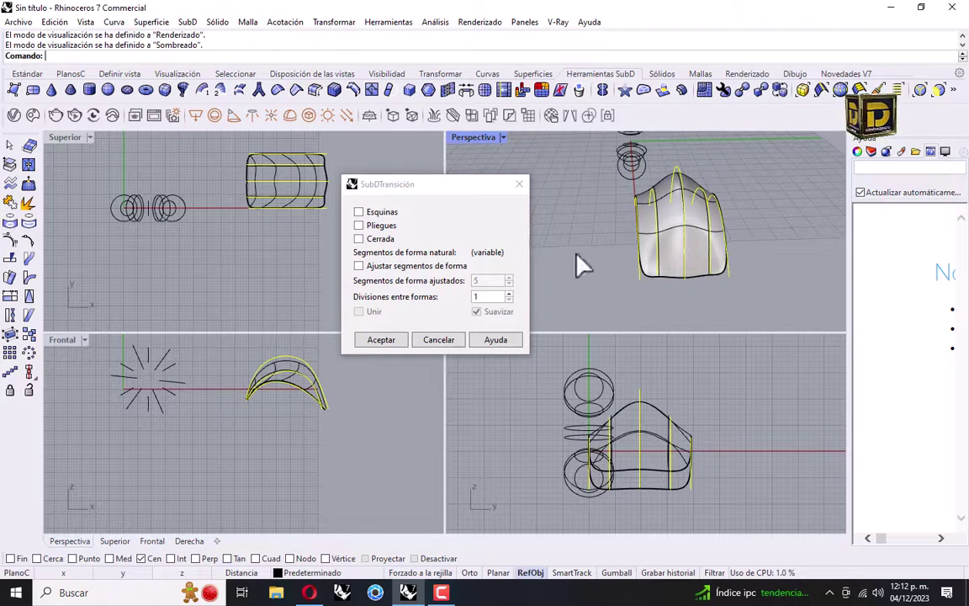
{"action": "left_click", "coordinate": [379, 212]}
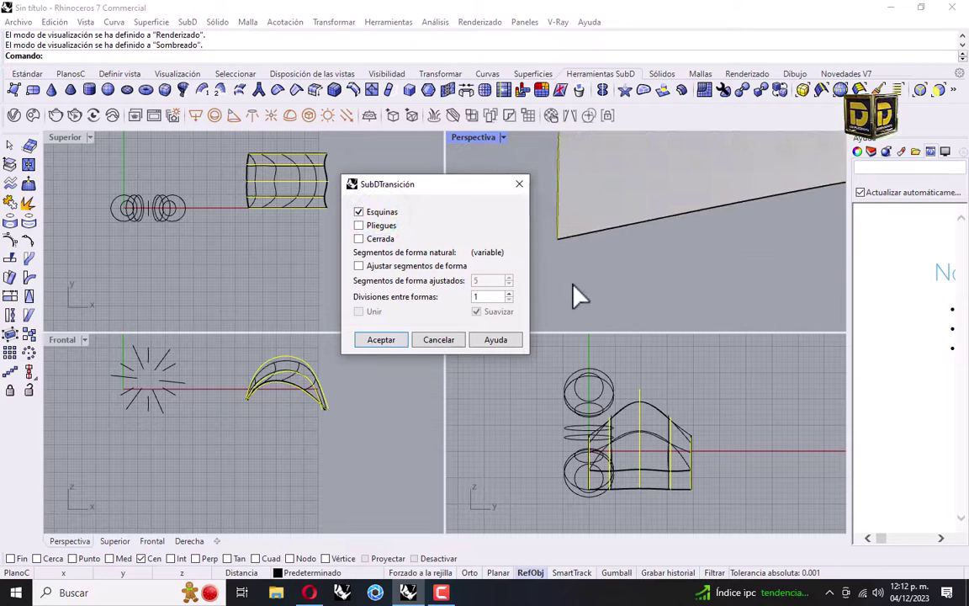
{"action": "scroll", "coordinate": [601, 276], "scroll_direction": "down", "scroll_amount": 2}
{"action": "scroll", "coordinate": [640, 285], "scroll_direction": "down", "scroll_amount": 2}
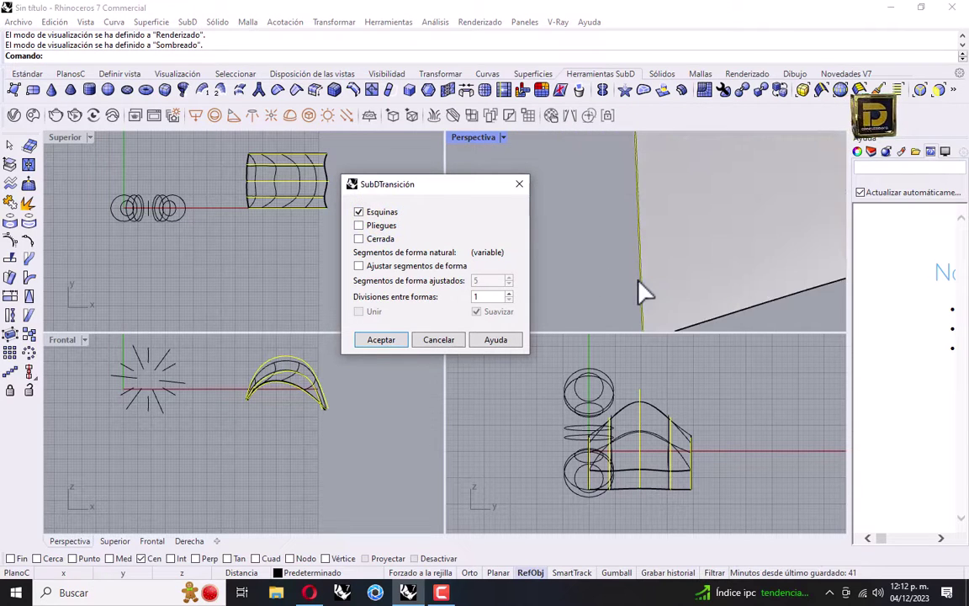
{"action": "scroll", "coordinate": [641, 291], "scroll_direction": "down", "scroll_amount": 3}
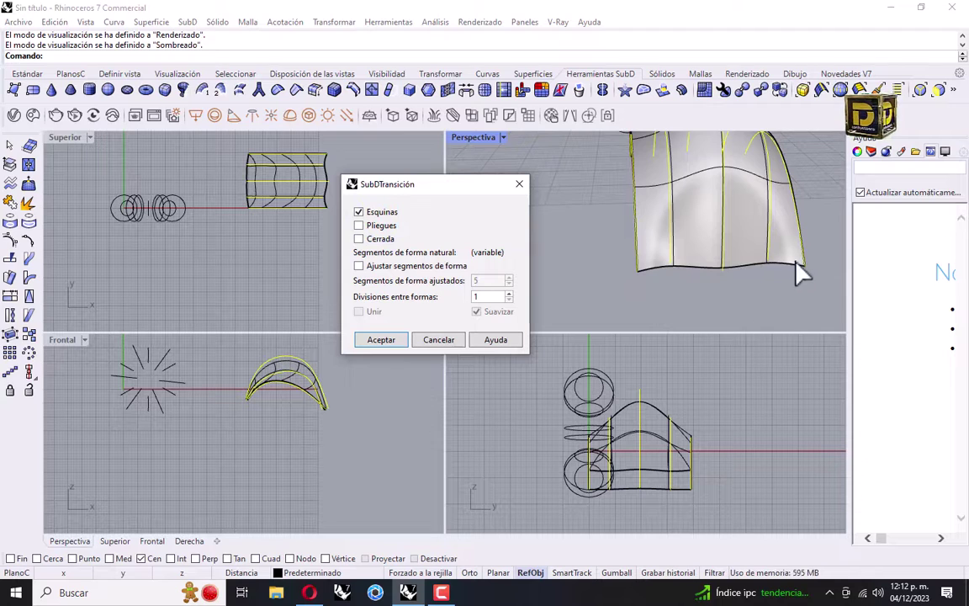
{"action": "scroll", "coordinate": [796, 256], "scroll_direction": "up", "scroll_amount": 3}
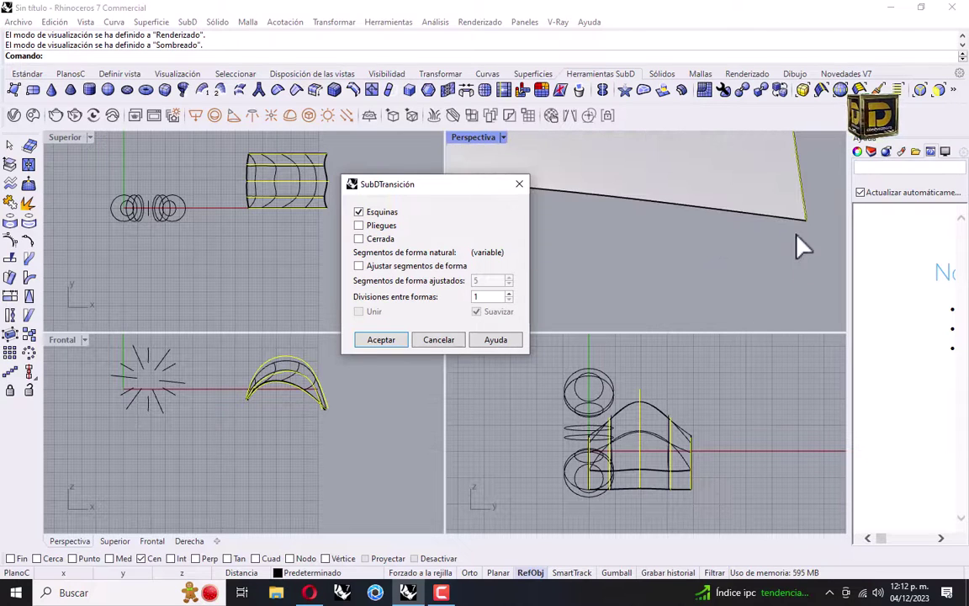
{"action": "scroll", "coordinate": [803, 210], "scroll_direction": "down", "scroll_amount": 3}
Examine the outer edges and end corners of the previewed loft against the input curves from different angles.
{"action": "right_click_drag", "start_coordinate": [807, 174], "coordinate": [530, 148]}
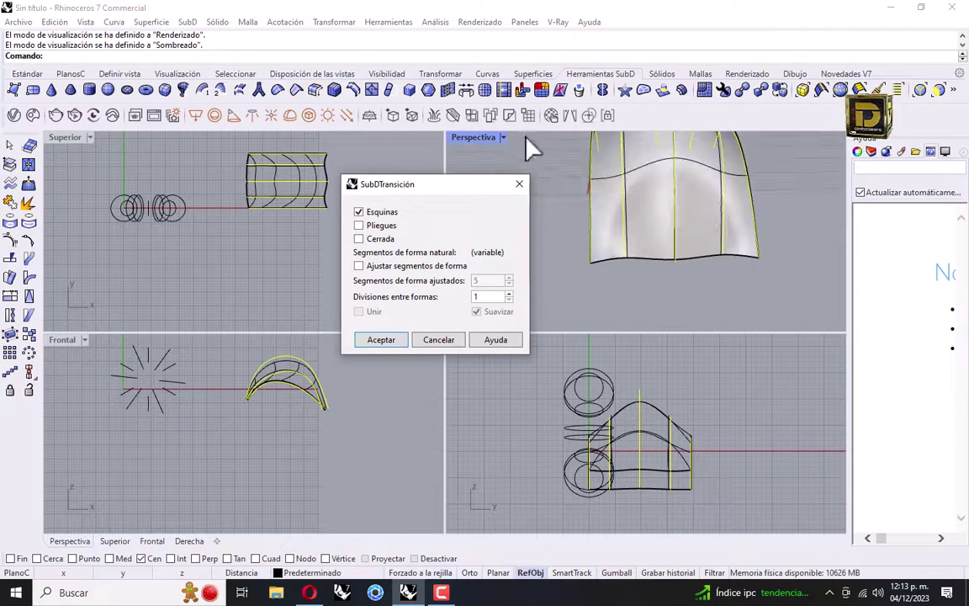
{"action": "scroll", "coordinate": [692, 242], "scroll_direction": "down", "scroll_amount": 5}
{"action": "scroll", "coordinate": [688, 234], "scroll_direction": "up", "scroll_amount": 6}
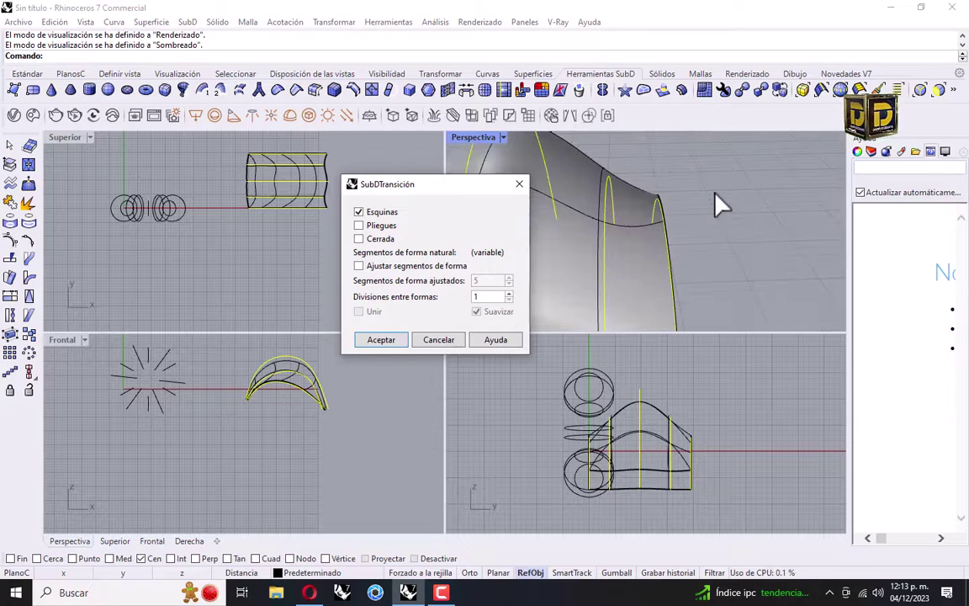
{"action": "scroll", "coordinate": [670, 226], "scroll_direction": "up", "scroll_amount": 4}
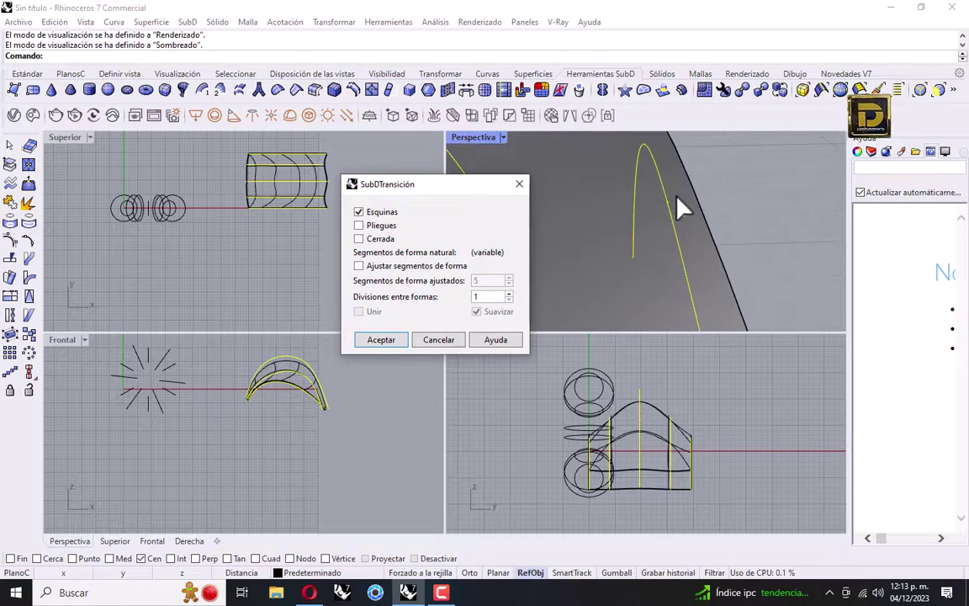
{"action": "right_click_drag", "start_coordinate": [727, 216], "coordinate": [699, 208]}
{"action": "right_click_drag", "start_coordinate": [617, 212], "coordinate": [628, 190]}
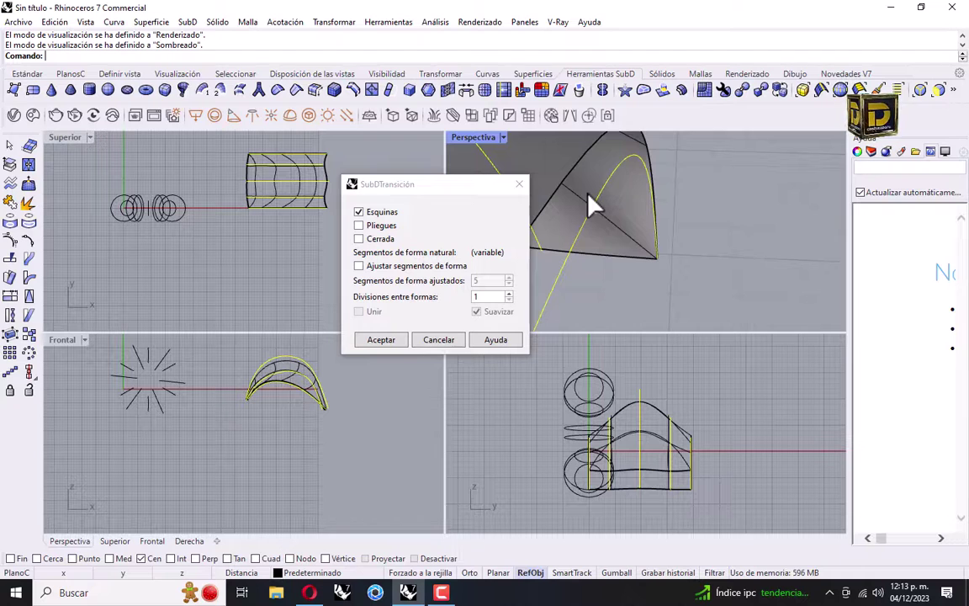
{"action": "right_click_drag", "start_coordinate": [731, 244], "coordinate": [706, 211]}
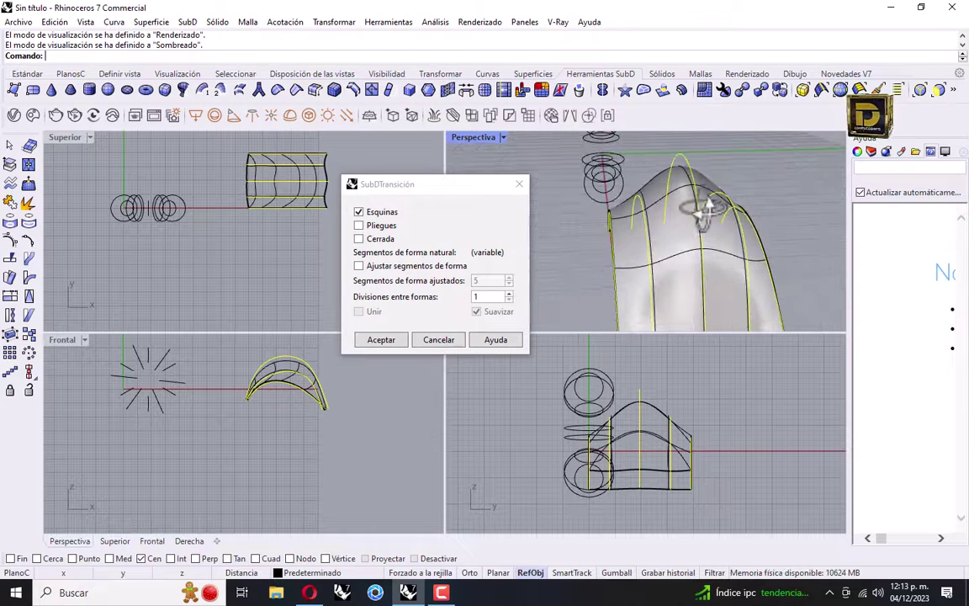
Compare the SubD loft preview with the Pliegues option on and off, leaving it off.
{"action": "left_click", "coordinate": [378, 225]}
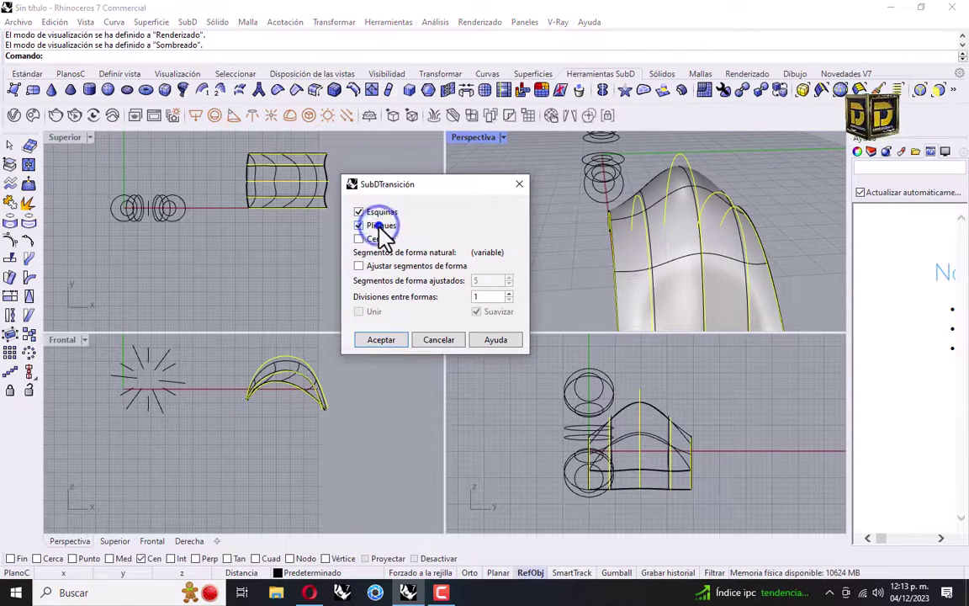
{"action": "right_click_drag", "start_coordinate": [692, 209], "coordinate": [671, 260]}
{"action": "scroll", "coordinate": [686, 238], "scroll_direction": "up", "scroll_amount": 5}
{"action": "left_click", "coordinate": [380, 225]}
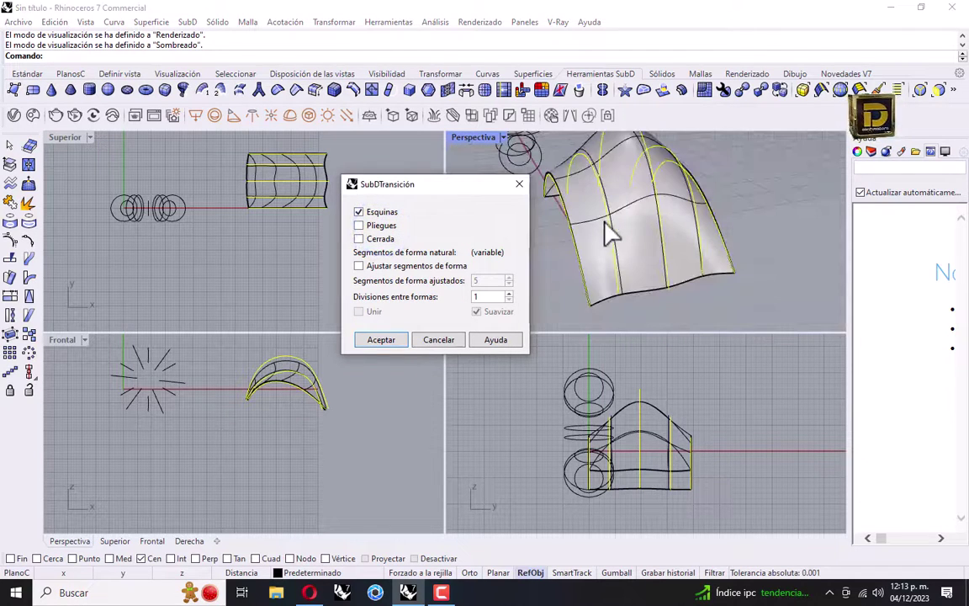
{"action": "right_click_drag", "start_coordinate": [608, 233], "coordinate": [493, 233]}
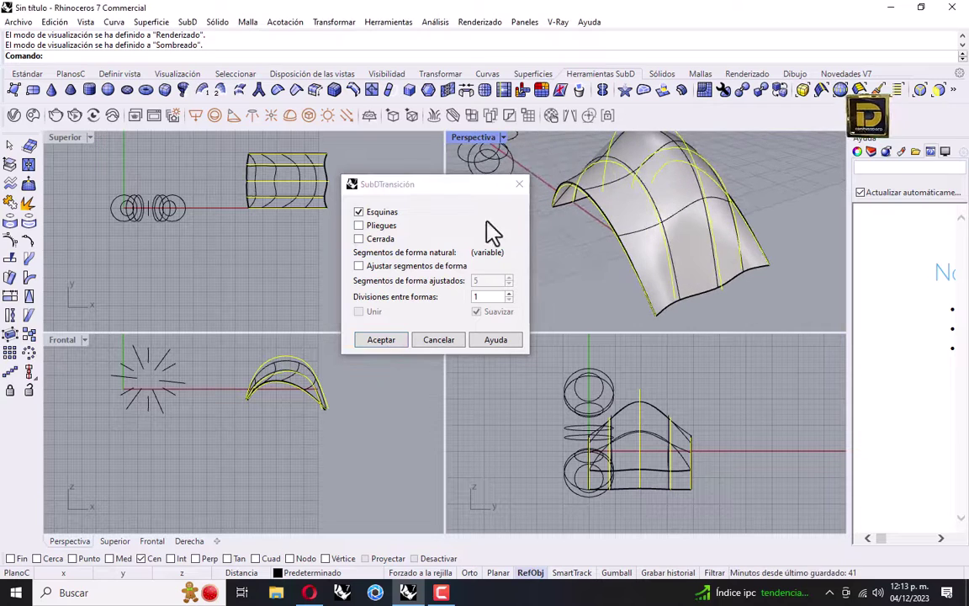
{"action": "left_click", "coordinate": [380, 225]}
{"action": "left_click", "coordinate": [380, 226]}
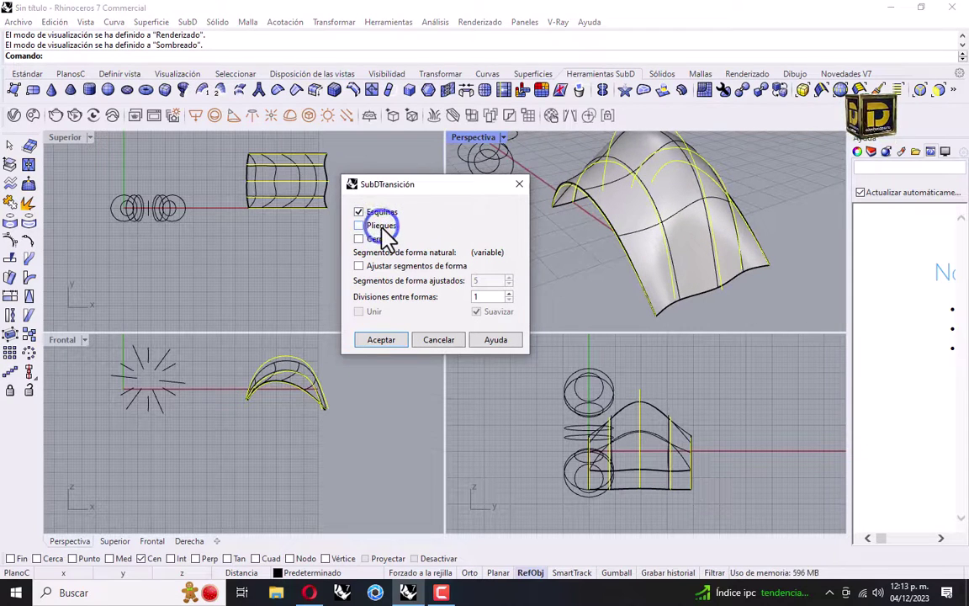
{"action": "left_click", "coordinate": [380, 226]}
{"action": "left_click", "coordinate": [380, 225]}
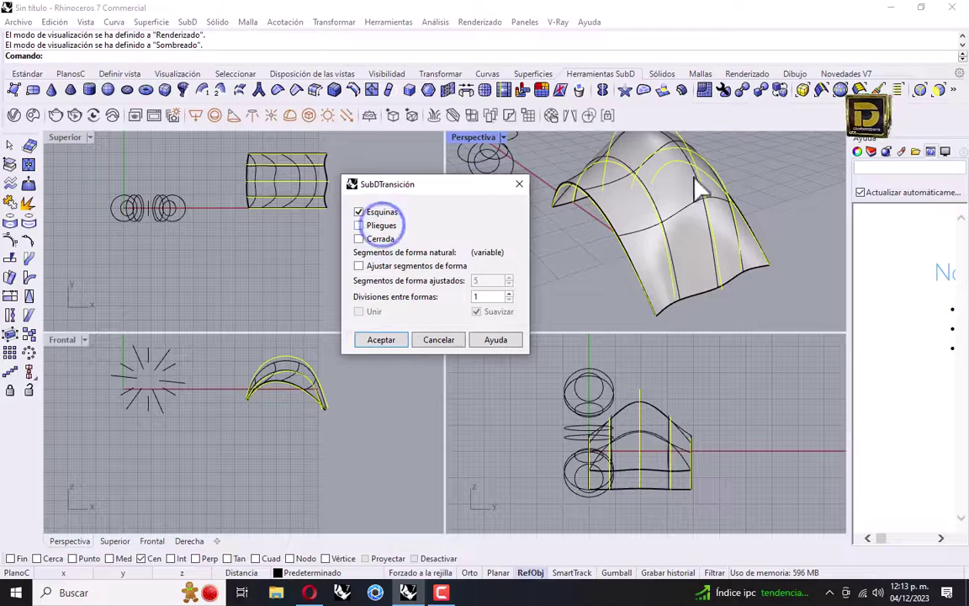
Turn on the Pliegues option for the SubD loft and check the preview's outer edges against the end curves.
{"action": "scroll", "coordinate": [592, 201], "scroll_direction": "up", "scroll_amount": 5}
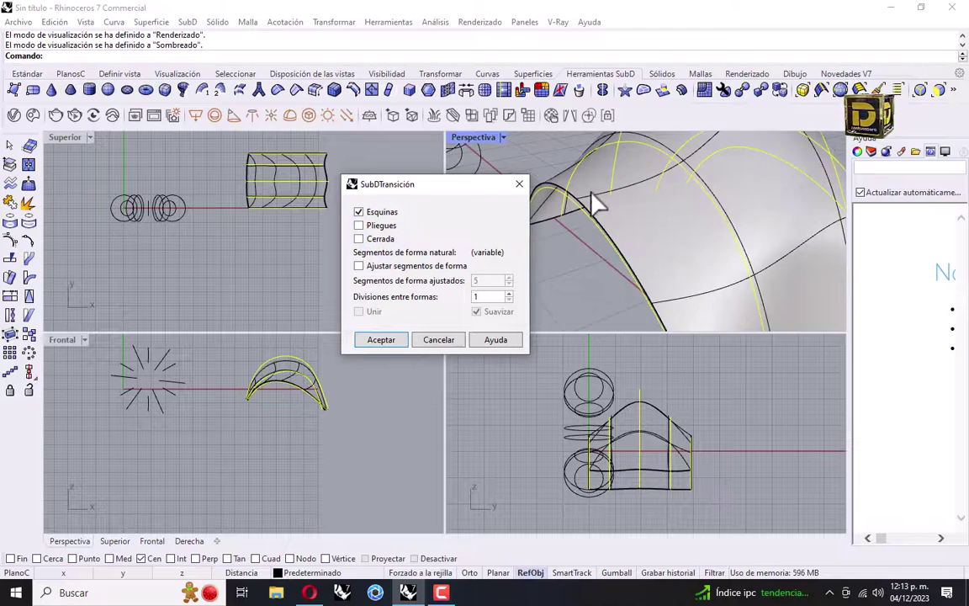
{"action": "left_click", "coordinate": [380, 226]}
{"action": "left_click", "coordinate": [380, 225]}
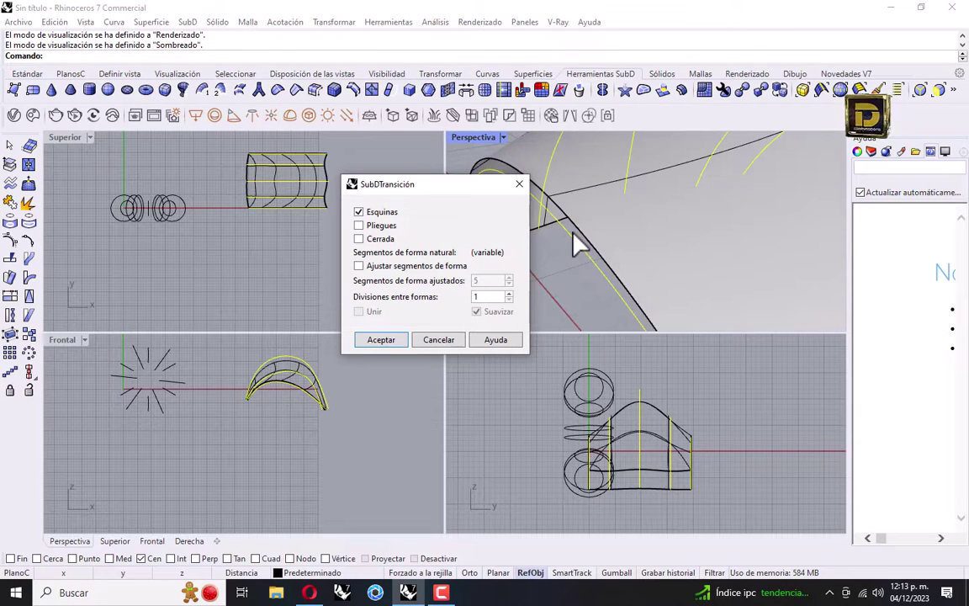
{"action": "left_click", "coordinate": [388, 225]}
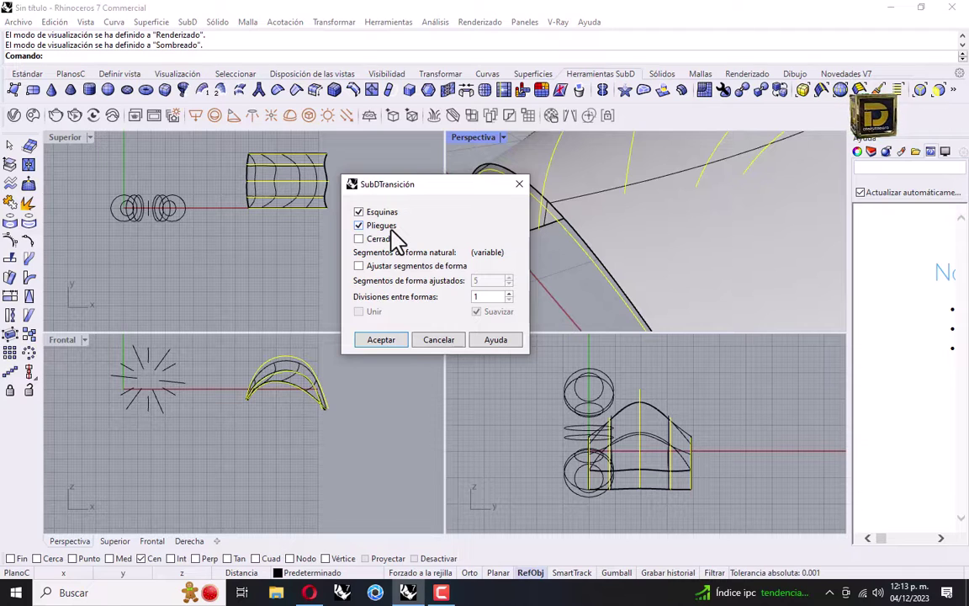
{"action": "scroll", "coordinate": [691, 277], "scroll_direction": "up", "scroll_amount": 2}
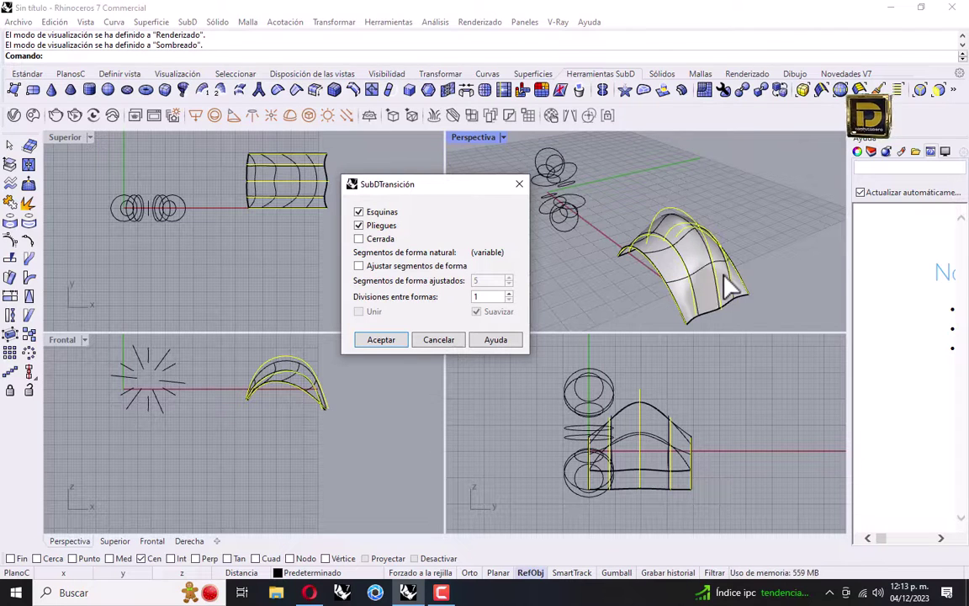
{"action": "scroll", "coordinate": [711, 282], "scroll_direction": "up", "scroll_amount": 2}
{"action": "scroll", "coordinate": [649, 232], "scroll_direction": "down", "scroll_amount": 3}
{"action": "scroll", "coordinate": [688, 273], "scroll_direction": "up", "scroll_amount": 2}
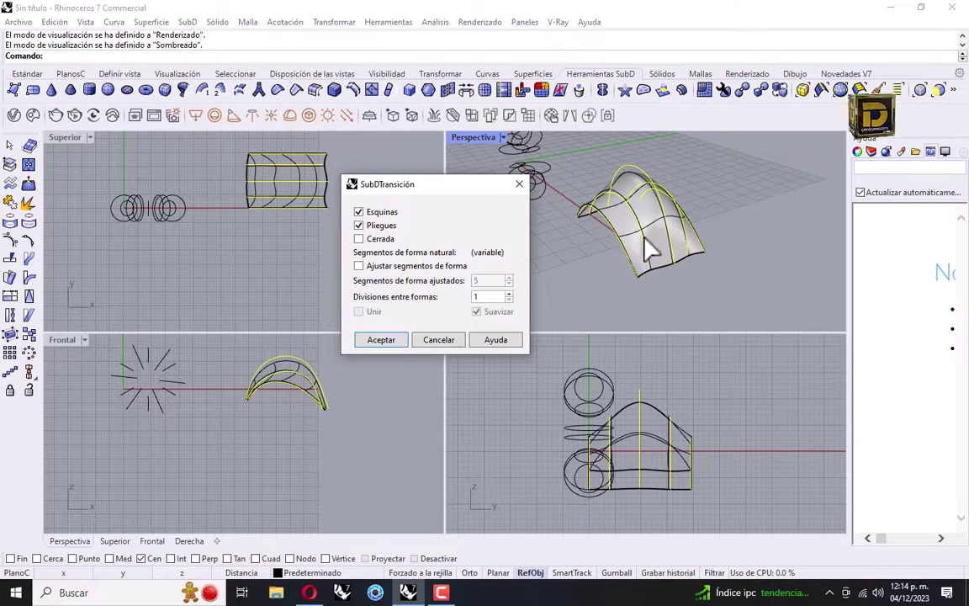
{"action": "scroll", "coordinate": [656, 243], "scroll_direction": "down", "scroll_amount": 4}
{"action": "scroll", "coordinate": [656, 251], "scroll_direction": "up", "scroll_amount": 4}
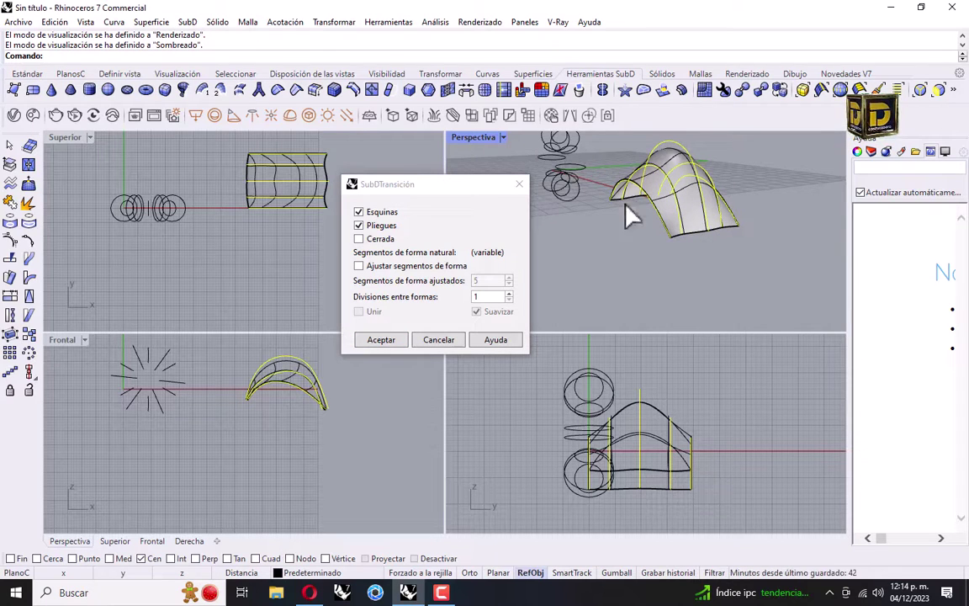
{"action": "scroll", "coordinate": [690, 221], "scroll_direction": "up", "scroll_amount": 2}
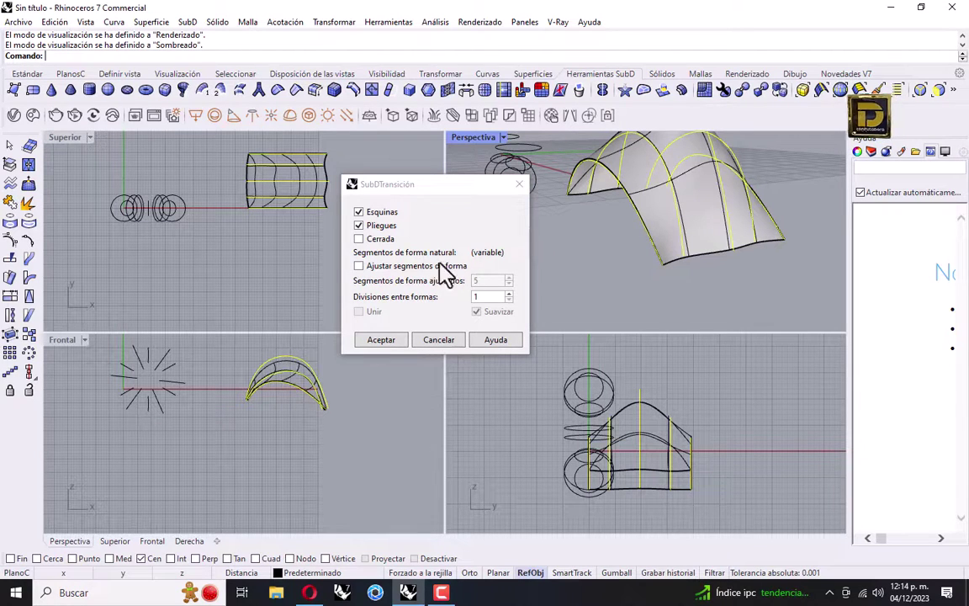
Turn on the Cerrada option and examine the closed loft preview around its lower ends and underside.
{"action": "left_click", "coordinate": [379, 242]}
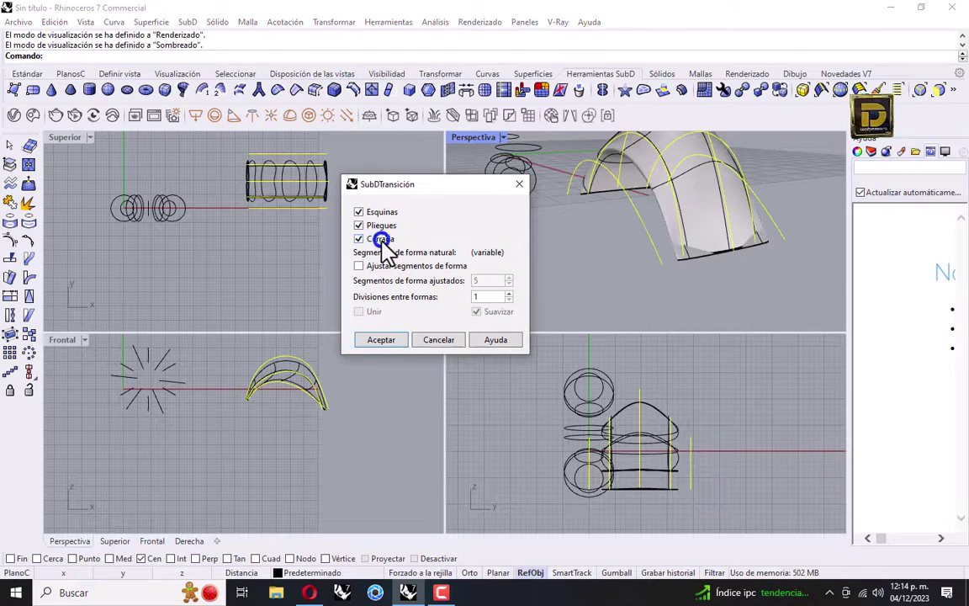
{"action": "right_click_drag", "start_coordinate": [694, 223], "coordinate": [657, 220]}
{"action": "scroll", "coordinate": [643, 239], "scroll_direction": "up", "scroll_amount": 5}
{"action": "scroll", "coordinate": [689, 220], "scroll_direction": "down", "scroll_amount": 2}
{"action": "scroll", "coordinate": [673, 232], "scroll_direction": "up", "scroll_amount": 3}
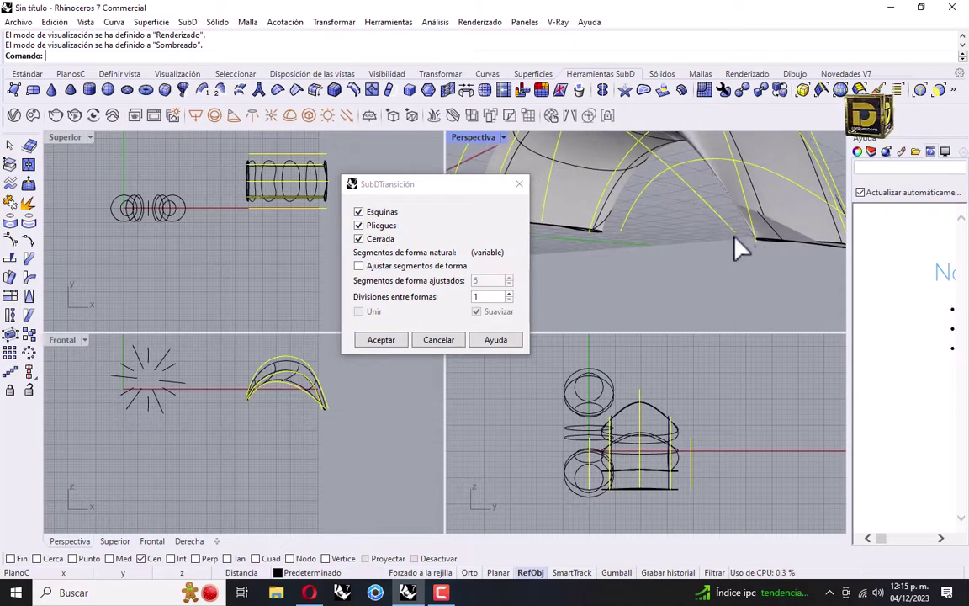
{"action": "scroll", "coordinate": [757, 250], "scroll_direction": "down", "scroll_amount": 3}
{"action": "scroll", "coordinate": [787, 255], "scroll_direction": "up", "scroll_amount": 4}
{"action": "scroll", "coordinate": [787, 255], "scroll_direction": "down", "scroll_amount": 3}
{"action": "right_click_drag", "start_coordinate": [779, 254], "coordinate": [654, 221]}
{"action": "scroll", "coordinate": [654, 222], "scroll_direction": "down", "scroll_amount": 4}
{"action": "scroll", "coordinate": [653, 216], "scroll_direction": "up", "scroll_amount": 5}
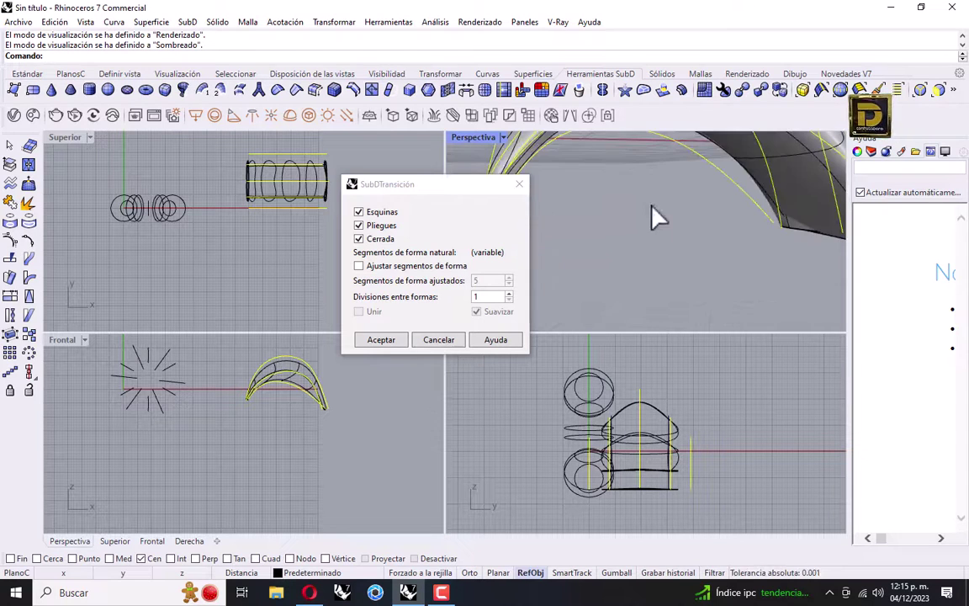
{"action": "scroll", "coordinate": [662, 251], "scroll_direction": "down", "scroll_amount": 3}
{"action": "scroll", "coordinate": [669, 251], "scroll_direction": "up", "scroll_amount": 3}
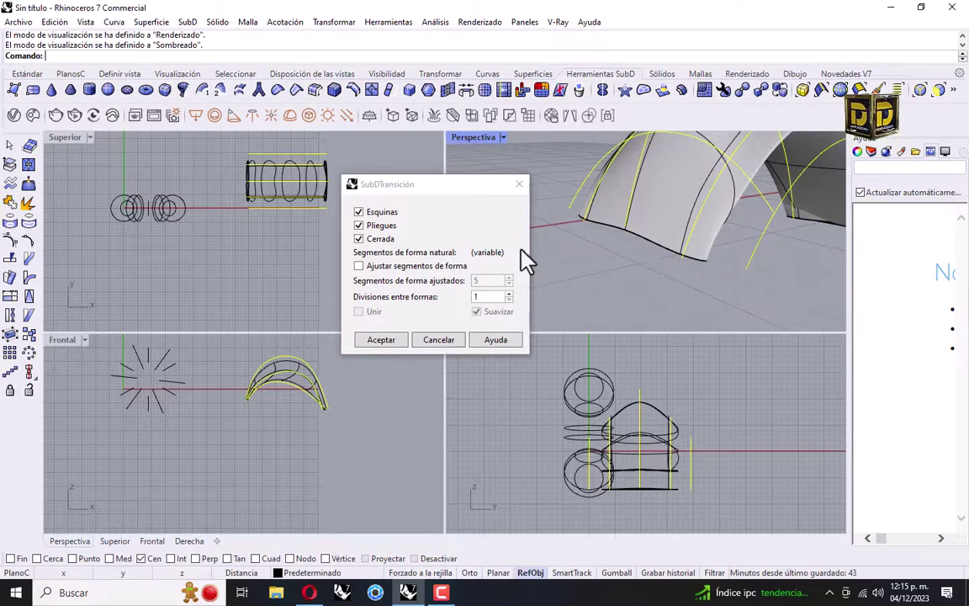
Compare the loft preview with the Cerrada option off and on from several angles, leaving it off.
{"action": "left_click", "coordinate": [379, 239]}
{"action": "right_click_drag", "start_coordinate": [589, 227], "coordinate": [694, 244]}
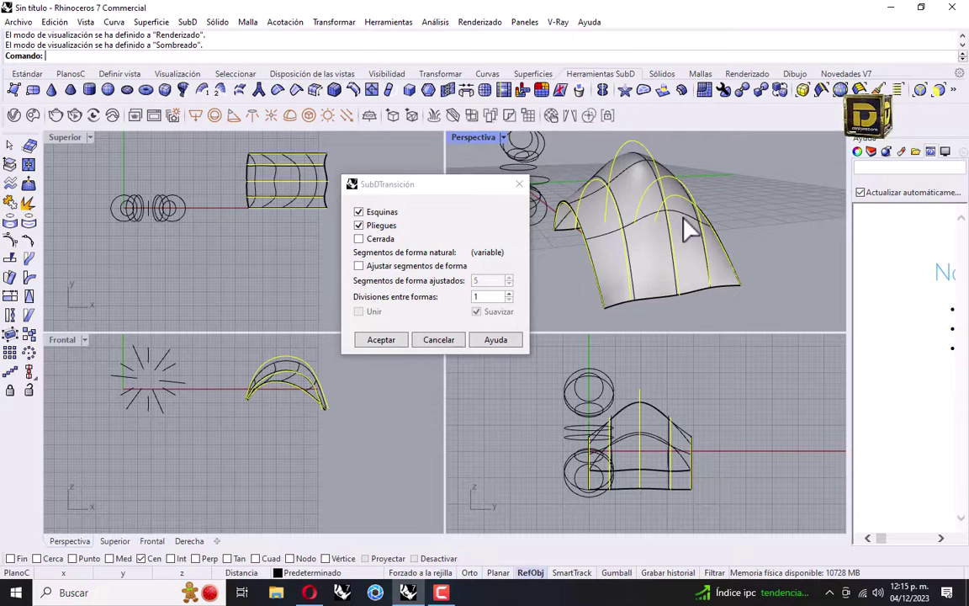
{"action": "scroll", "coordinate": [686, 227], "scroll_direction": "down", "scroll_amount": 3}
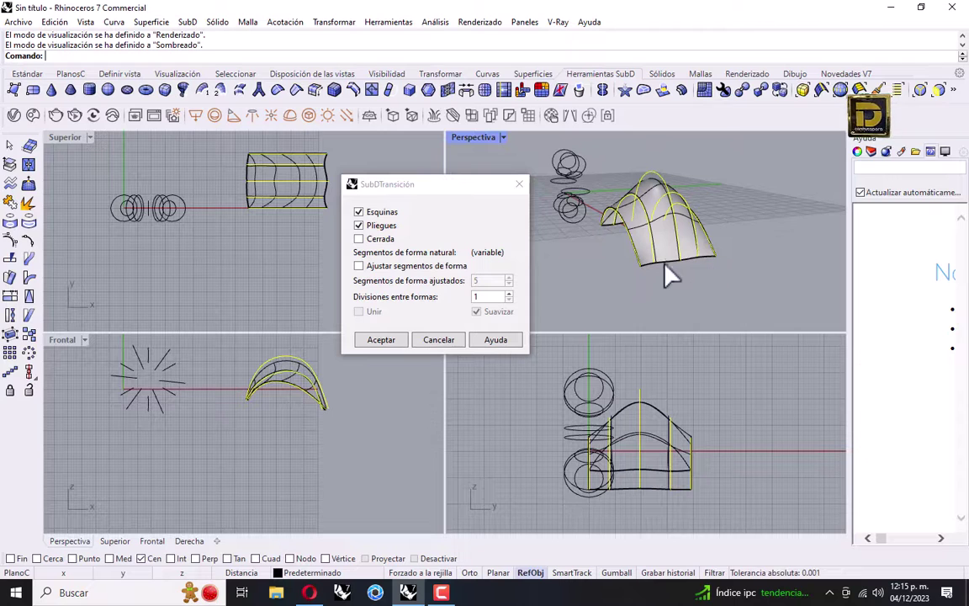
{"action": "left_click", "coordinate": [375, 242]}
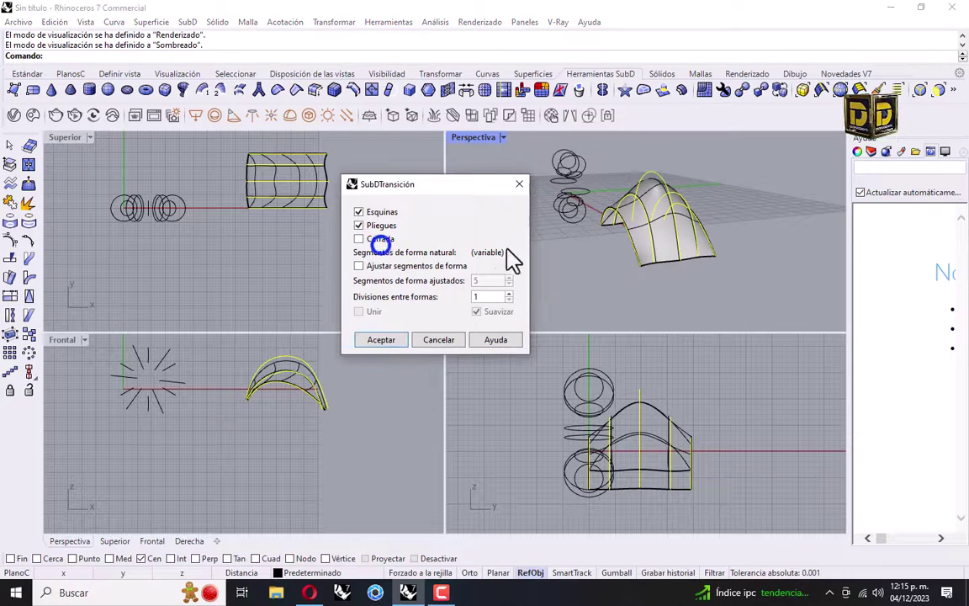
{"action": "left_click", "coordinate": [383, 239]}
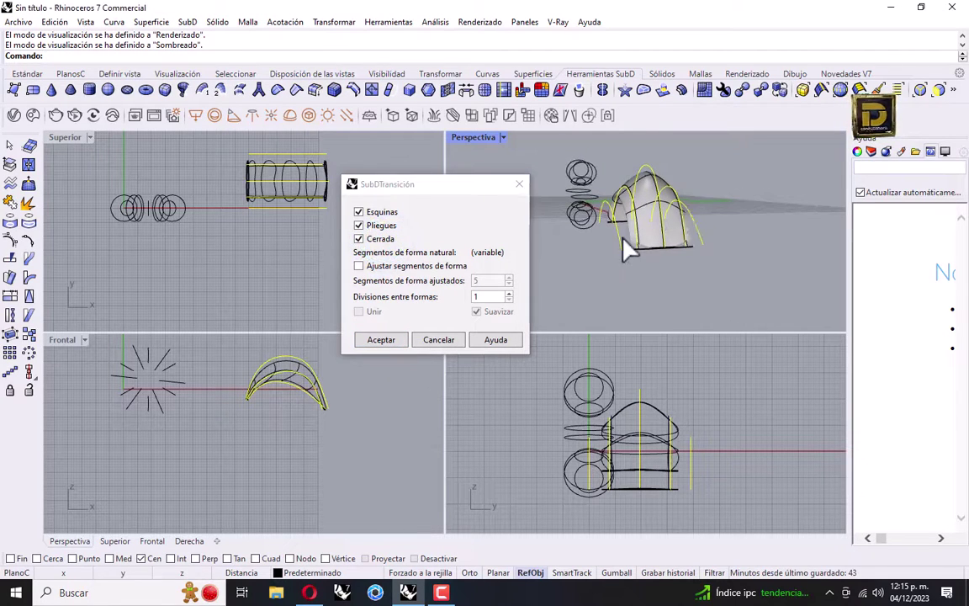
{"action": "scroll", "coordinate": [640, 256], "scroll_direction": "up", "scroll_amount": 2}
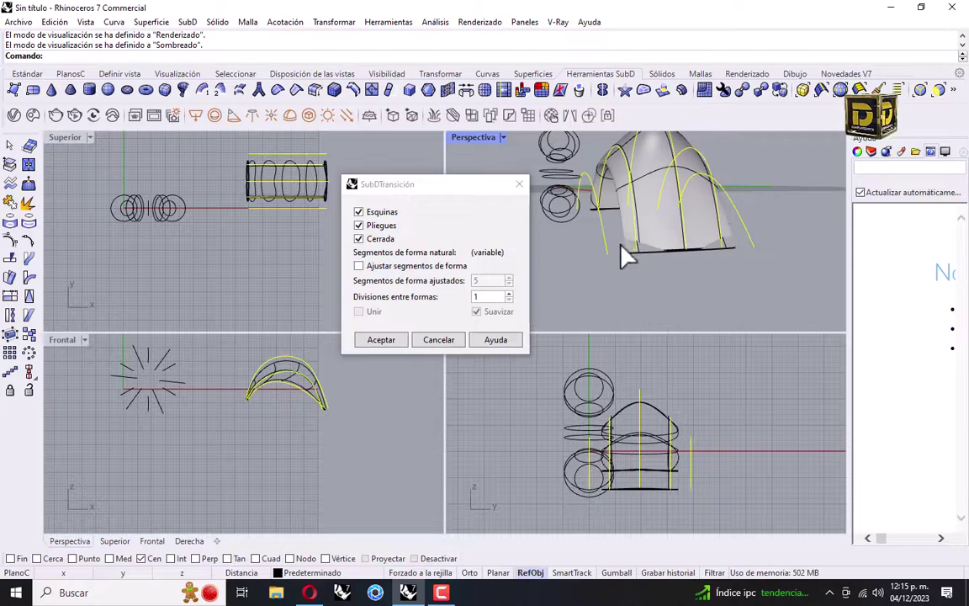
{"action": "scroll", "coordinate": [682, 242], "scroll_direction": "down", "scroll_amount": 3}
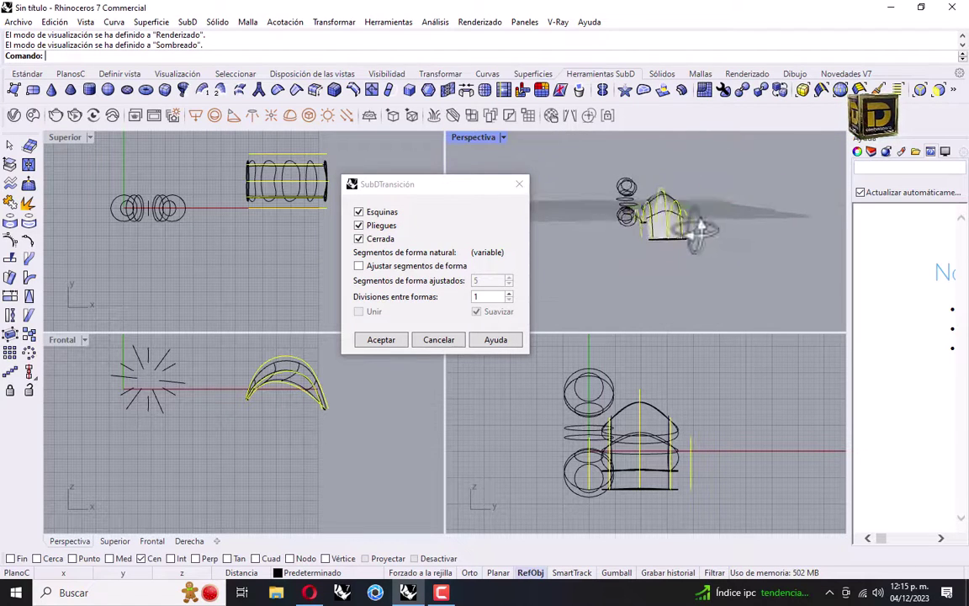
{"action": "right_click_drag", "start_coordinate": [664, 252], "coordinate": [636, 234]}
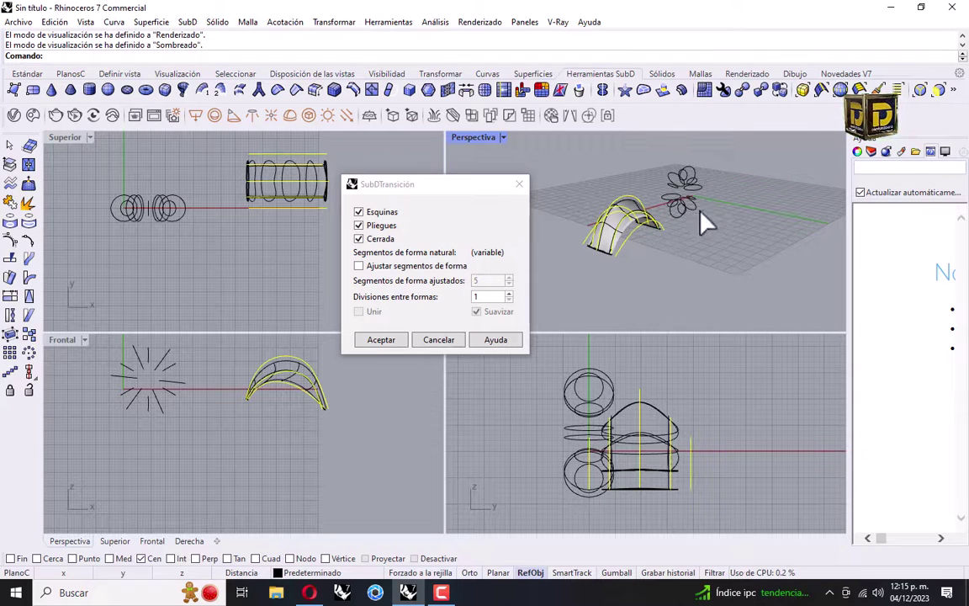
{"action": "left_click", "coordinate": [379, 239]}
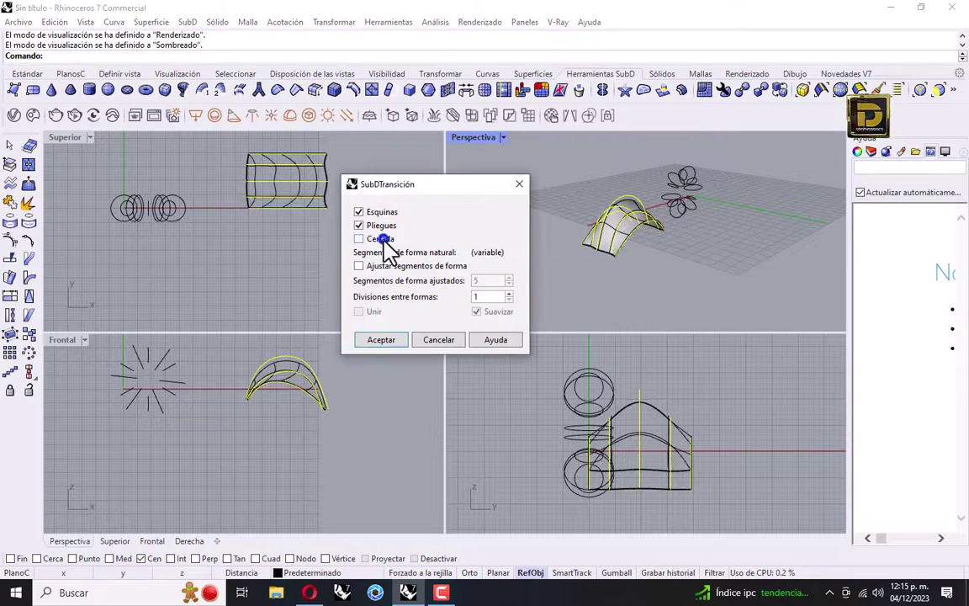
Turn on Ajustar segmentos de forma for the loft, checking its effect where the lower edge meets the curve ends.
{"action": "right_click_drag", "start_coordinate": [555, 268], "coordinate": [600, 271]}
{"action": "scroll", "coordinate": [618, 277], "scroll_direction": "up", "scroll_amount": 5}
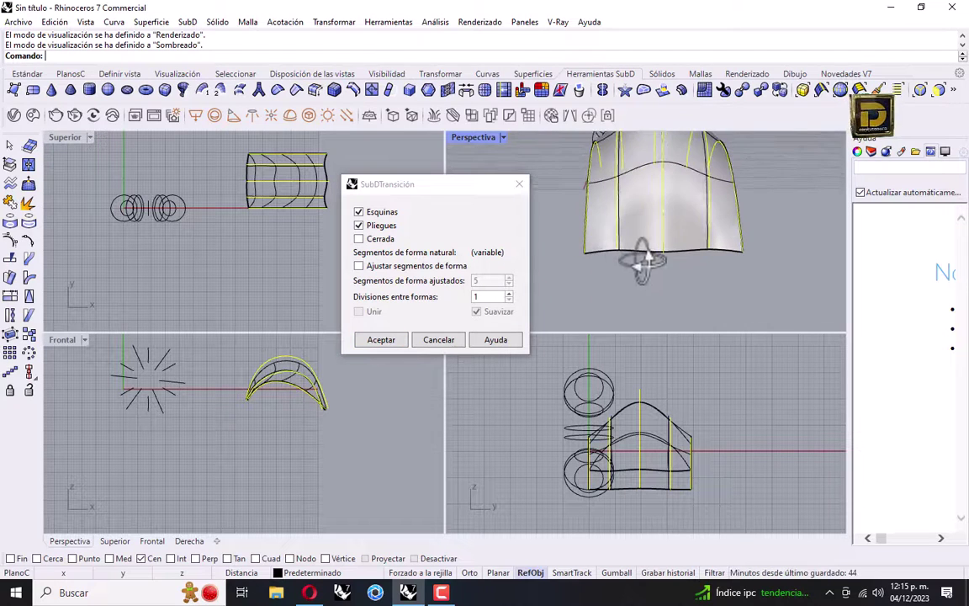
{"action": "scroll", "coordinate": [675, 264], "scroll_direction": "down", "scroll_amount": 2}
{"action": "scroll", "coordinate": [683, 266], "scroll_direction": "up", "scroll_amount": 6}
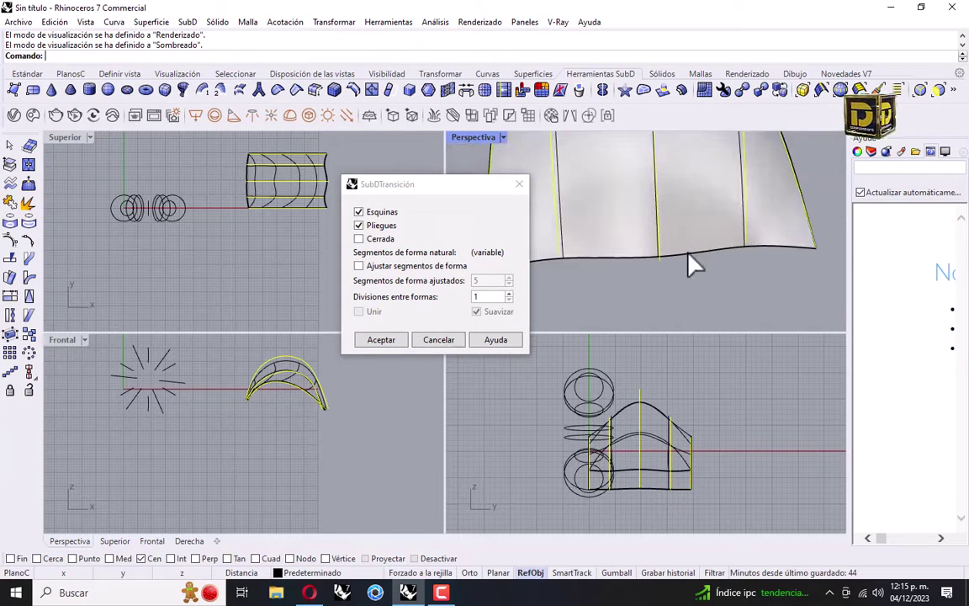
{"action": "scroll", "coordinate": [678, 259], "scroll_direction": "down", "scroll_amount": 2}
{"action": "scroll", "coordinate": [660, 261], "scroll_direction": "up", "scroll_amount": 2}
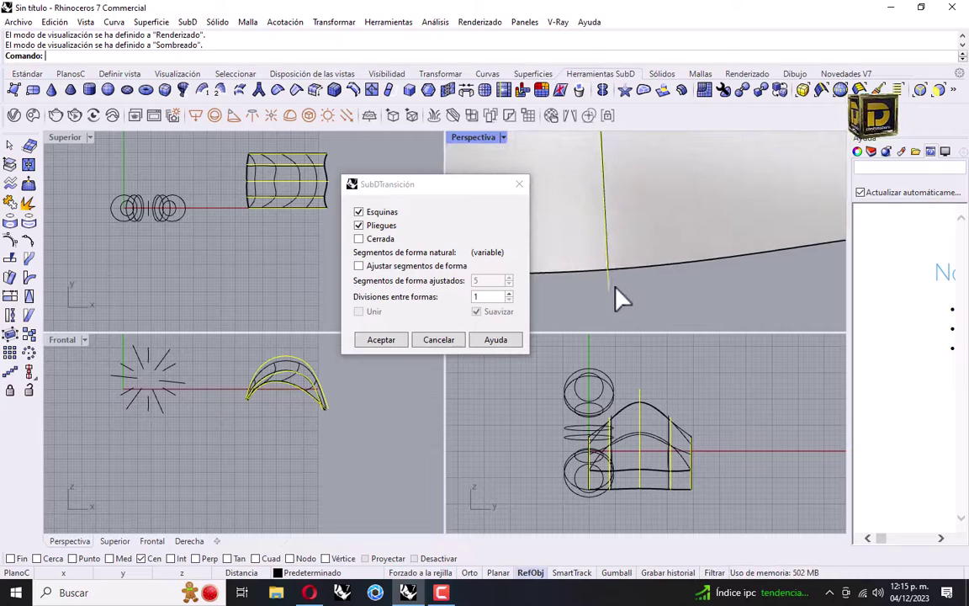
{"action": "left_click", "coordinate": [398, 271]}
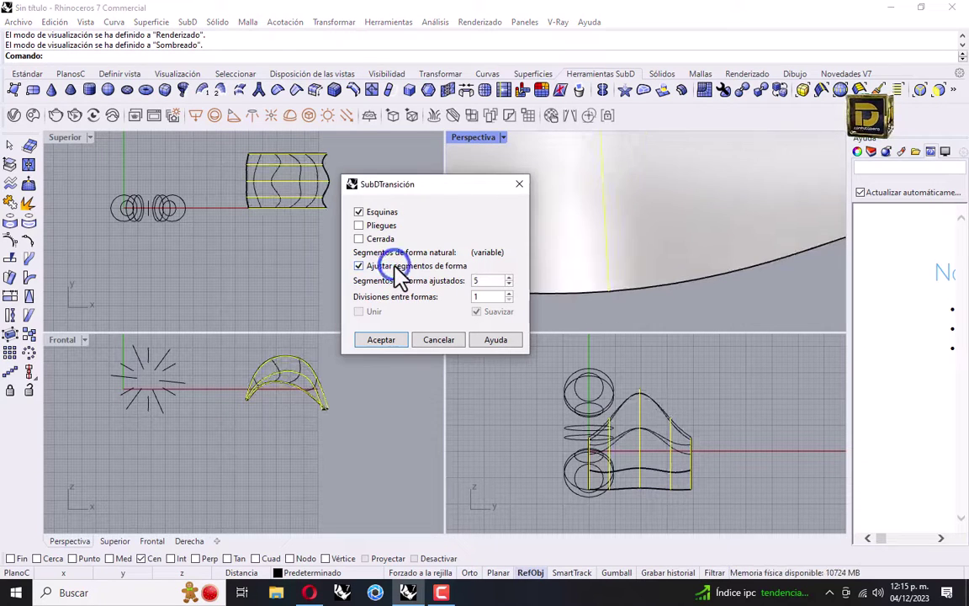
{"action": "left_click", "coordinate": [397, 269]}
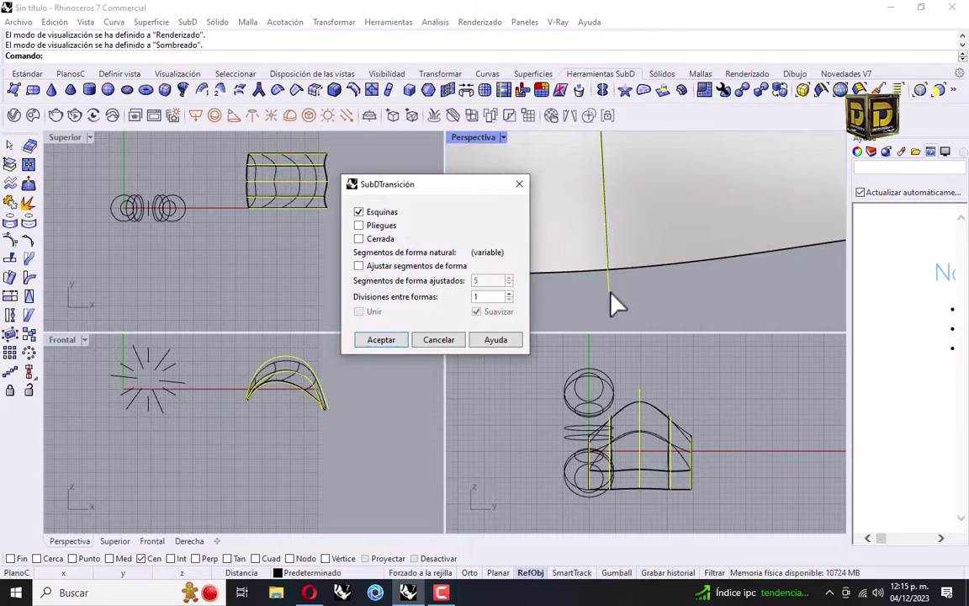
{"action": "left_click", "coordinate": [430, 268]}
Compare the whole previewed surface with Ajustar segmentos de forma on and off, leaving it on.
{"action": "scroll", "coordinate": [681, 256], "scroll_direction": "down", "scroll_amount": 4}
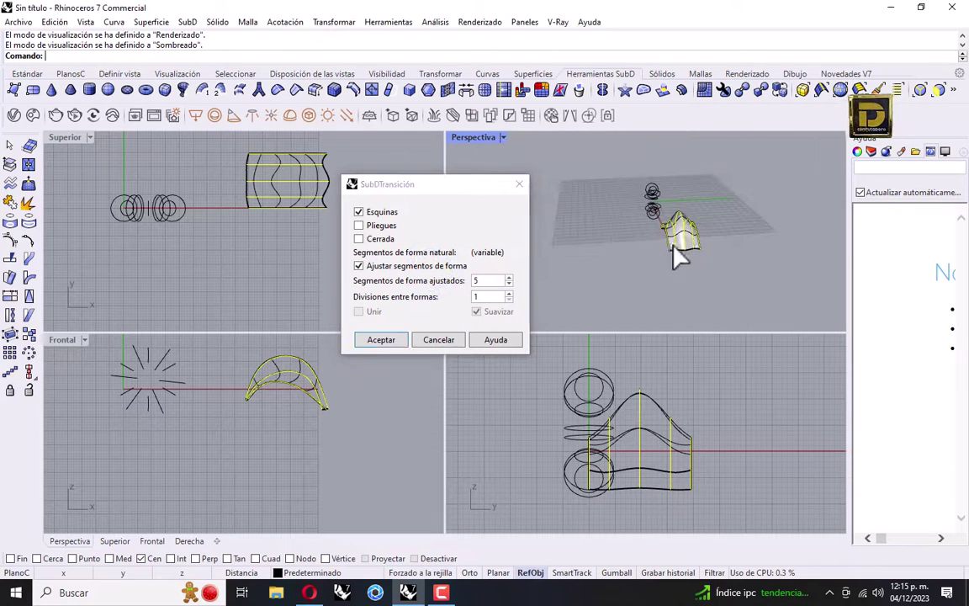
{"action": "scroll", "coordinate": [686, 253], "scroll_direction": "up", "scroll_amount": 4}
{"action": "right_click_drag", "start_coordinate": [697, 249], "coordinate": [512, 273]}
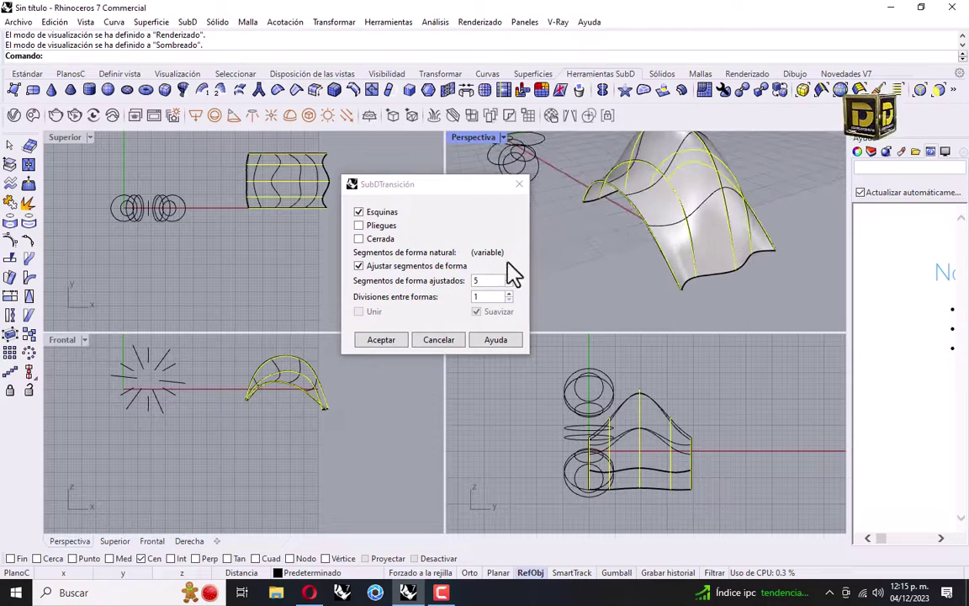
{"action": "left_click", "coordinate": [446, 265]}
{"action": "left_click", "coordinate": [444, 266]}
{"action": "left_click", "coordinate": [444, 266]}
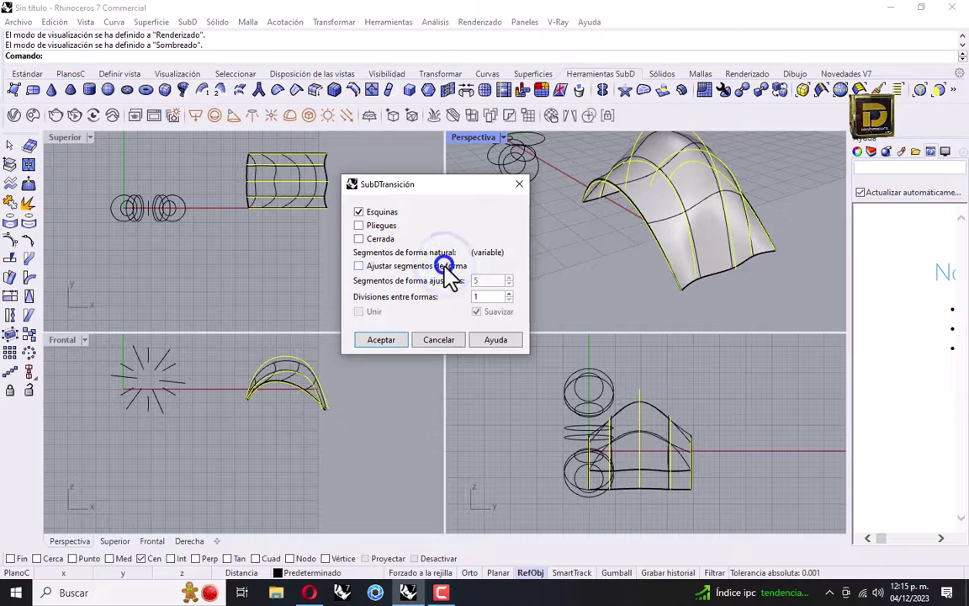
{"action": "left_click", "coordinate": [444, 266]}
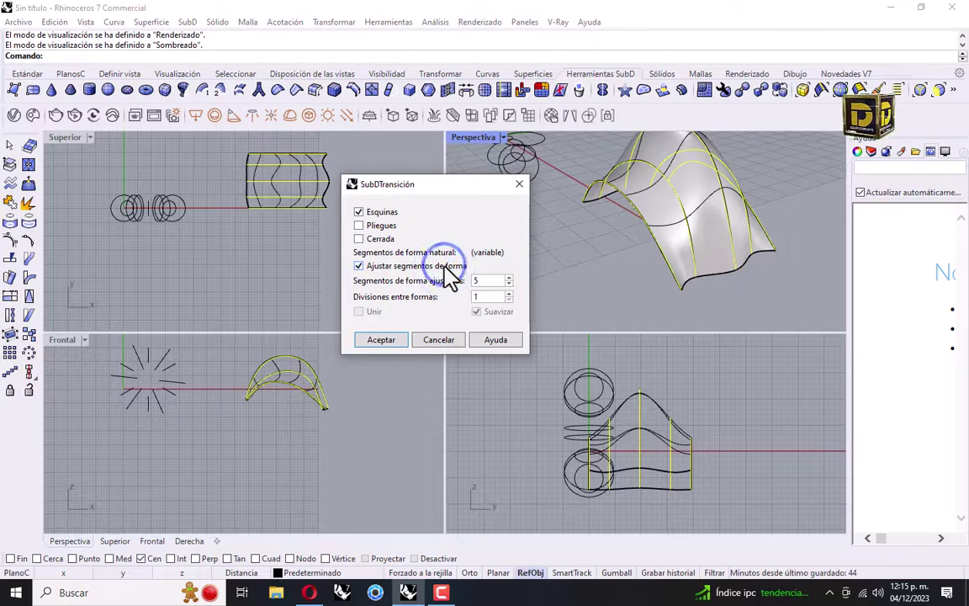
{"action": "left_click", "coordinate": [446, 266]}
{"action": "left_click", "coordinate": [446, 266]}
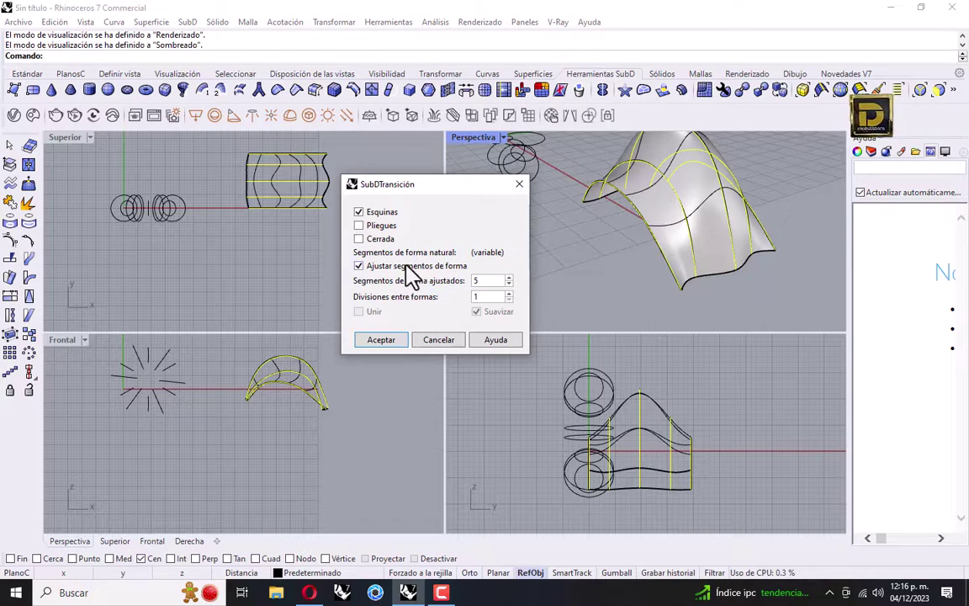
Toggle Ajustar segmentos de forma while viewing the loft's opposite side, leave it on, and examine the surface edges against the input curves.
{"action": "left_click", "coordinate": [402, 265]}
{"action": "right_click_drag", "start_coordinate": [677, 239], "coordinate": [622, 212]}
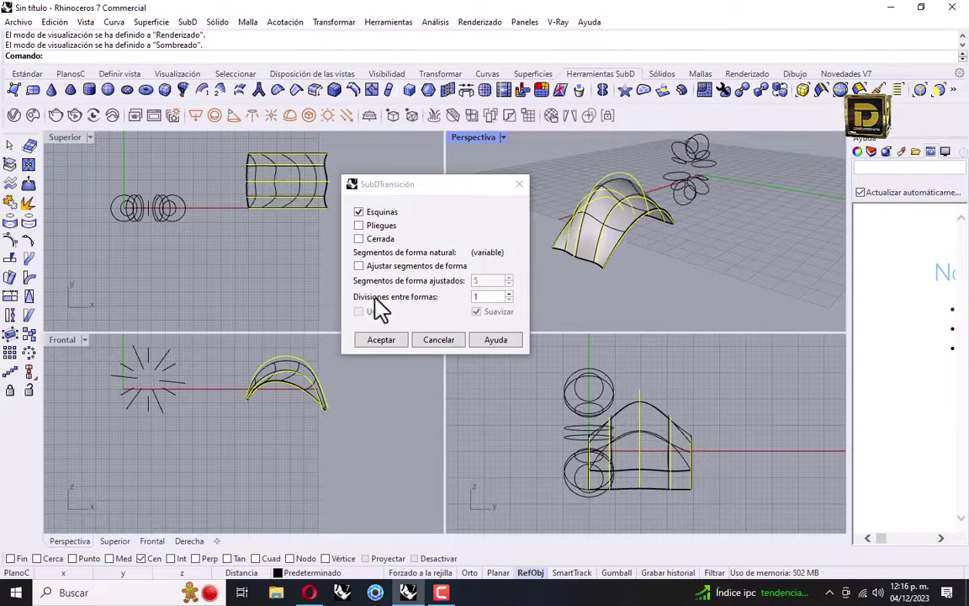
{"action": "left_click", "coordinate": [391, 266]}
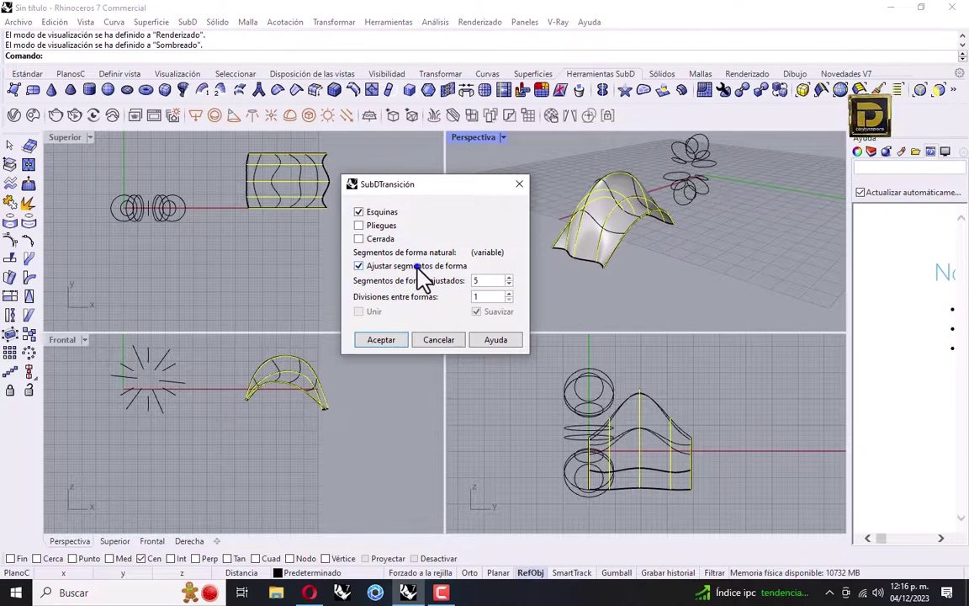
{"action": "left_click", "coordinate": [414, 266]}
{"action": "left_click", "coordinate": [415, 266]}
{"action": "scroll", "coordinate": [583, 182], "scroll_direction": "up", "scroll_amount": 5}
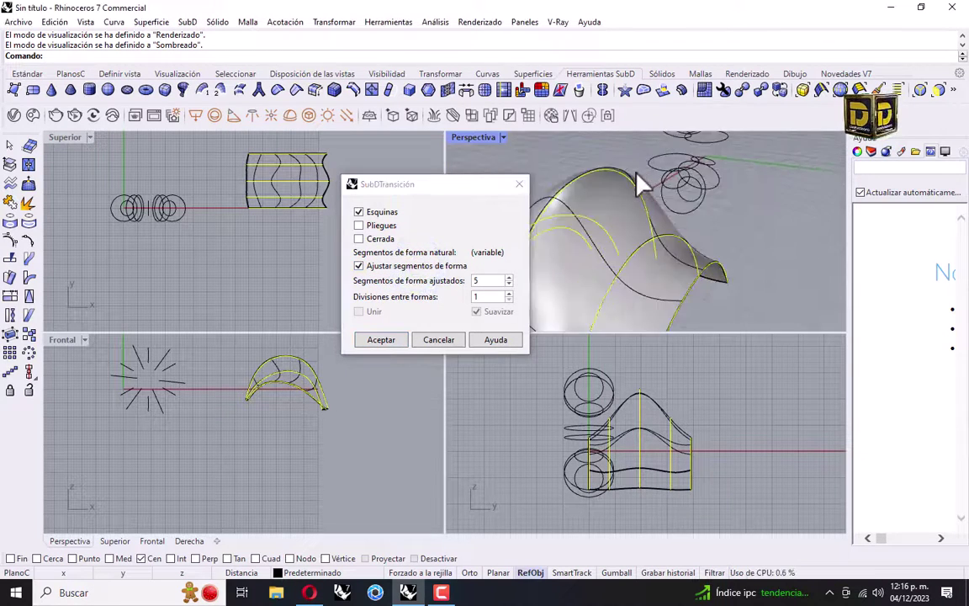
{"action": "right_click_drag", "start_coordinate": [632, 203], "coordinate": [568, 252]}
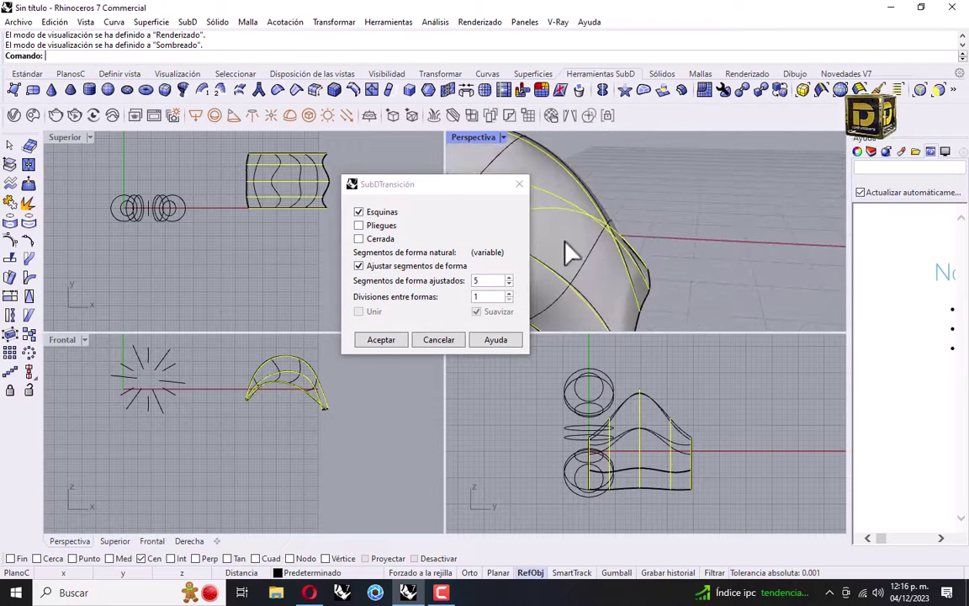
{"action": "right_click_drag", "start_coordinate": [661, 299], "coordinate": [656, 271]}
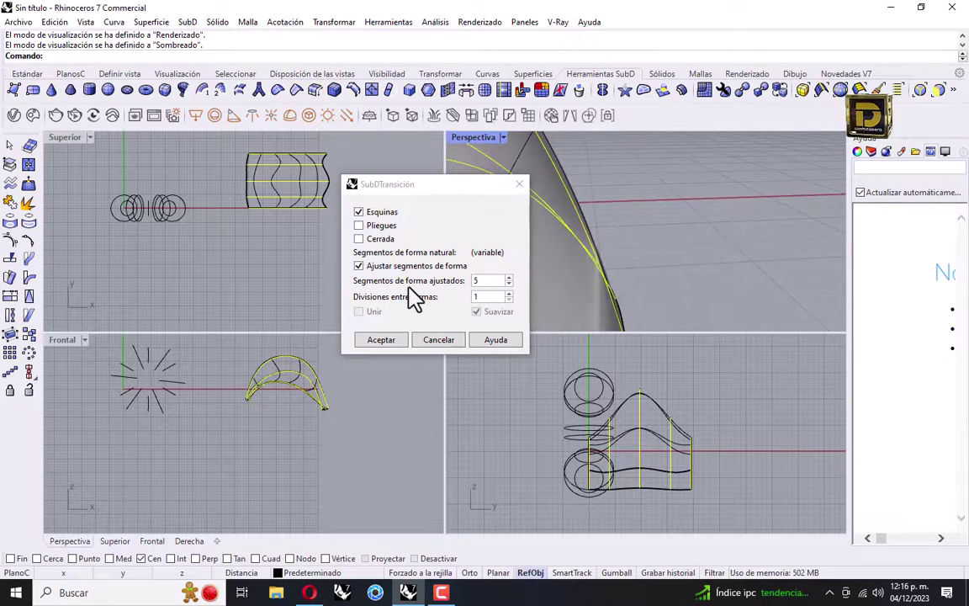
{"action": "right_click_drag", "start_coordinate": [538, 261], "coordinate": [686, 253]}
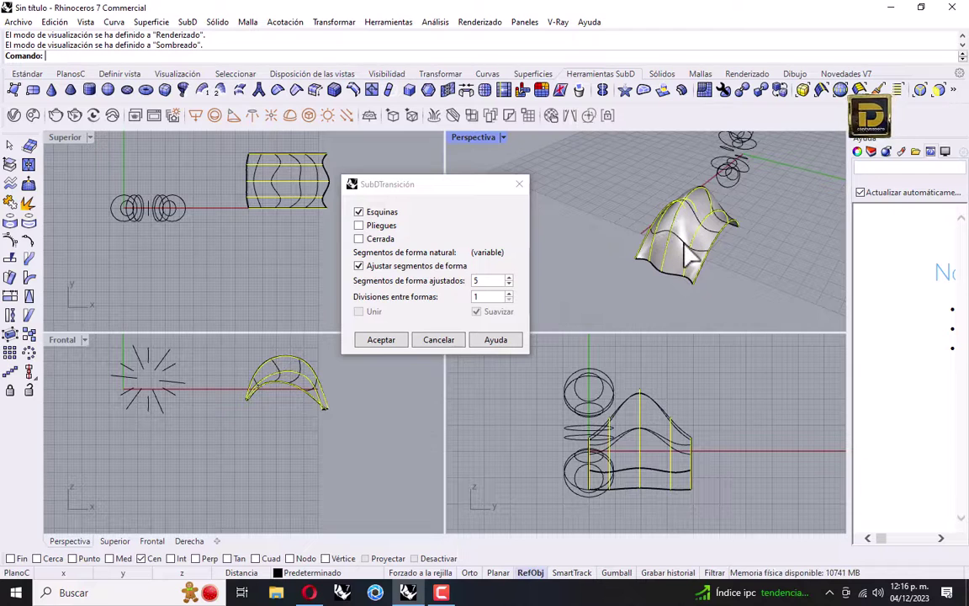
Set Segmentos de forma ajustados to 10 for the loft and inspect the preview up close.
{"action": "left_click", "coordinate": [498, 281]}
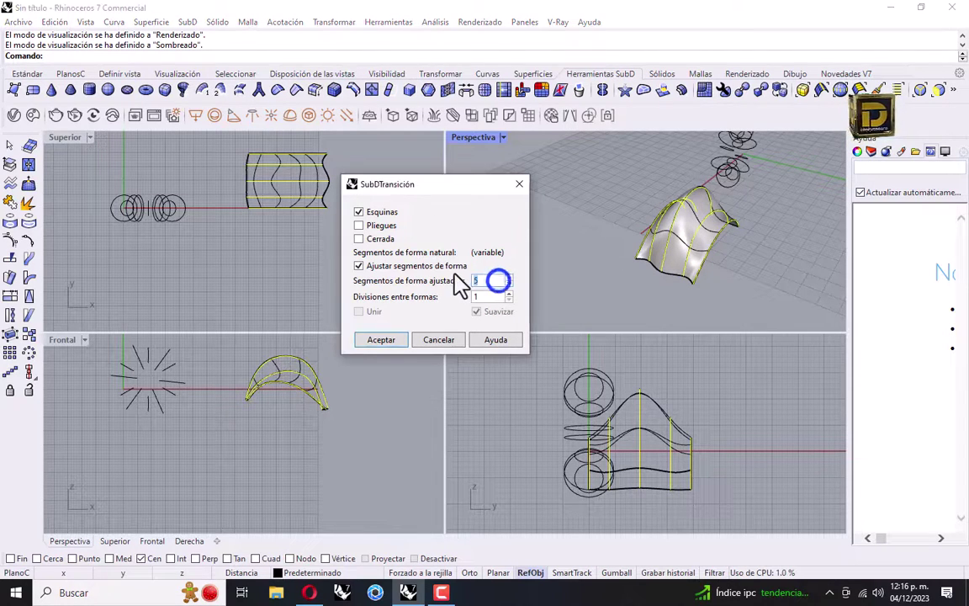
{"action": "type", "text": "10"}
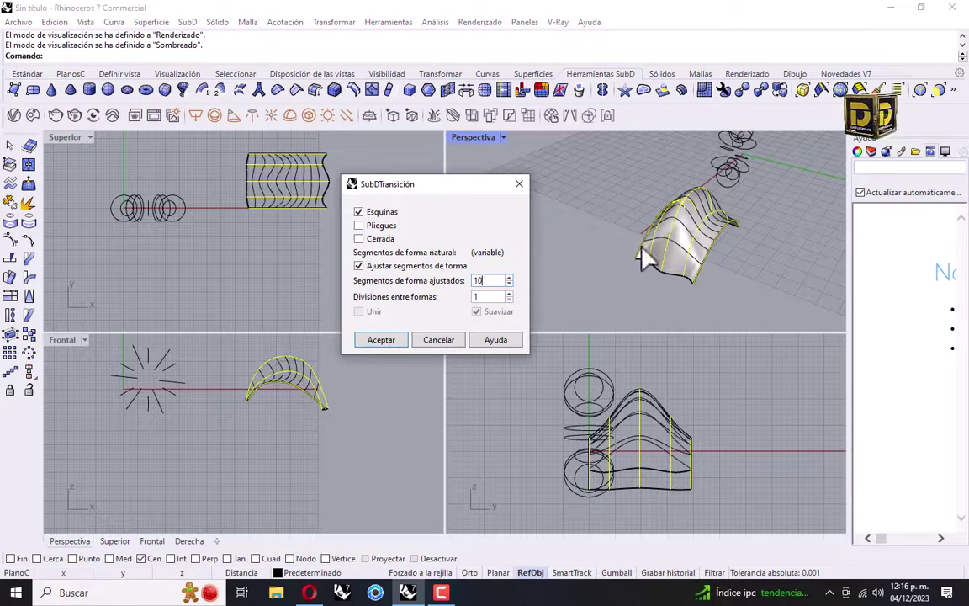
{"action": "right_click_drag", "start_coordinate": [642, 255], "coordinate": [659, 277]}
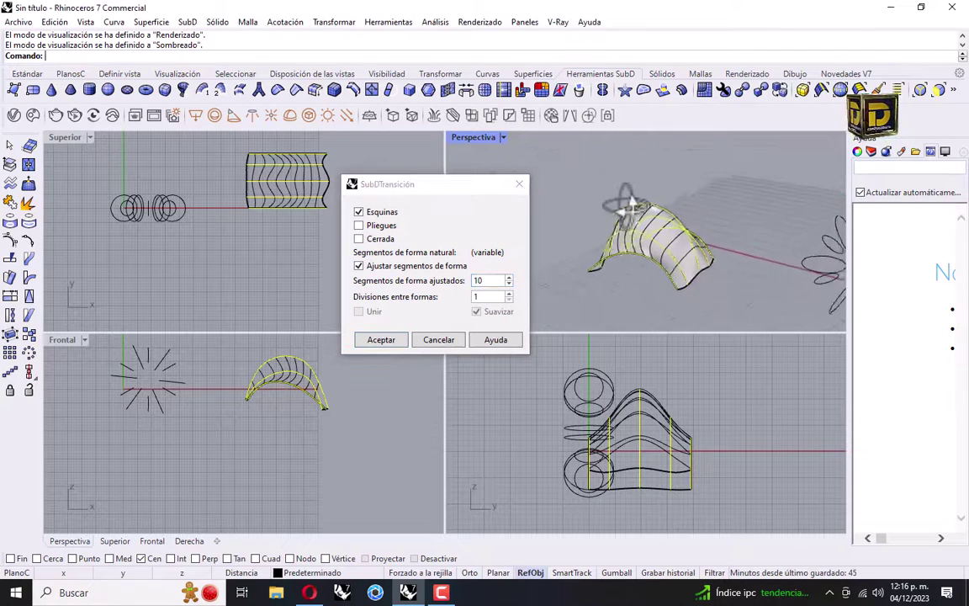
{"action": "scroll", "coordinate": [660, 277], "scroll_direction": "up", "scroll_amount": 5}
{"action": "right_click_drag", "start_coordinate": [729, 277], "coordinate": [745, 290]}
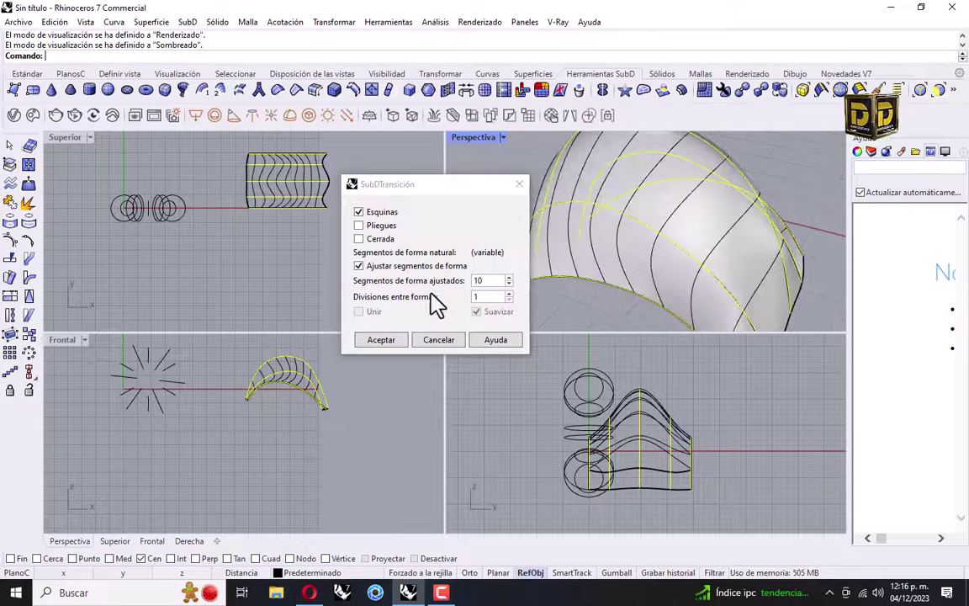
Set Divisiones entre formas to 5 and examine the loft preview from both sides.
{"action": "left_click", "coordinate": [476, 311]}
{"action": "right_click_drag", "start_coordinate": [714, 274], "coordinate": [683, 255]}
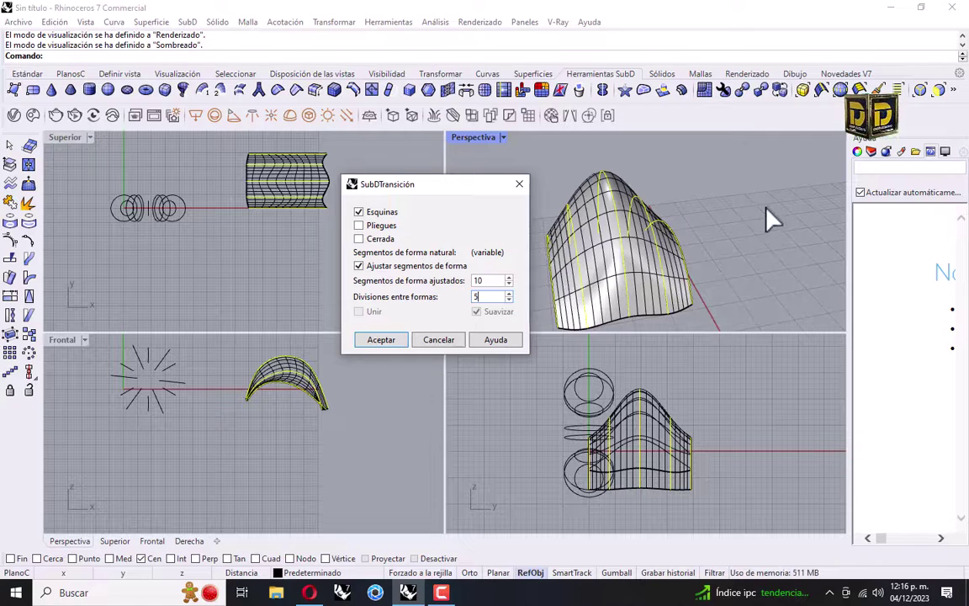
{"action": "right_click_drag", "start_coordinate": [538, 231], "coordinate": [681, 213]}
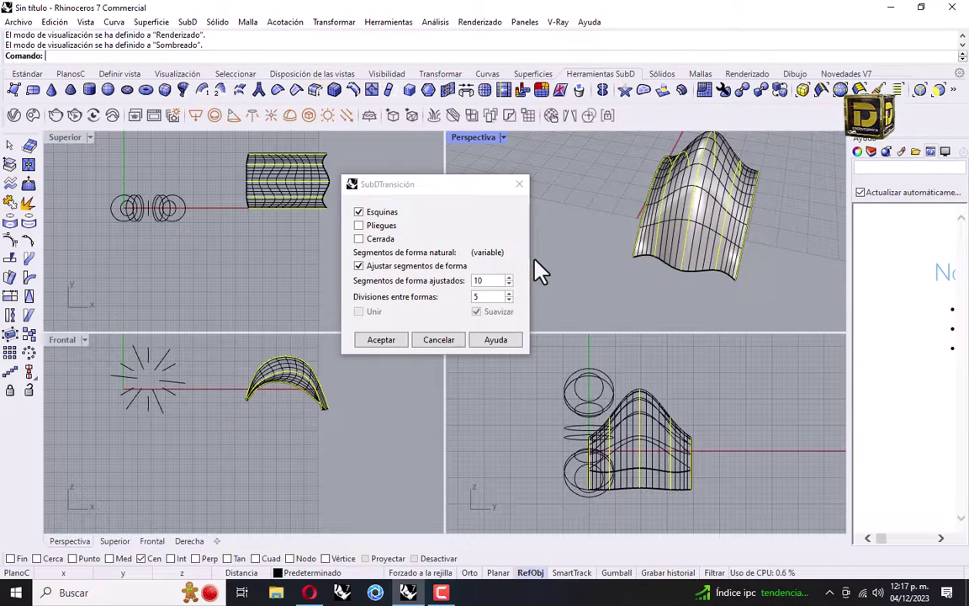
Set Divisiones entre formas to 2 and Segmentos de forma ajustados to 6, and create the SubD loft.
{"action": "left_click", "coordinate": [492, 296]}
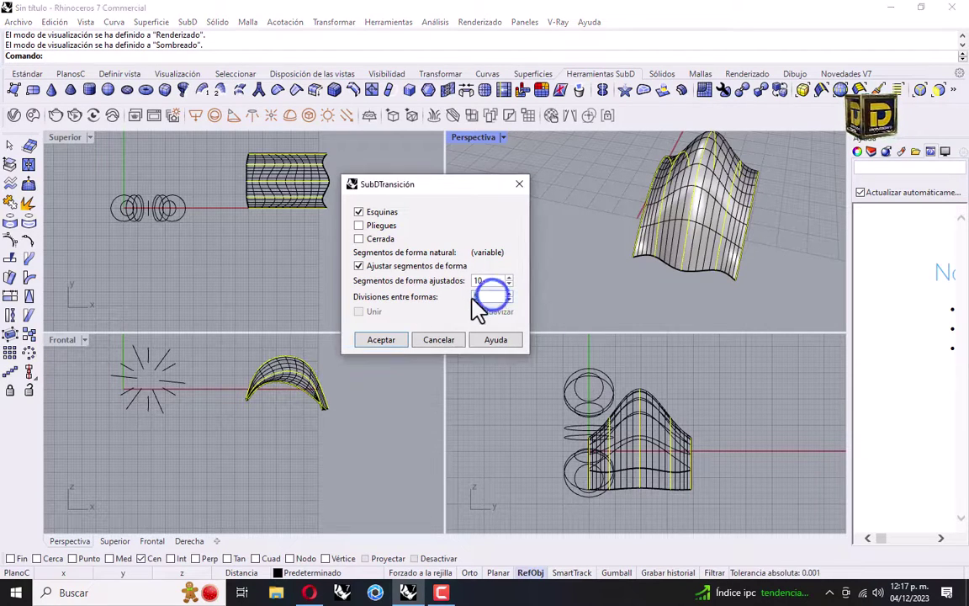
{"action": "key", "text": "BackSpace"}
{"action": "type", "text": "2"}
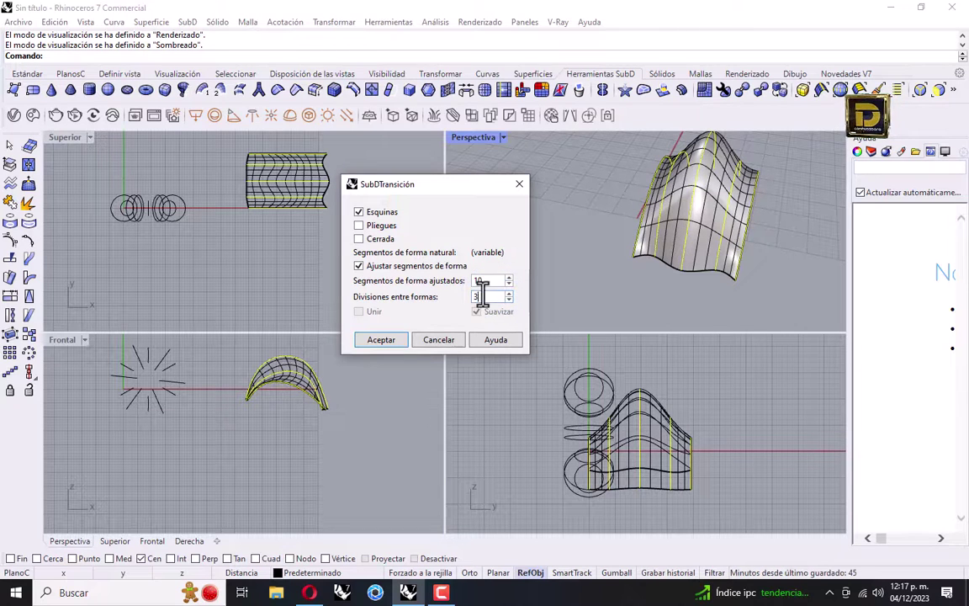
{"action": "double_click", "coordinate": [485, 283]}
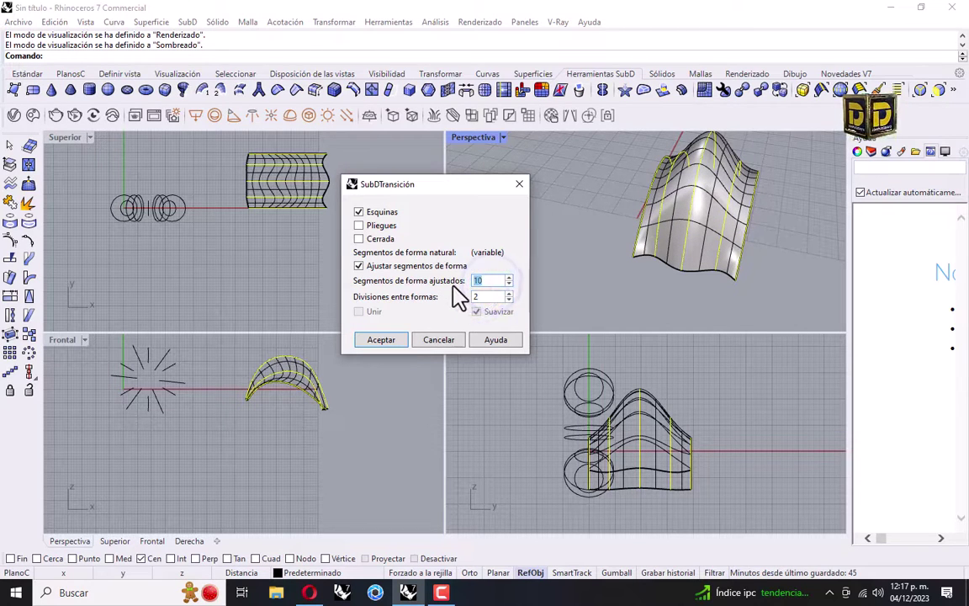
{"action": "type", "text": "6"}
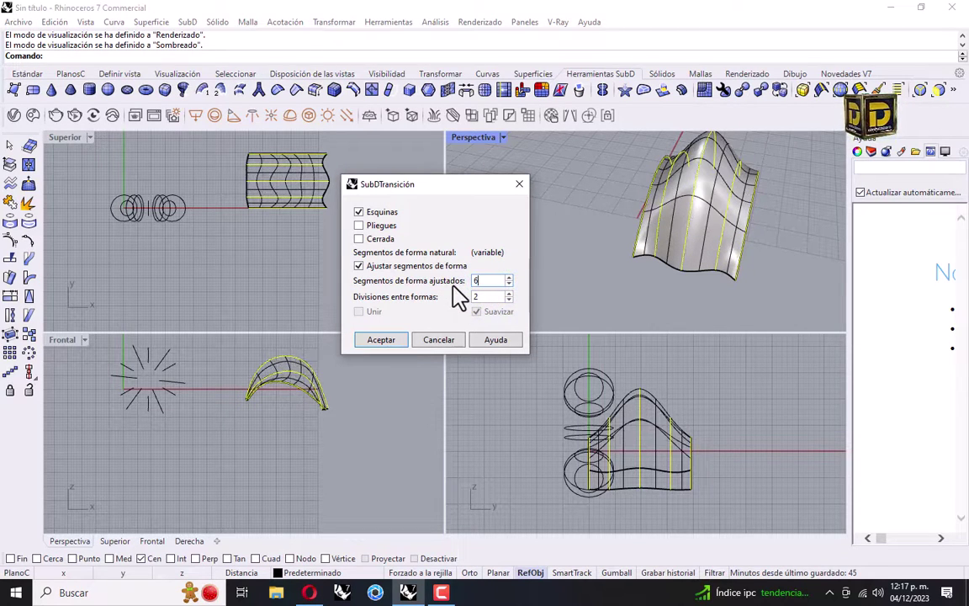
{"action": "left_click", "coordinate": [380, 340]}
{"action": "left_click", "coordinate": [519, 244]}
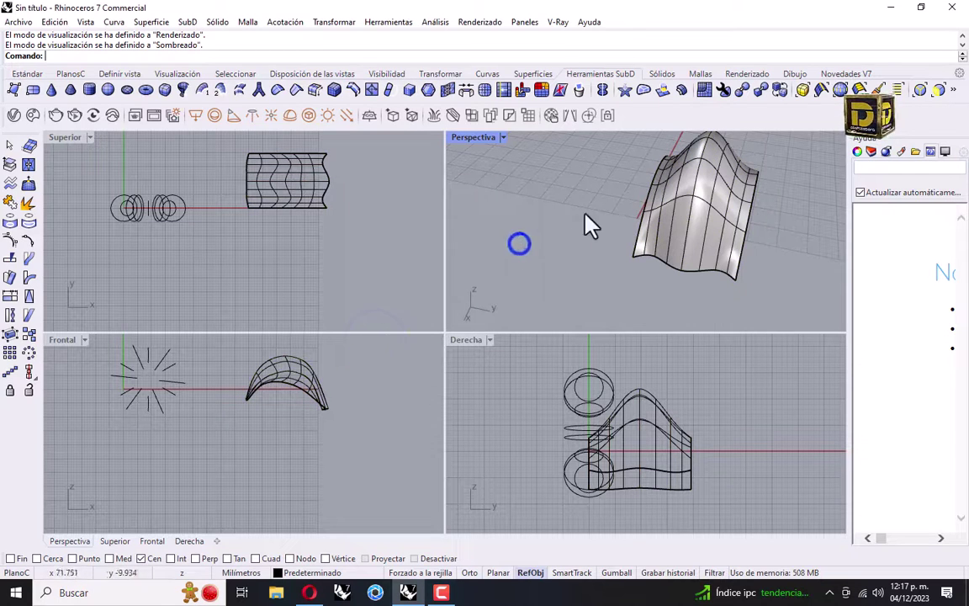
Maximize the Perspectiva view and select a single SubD face on the flank of the loft surface.
{"action": "double_click", "coordinate": [472, 139]}
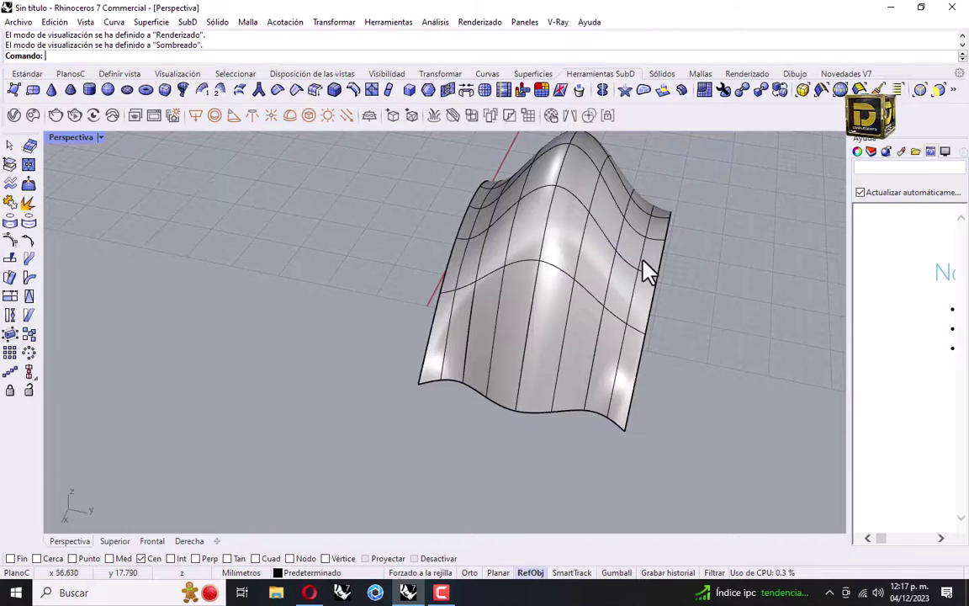
{"action": "right_click_drag", "start_coordinate": [644, 270], "coordinate": [633, 252]}
{"action": "left_click", "coordinate": [592, 282]}
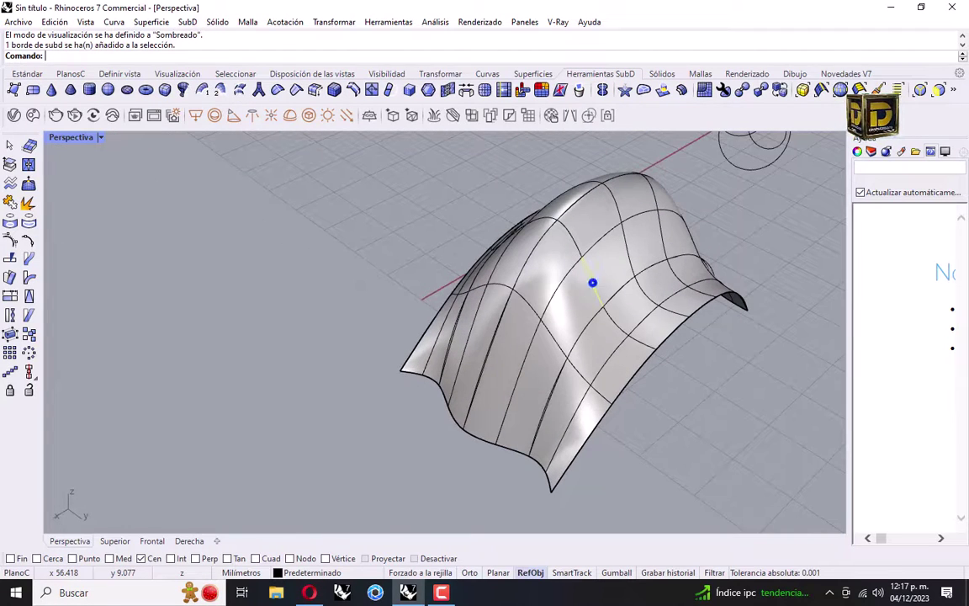
{"action": "left_click", "coordinate": [575, 300]}
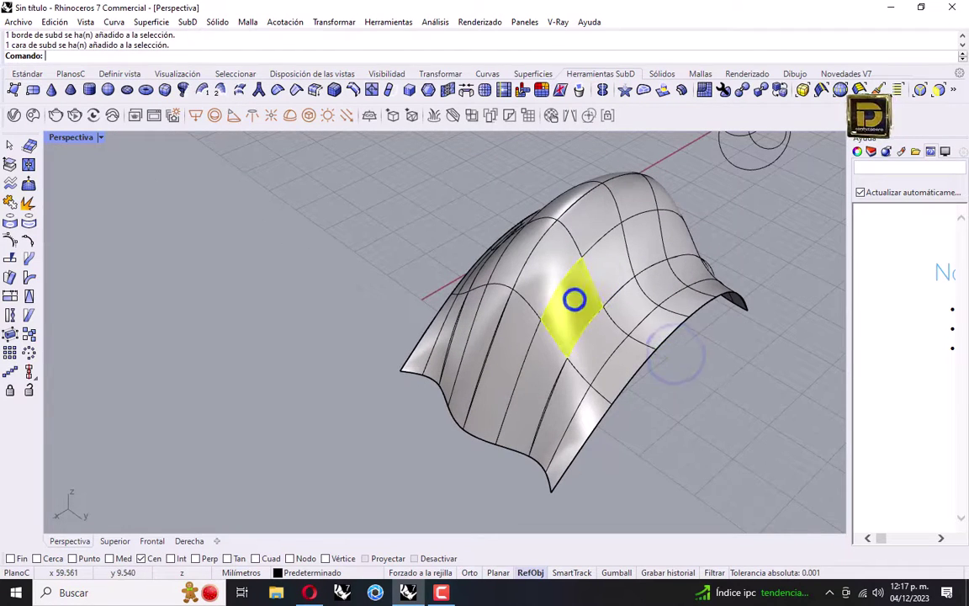
{"action": "right_click_drag", "start_coordinate": [604, 318], "coordinate": [586, 241]}
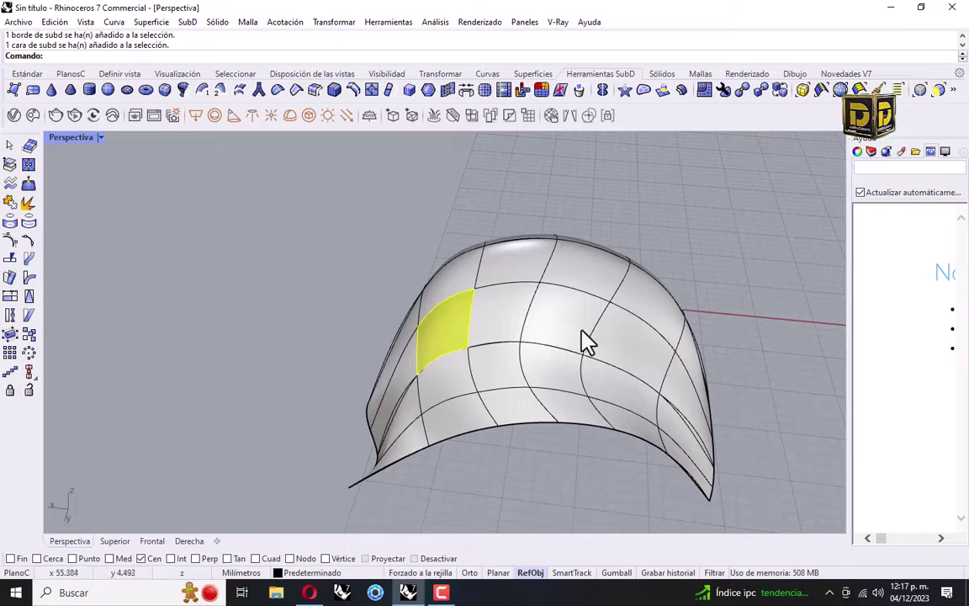
{"action": "scroll", "coordinate": [584, 340], "scroll_direction": "down", "scroll_amount": 2}
{"action": "scroll", "coordinate": [589, 340], "scroll_direction": "up", "scroll_amount": 2}
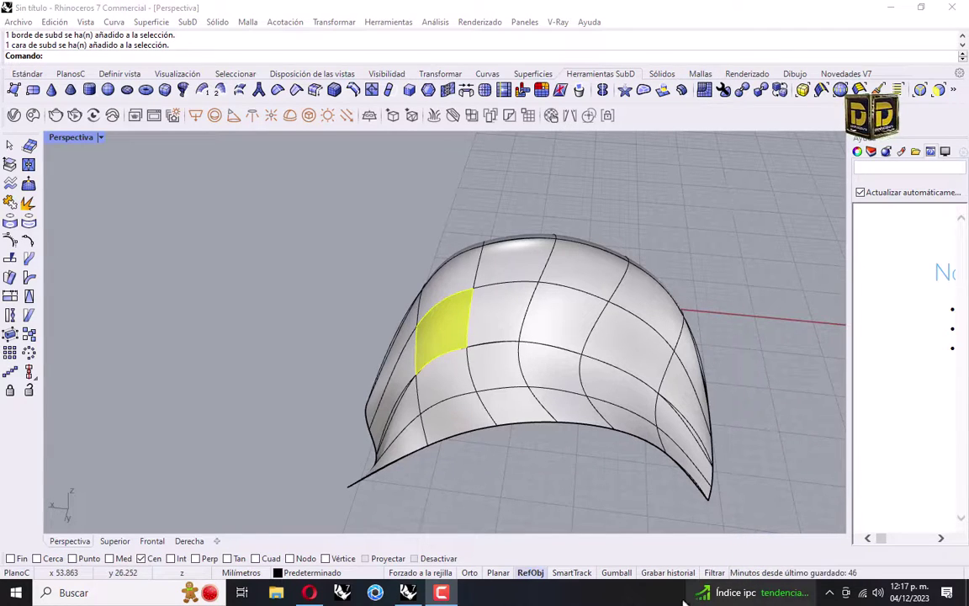
Turn on the Gumball and move the selected SubD face slightly upward along Z.
{"action": "left_click", "coordinate": [616, 572]}
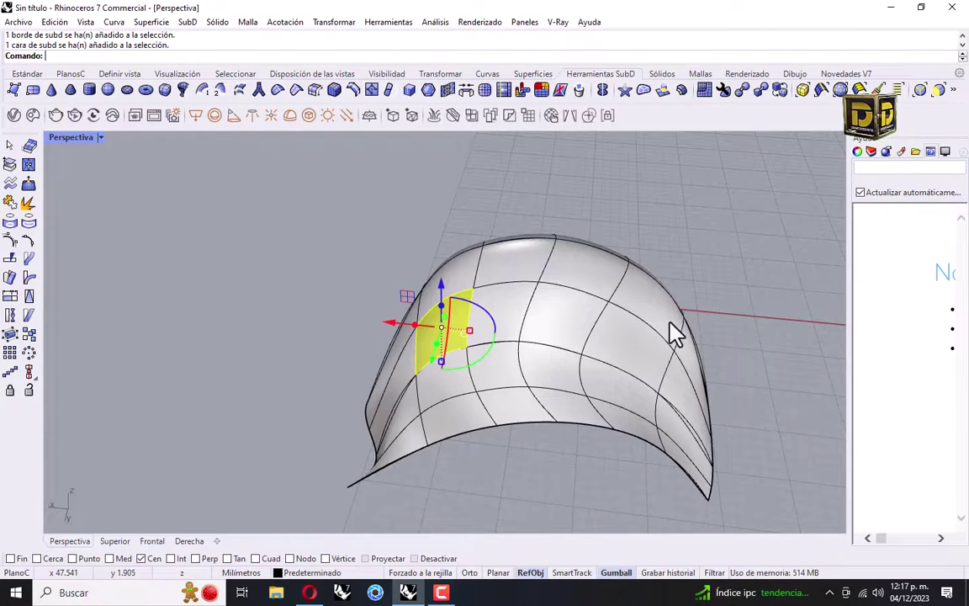
{"action": "right_click_drag", "start_coordinate": [705, 234], "coordinate": [623, 234]}
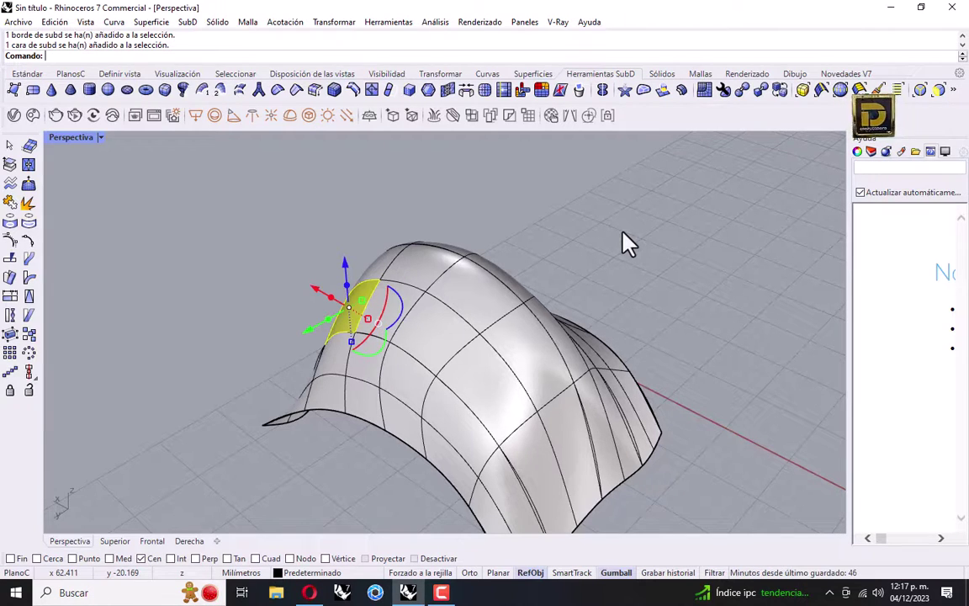
{"action": "right_click_drag", "start_coordinate": [546, 252], "coordinate": [345, 328]}
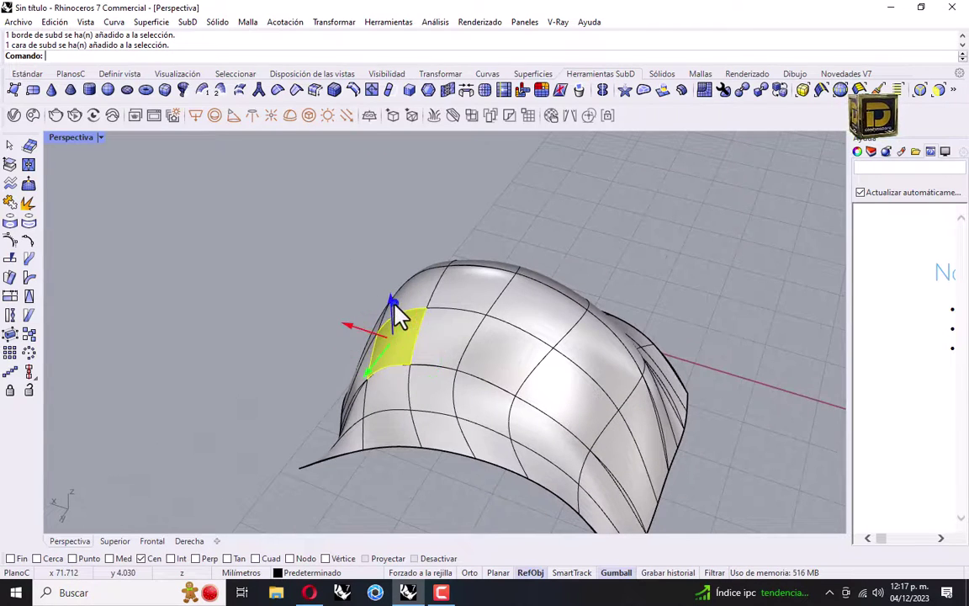
{"action": "left_click_drag", "start_coordinate": [391, 300], "coordinate": [390, 278]}
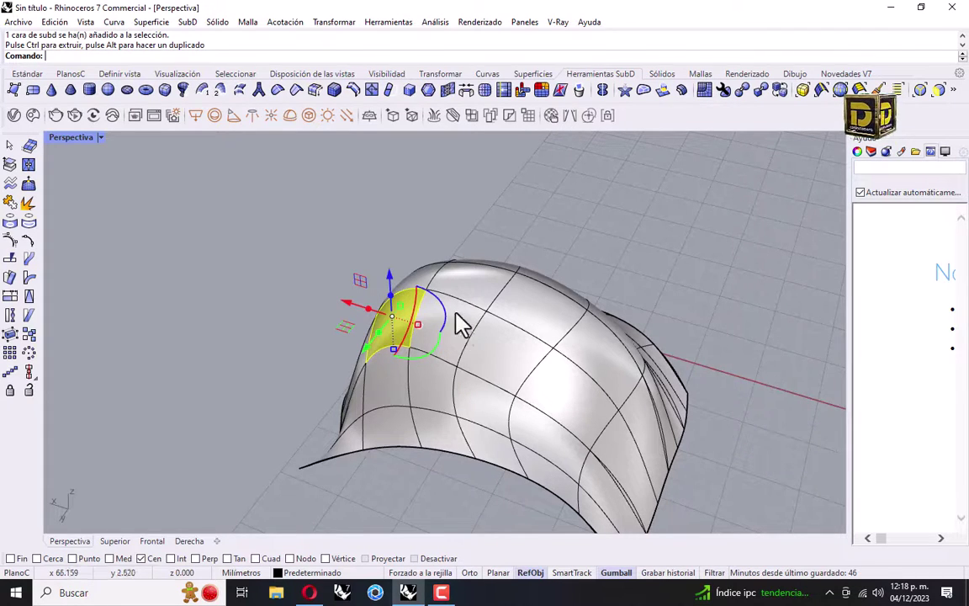
Pull the selected face outward along Y and raise it a little more to bulge the surface, then deselect it.
{"action": "right_click_drag", "start_coordinate": [461, 325], "coordinate": [349, 246]}
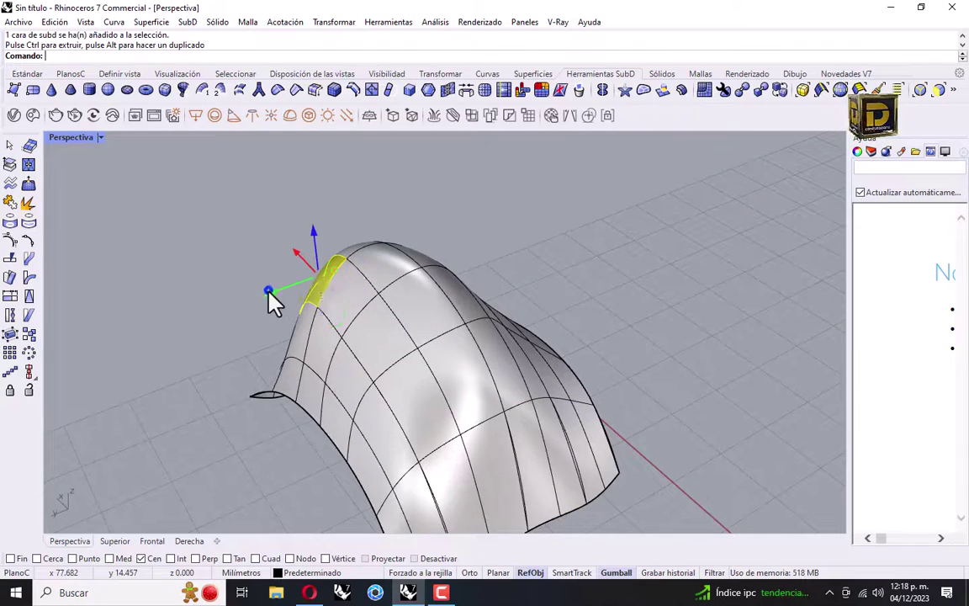
{"action": "left_click_drag", "start_coordinate": [266, 291], "coordinate": [253, 301]}
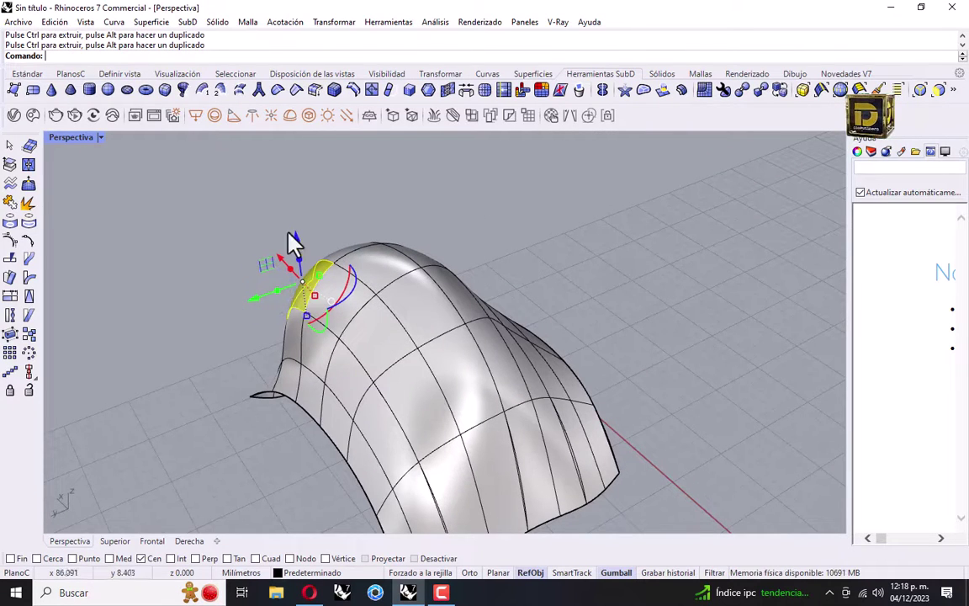
{"action": "left_click_drag", "start_coordinate": [296, 234], "coordinate": [292, 222]}
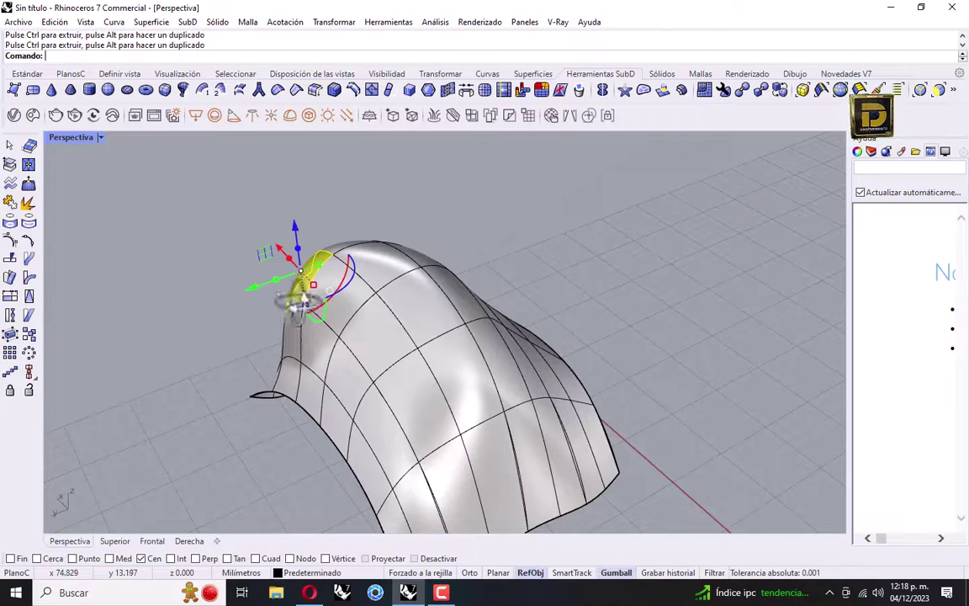
{"action": "right_click_drag", "start_coordinate": [299, 303], "coordinate": [346, 309]}
{"action": "left_click_drag", "start_coordinate": [320, 310], "coordinate": [304, 341]}
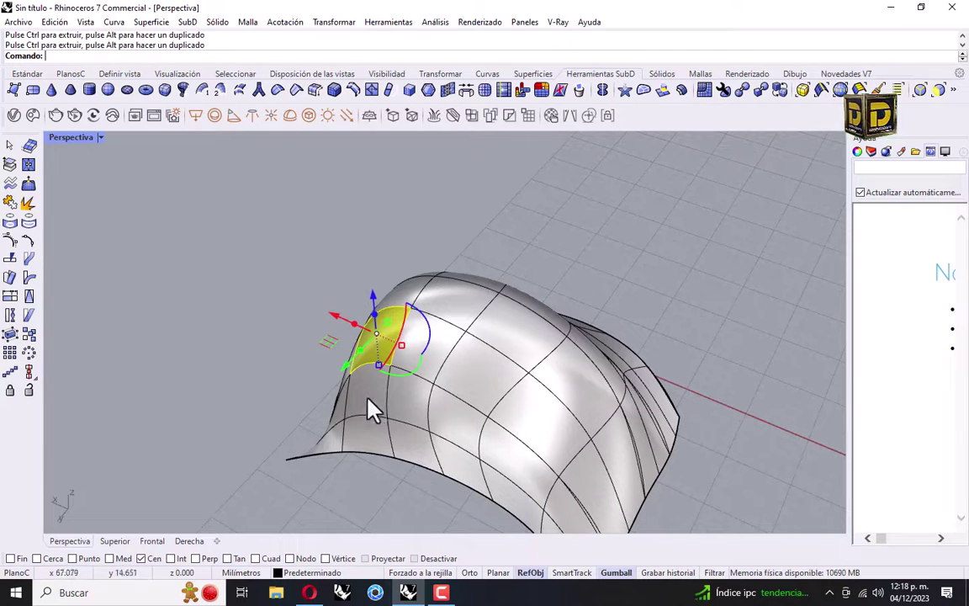
{"action": "left_click", "coordinate": [589, 303]}
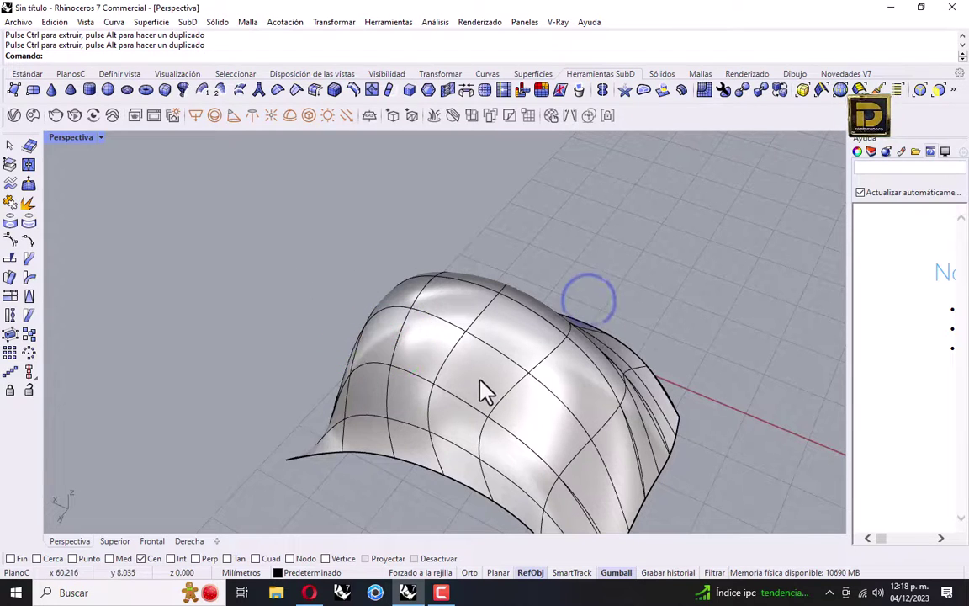
Try deleting a block of four adjacent SubD faces beside the loft's crest, and undo the deletion.
{"action": "left_click", "coordinate": [480, 380], "text": "ctrl+shift"}
{"action": "left_click", "coordinate": [545, 420], "text": "ctrl+shift"}
{"action": "left_click", "coordinate": [585, 397], "text": "ctrl+shift"}
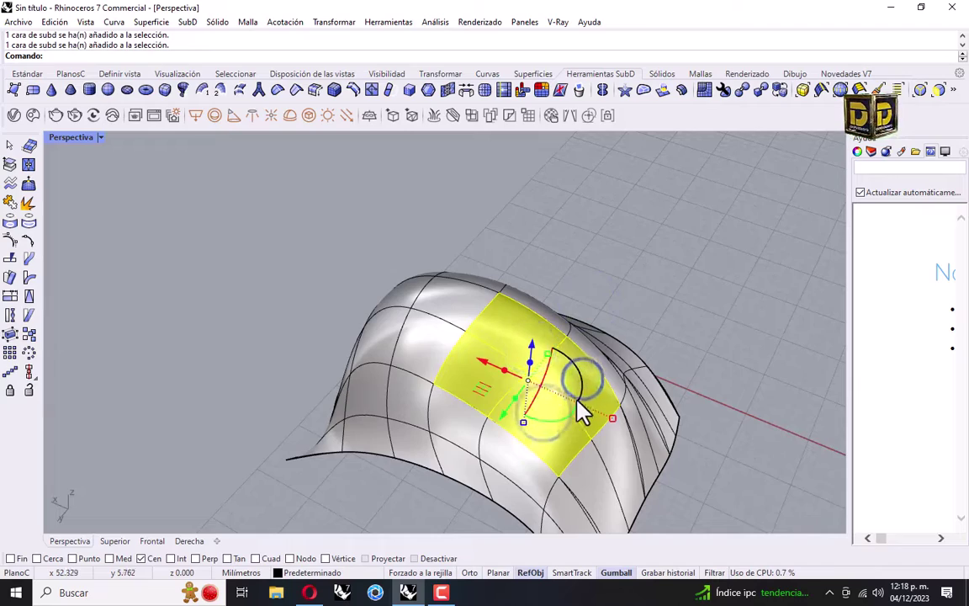
{"action": "right_click_drag", "start_coordinate": [653, 364], "coordinate": [566, 324]}
{"action": "key", "text": "Delete"}
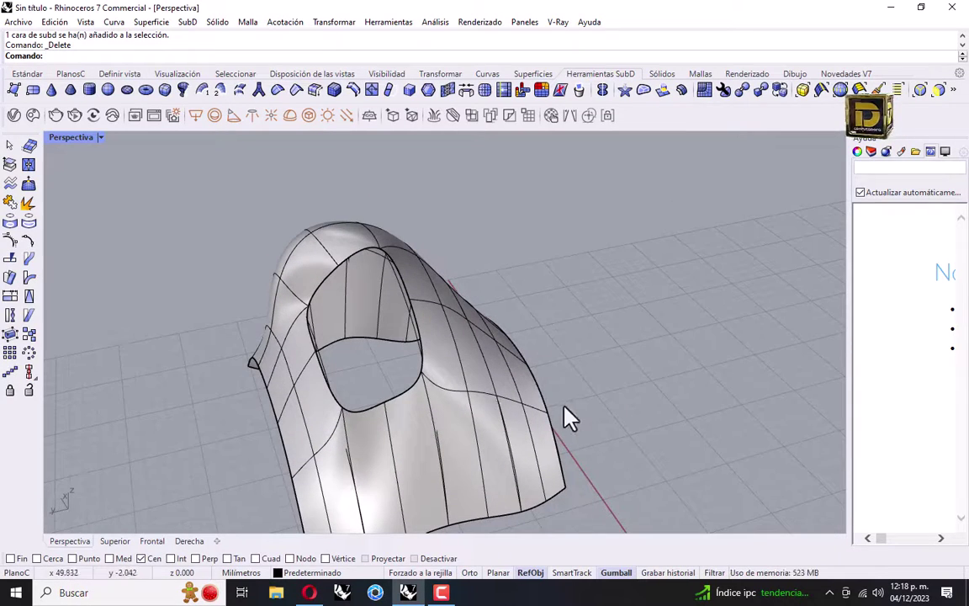
{"action": "key", "text": "ctrl+z"}
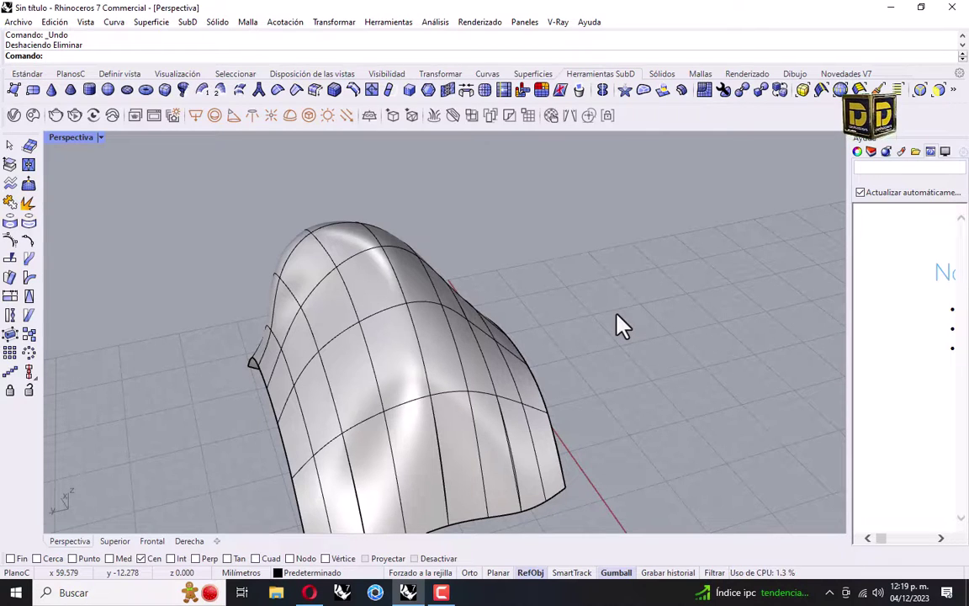
Hide the SubD loft together with its five arched curves, keeping the ring of circles in view.
{"action": "scroll", "coordinate": [618, 326], "scroll_direction": "down", "scroll_amount": 10}
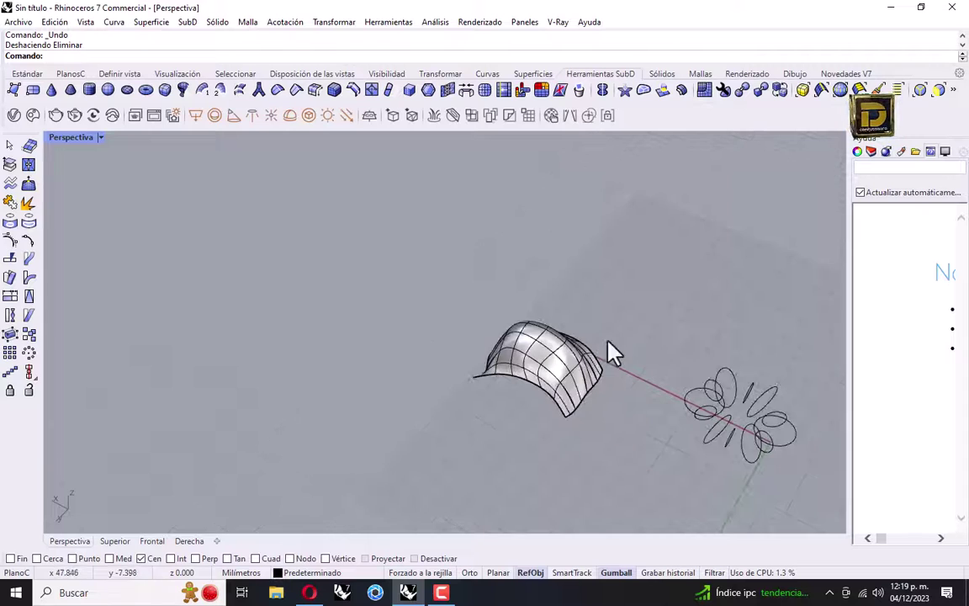
{"action": "left_click_drag", "start_coordinate": [614, 281], "coordinate": [525, 385]}
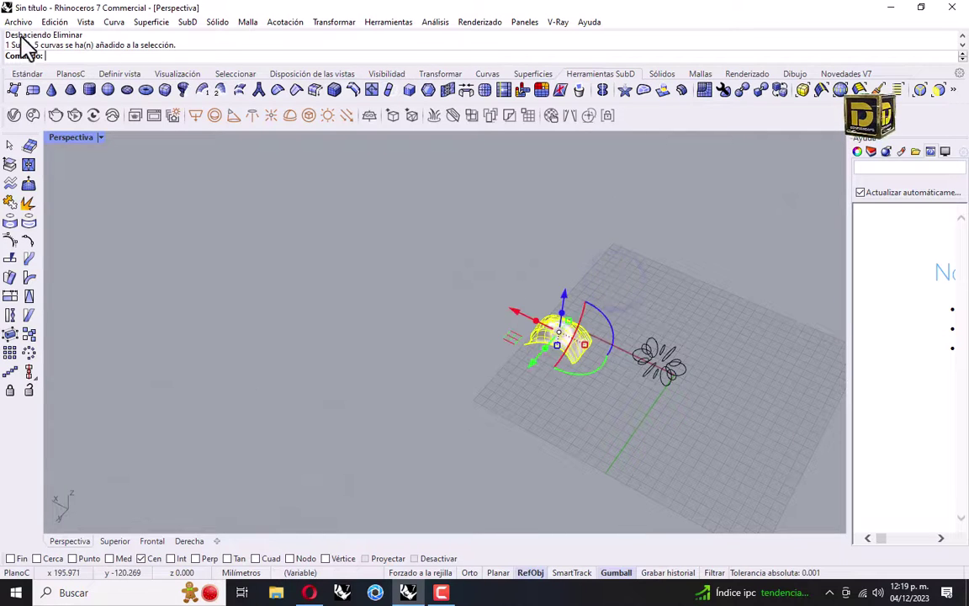
{"action": "left_click", "coordinate": [26, 73]}
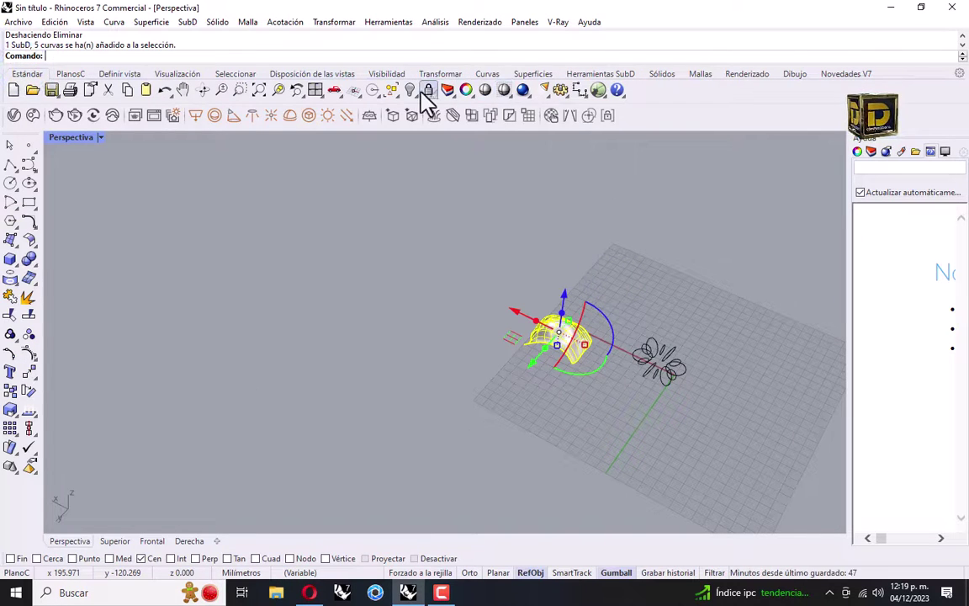
{"action": "left_click", "coordinate": [430, 90]}
{"action": "left_click", "coordinate": [599, 74]}
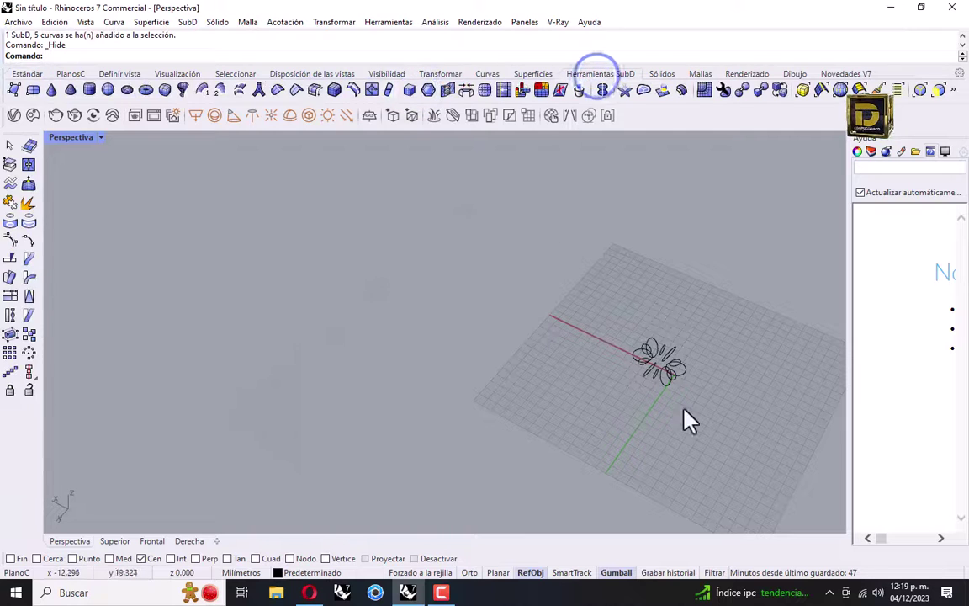
{"action": "scroll", "coordinate": [688, 416], "scroll_direction": "up", "scroll_amount": 5}
{"action": "right_click_drag", "start_coordinate": [548, 358], "coordinate": [601, 372]}
{"action": "scroll", "coordinate": [619, 282], "scroll_direction": "up", "scroll_amount": 3}
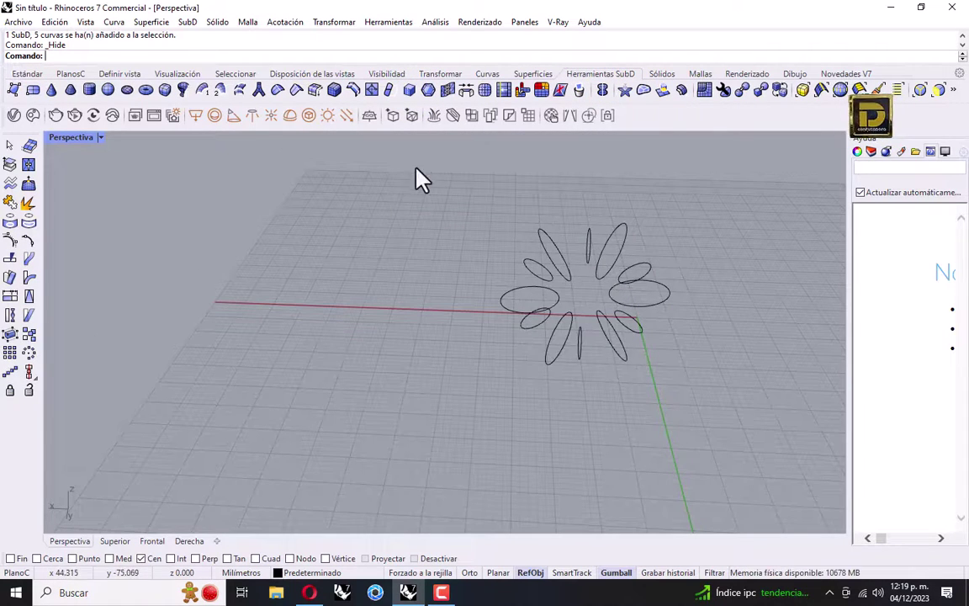
{"action": "type", "text": "Fum"}
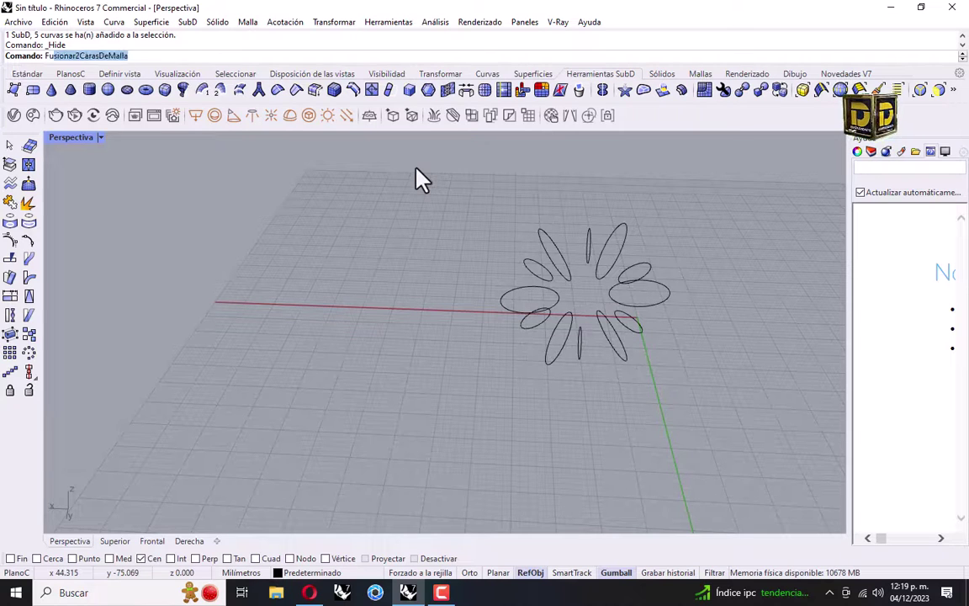
{"action": "key", "text": "Escape"}
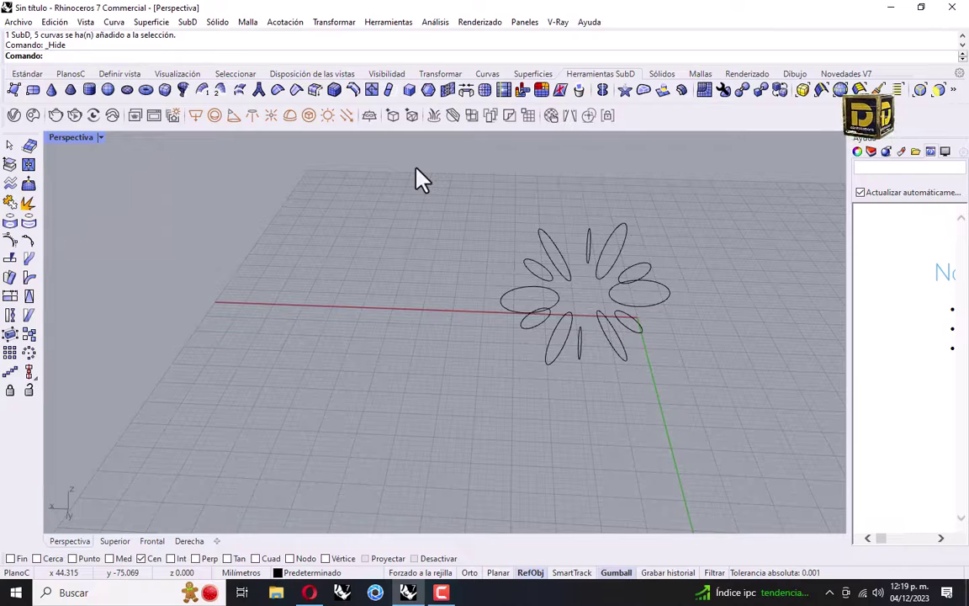
Try a SubD loft (SubDTransición) through the twelve circles, picking them out of ring order and accepting the default seams.
{"action": "type", "text": "SubD"}
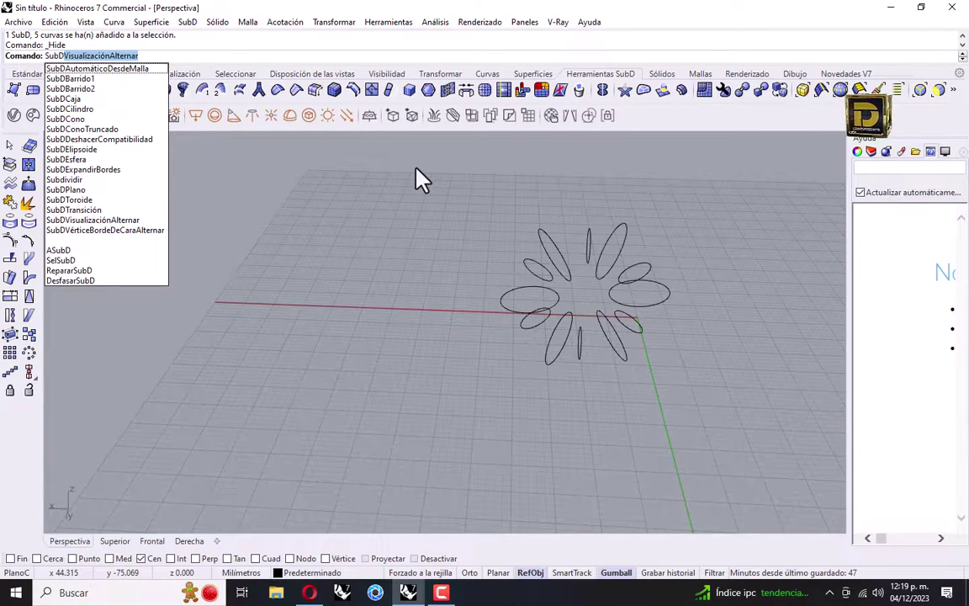
{"action": "type", "text": "Transición"}
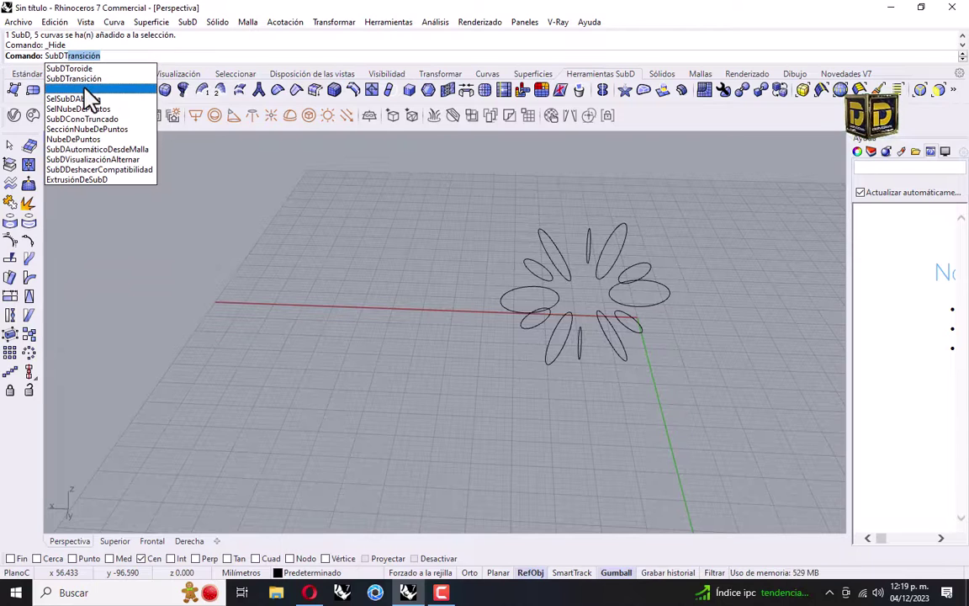
{"action": "left_click", "coordinate": [86, 80]}
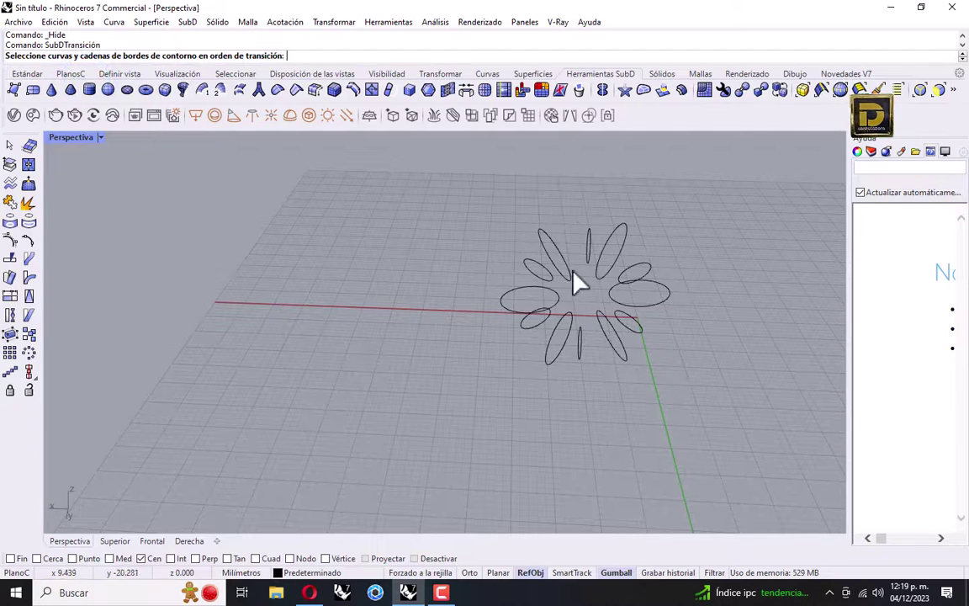
{"action": "right_click_drag", "start_coordinate": [579, 282], "coordinate": [593, 234]}
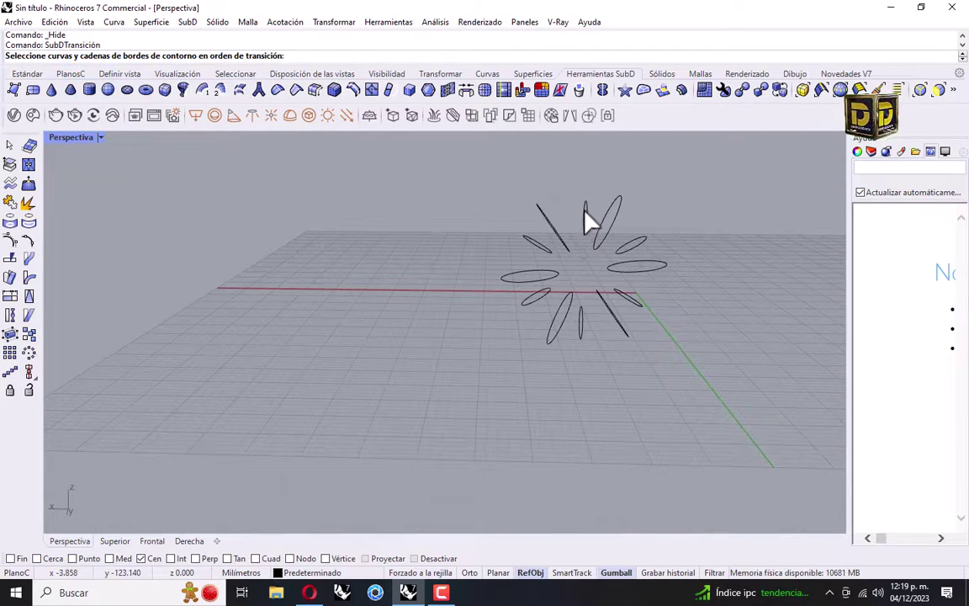
{"action": "left_click", "coordinate": [585, 212]}
{"action": "left_click", "coordinate": [544, 216]}
{"action": "left_click", "coordinate": [536, 239]}
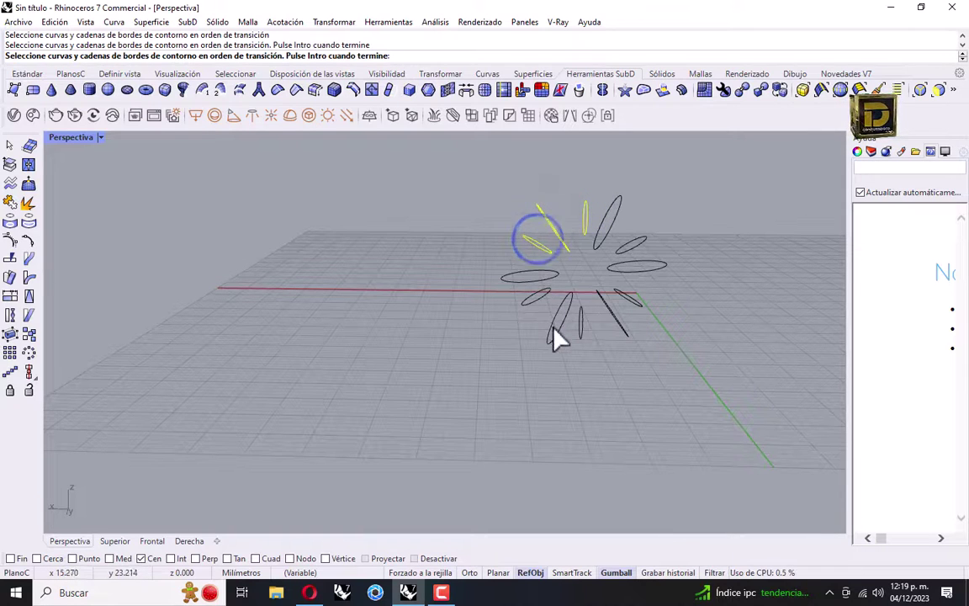
{"action": "left_click", "coordinate": [556, 324]}
{"action": "left_click", "coordinate": [536, 299]}
{"action": "left_click", "coordinate": [633, 267]}
{"action": "left_click", "coordinate": [628, 246]}
{"action": "left_click", "coordinate": [600, 227]}
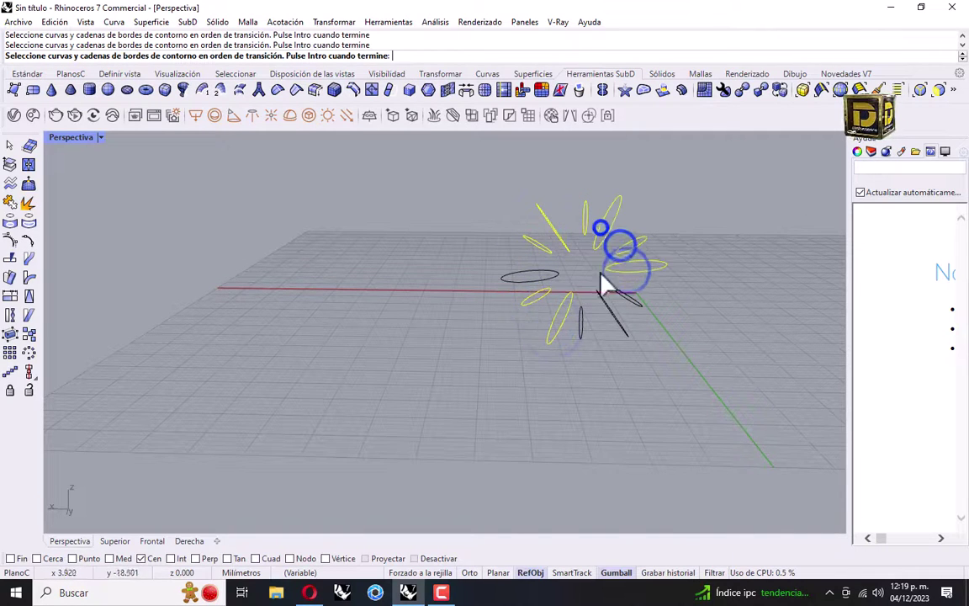
{"action": "left_click", "coordinate": [621, 290]}
{"action": "left_click", "coordinate": [580, 325]}
{"action": "left_click", "coordinate": [543, 281]}
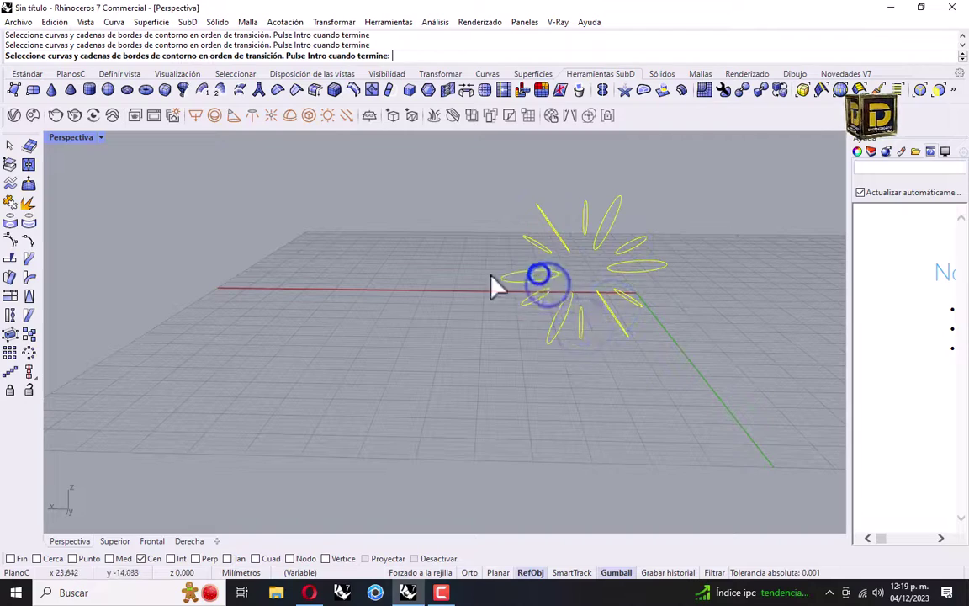
{"action": "key", "text": "Return"}
{"action": "key", "text": "Return"}
Inspect the preview of the out-of-order SubD loft from close up and cancel the loft.
{"action": "left_click_drag", "start_coordinate": [518, 210], "coordinate": [376, 202]}
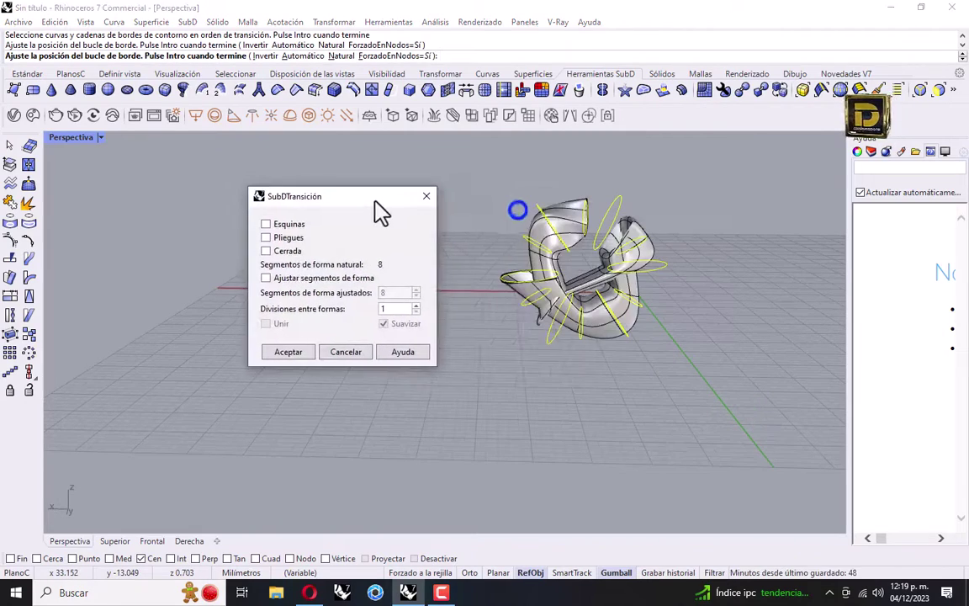
{"action": "scroll", "coordinate": [580, 254], "scroll_direction": "up", "scroll_amount": 5}
{"action": "right_click_drag", "start_coordinate": [580, 254], "coordinate": [558, 255]}
{"action": "scroll", "coordinate": [558, 255], "scroll_direction": "down", "scroll_amount": 5}
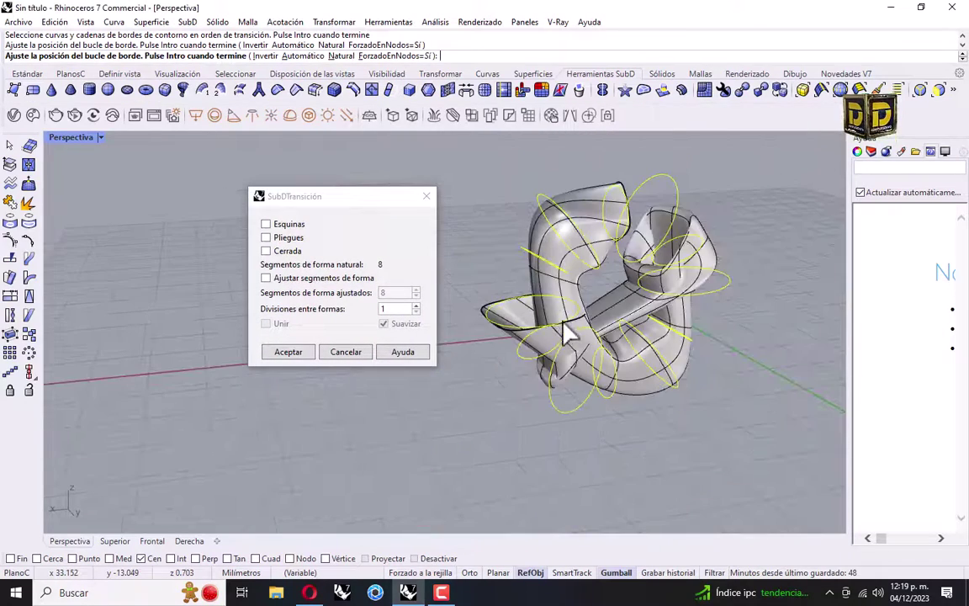
{"action": "left_click", "coordinate": [345, 352]}
Restart the SubD loft and select all twelve circles in consecutive order around the ring, proceeding to seam adjustment.
{"action": "right_click_drag", "start_coordinate": [634, 320], "coordinate": [541, 275]}
{"action": "key", "text": "Return"}
{"action": "left_click", "coordinate": [554, 227]}
{"action": "left_click", "coordinate": [504, 235]}
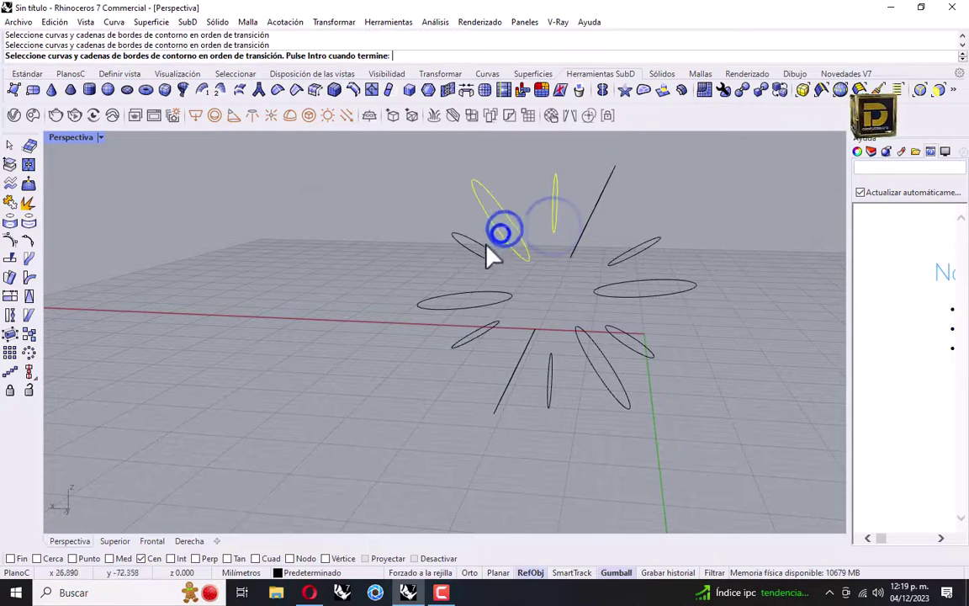
{"action": "left_click", "coordinate": [488, 252]}
{"action": "left_click", "coordinate": [468, 296]}
{"action": "left_click", "coordinate": [465, 338]}
{"action": "left_click", "coordinate": [515, 383]}
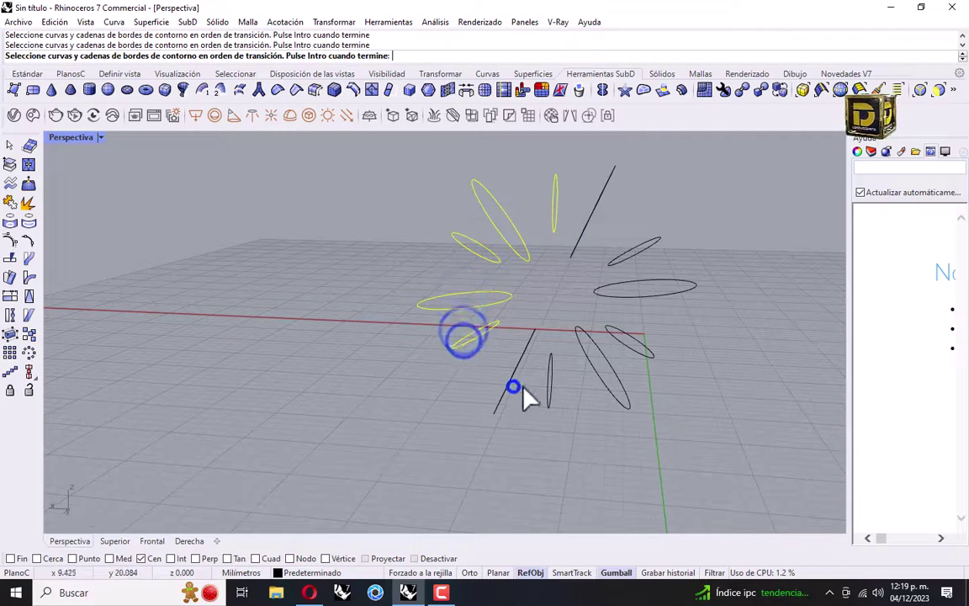
{"action": "left_click", "coordinate": [549, 385]}
{"action": "left_click", "coordinate": [597, 385]}
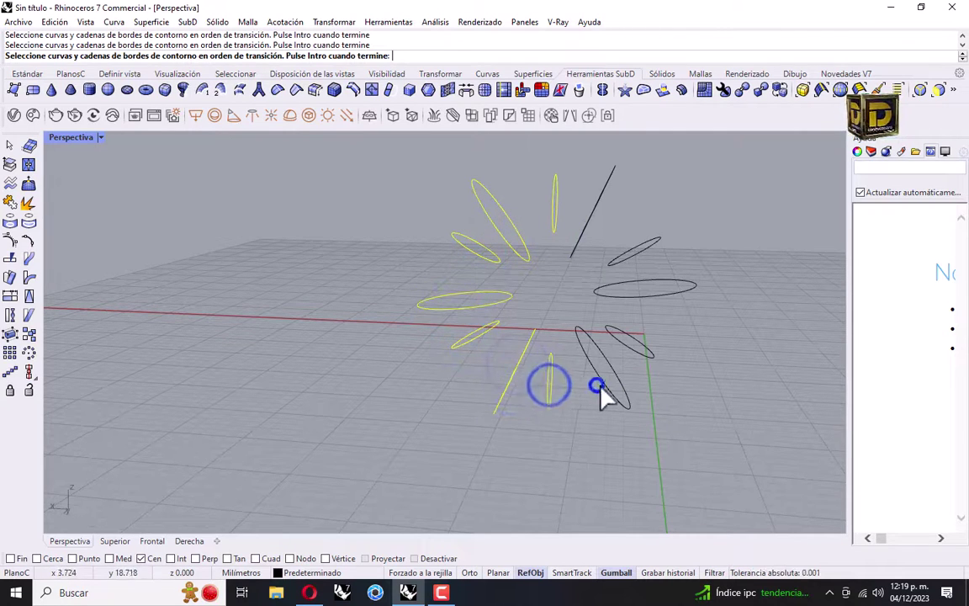
{"action": "left_click", "coordinate": [640, 362]}
{"action": "left_click", "coordinate": [650, 287]}
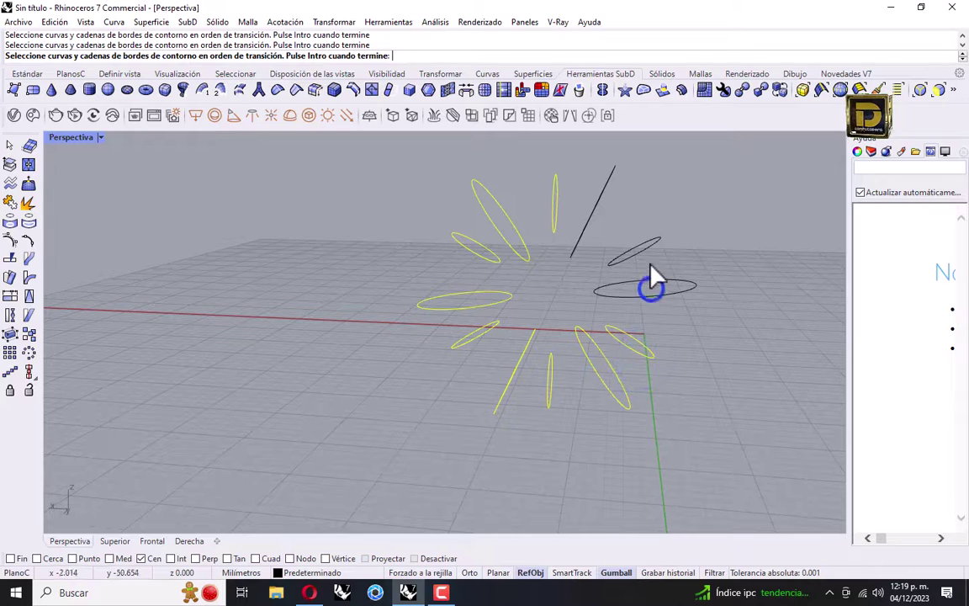
{"action": "left_click", "coordinate": [641, 253]}
{"action": "left_click", "coordinate": [588, 220]}
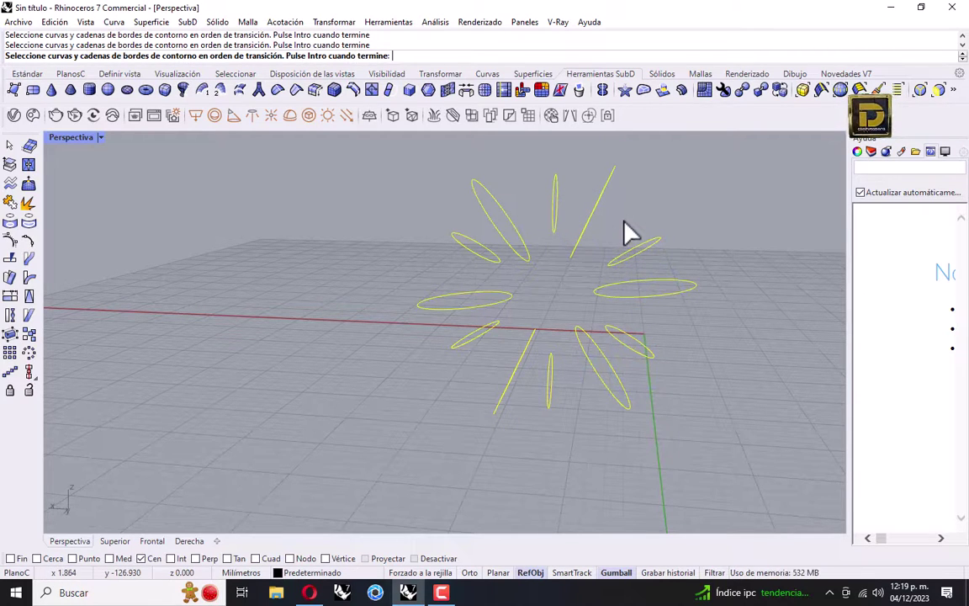
{"action": "key", "text": "Return"}
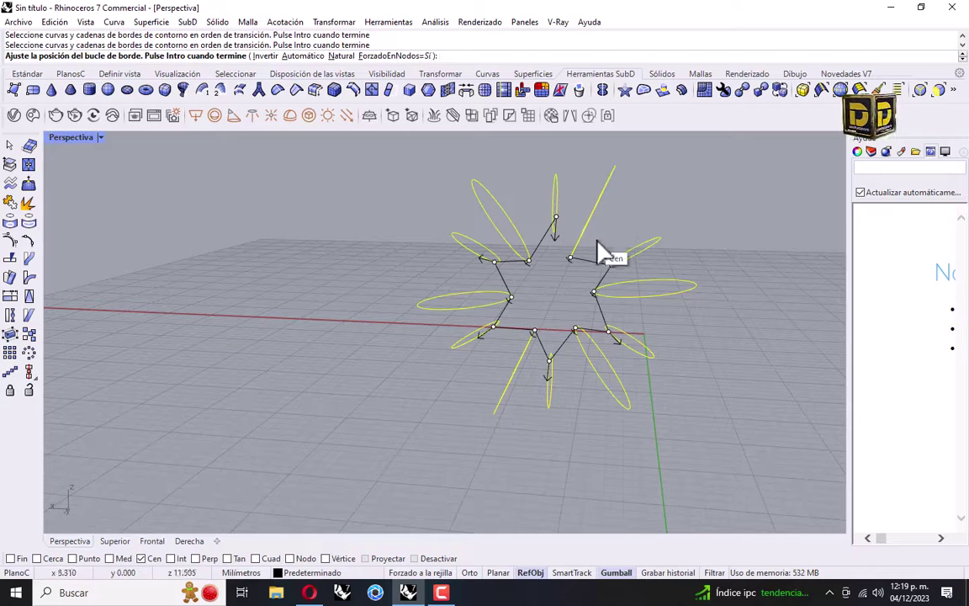
Try reversing the seam direction of one small circle with the Invertir option, and flip it back.
{"action": "mouse_move", "coordinate": [599, 251]}
{"action": "right_mouse_down"}
{"action": "mouse_move", "coordinate": [563, 234]}
{"action": "mouse_move", "coordinate": [584, 253]}
{"action": "right_mouse_up"}
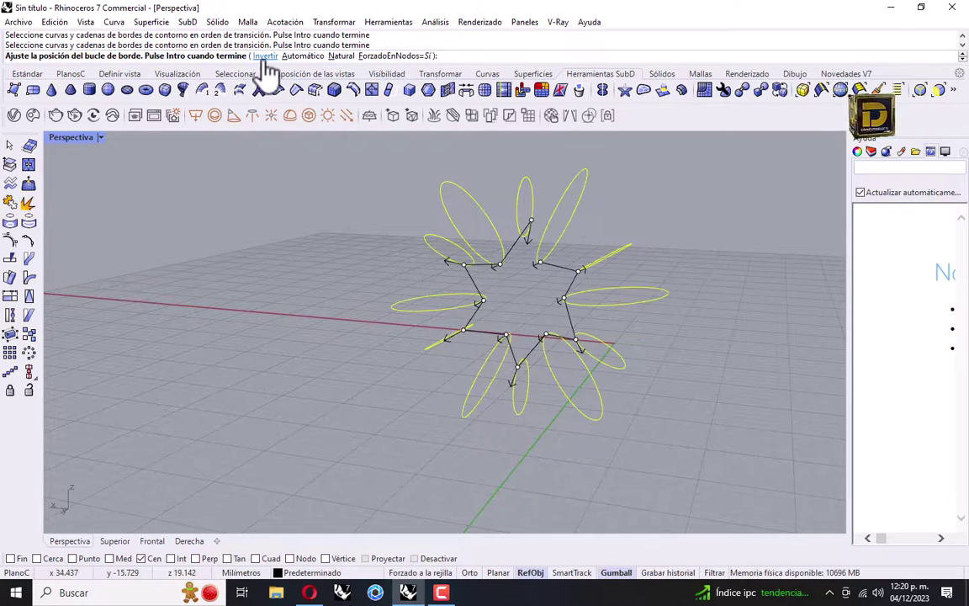
{"action": "right_click_drag", "start_coordinate": [455, 253], "coordinate": [497, 269]}
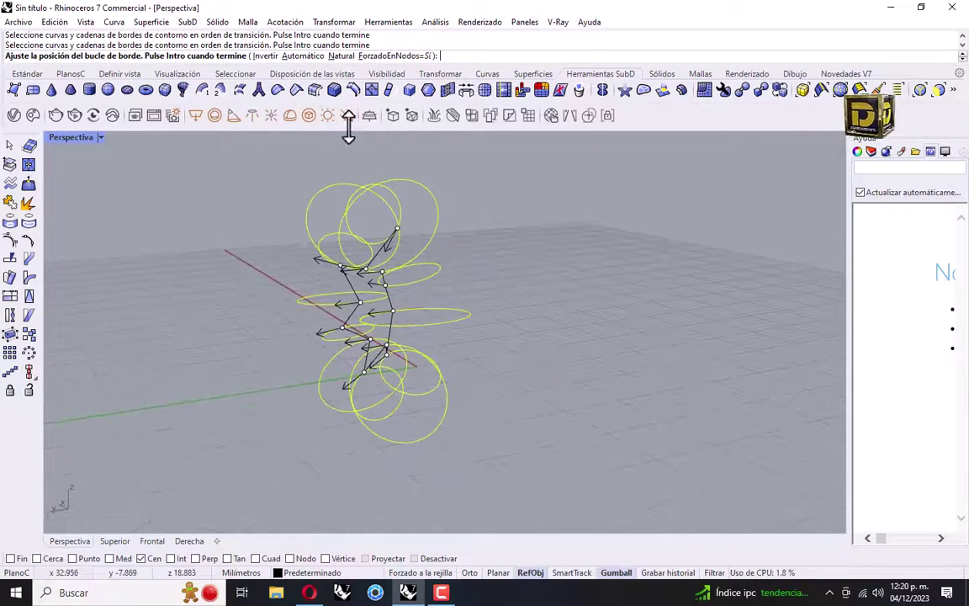
{"action": "left_click", "coordinate": [259, 55]}
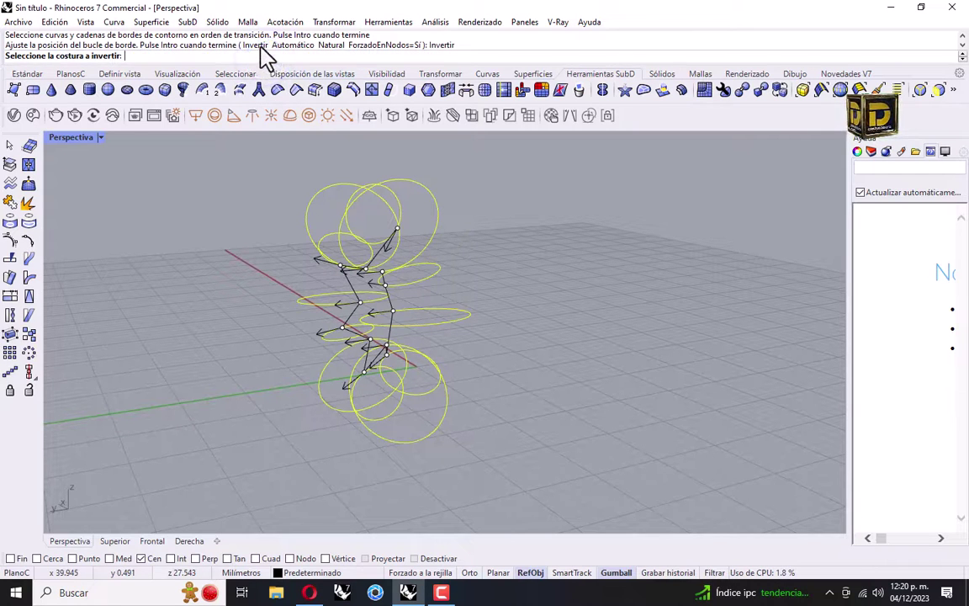
{"action": "left_click", "coordinate": [342, 266]}
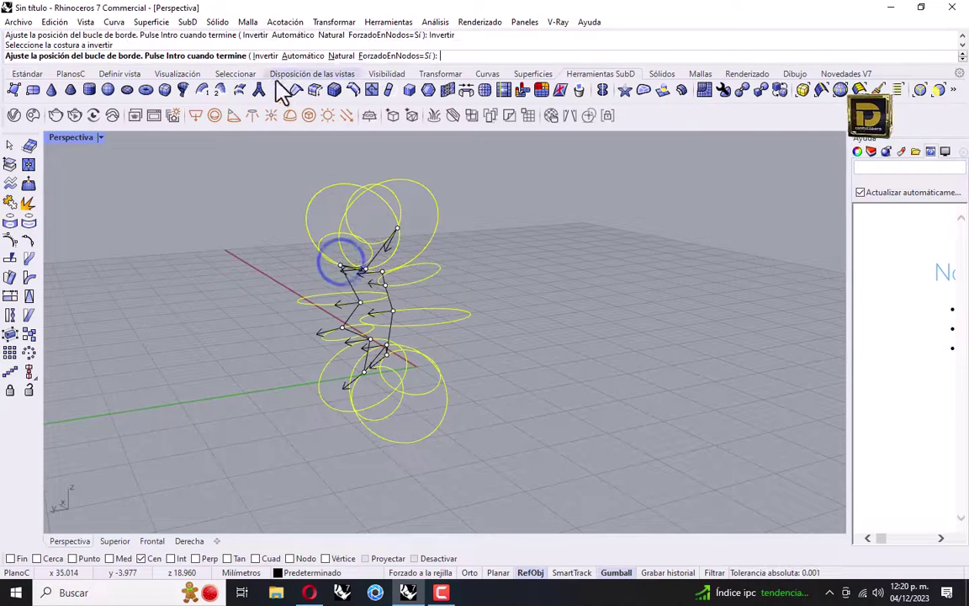
{"action": "left_click", "coordinate": [265, 55]}
{"action": "left_click", "coordinate": [340, 266]}
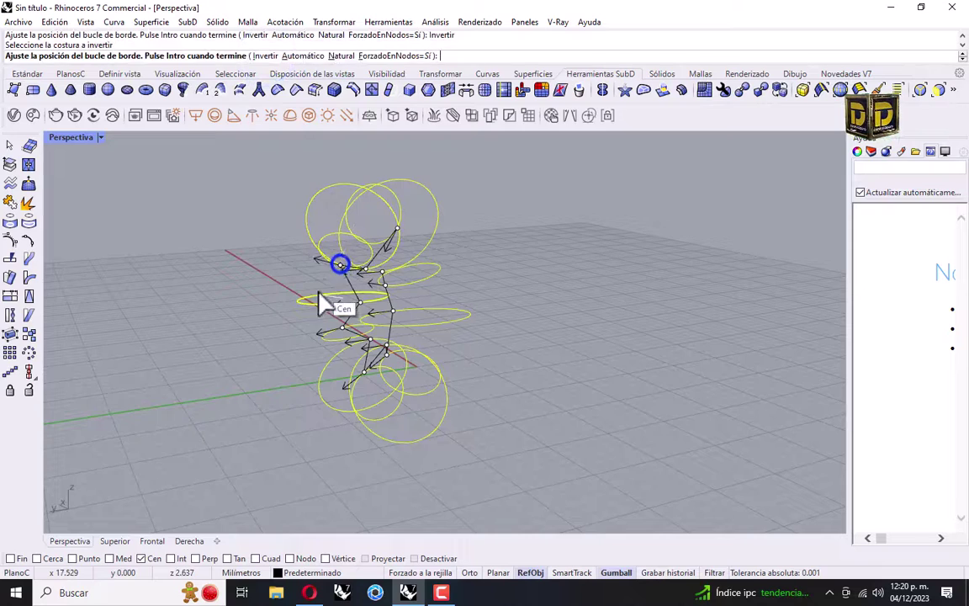
Compare the seam arrows around the ring and apply the Automático seam alignment.
{"action": "right_click_drag", "start_coordinate": [319, 296], "coordinate": [460, 272]}
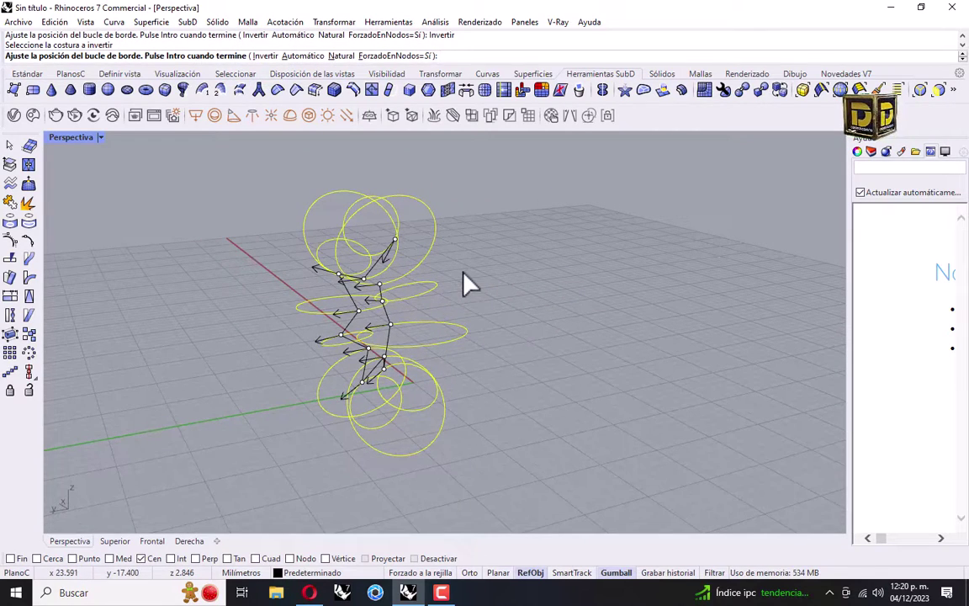
{"action": "right_click_drag", "start_coordinate": [417, 296], "coordinate": [459, 320]}
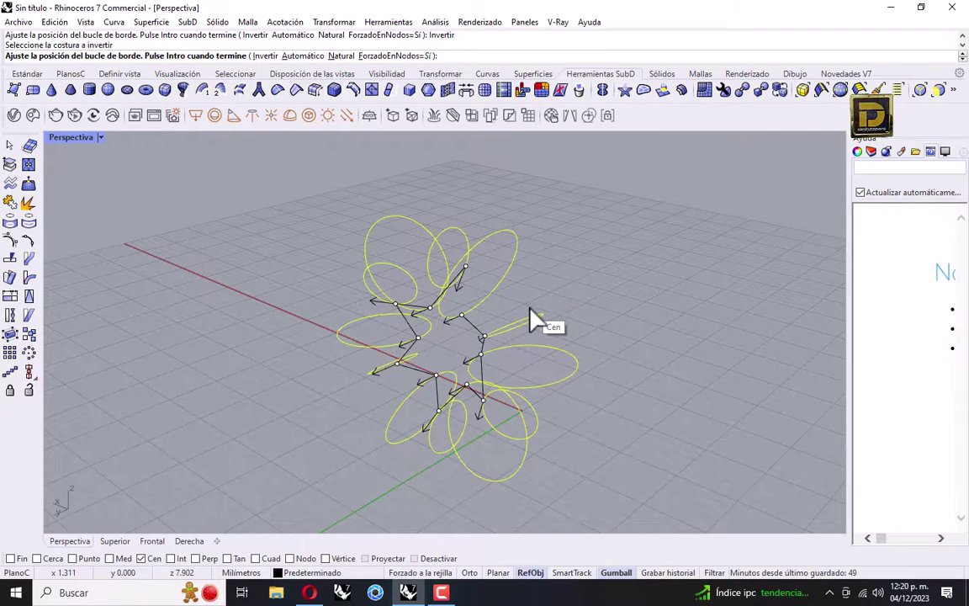
{"action": "right_click_drag", "start_coordinate": [588, 385], "coordinate": [522, 368]}
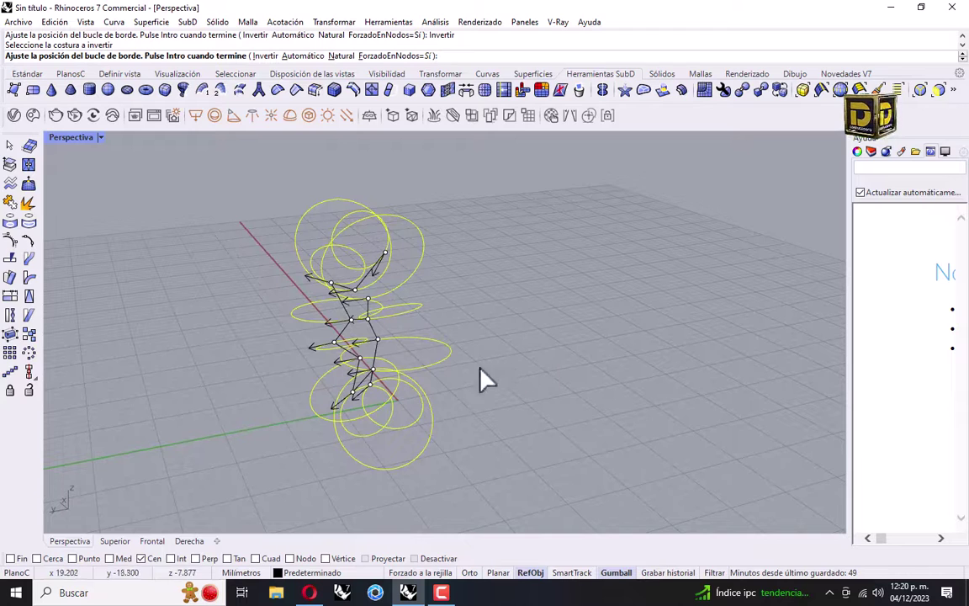
{"action": "right_click_drag", "start_coordinate": [402, 383], "coordinate": [467, 352]}
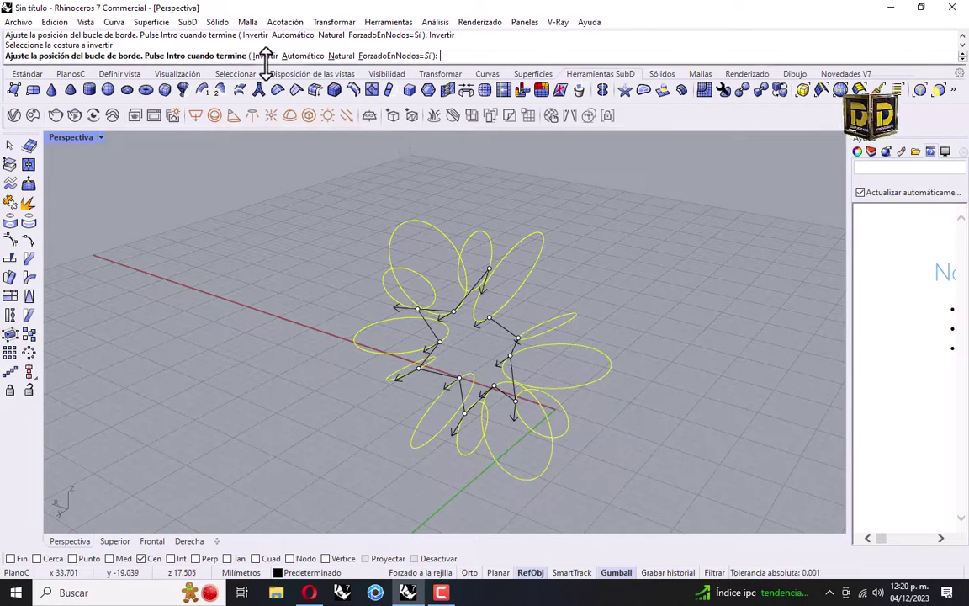
{"action": "right_click_drag", "start_coordinate": [549, 280], "coordinate": [512, 281]}
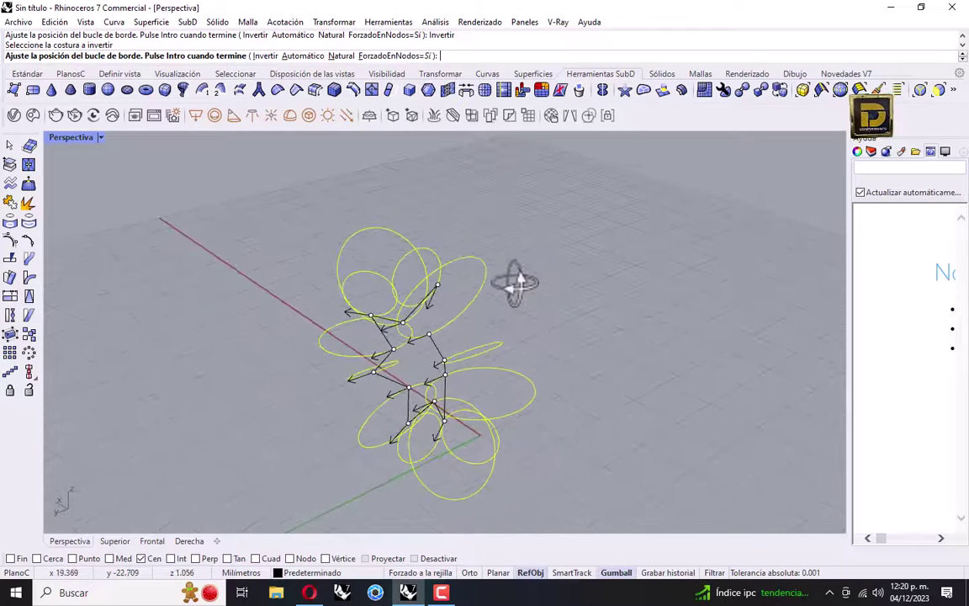
{"action": "left_click", "coordinate": [303, 56]}
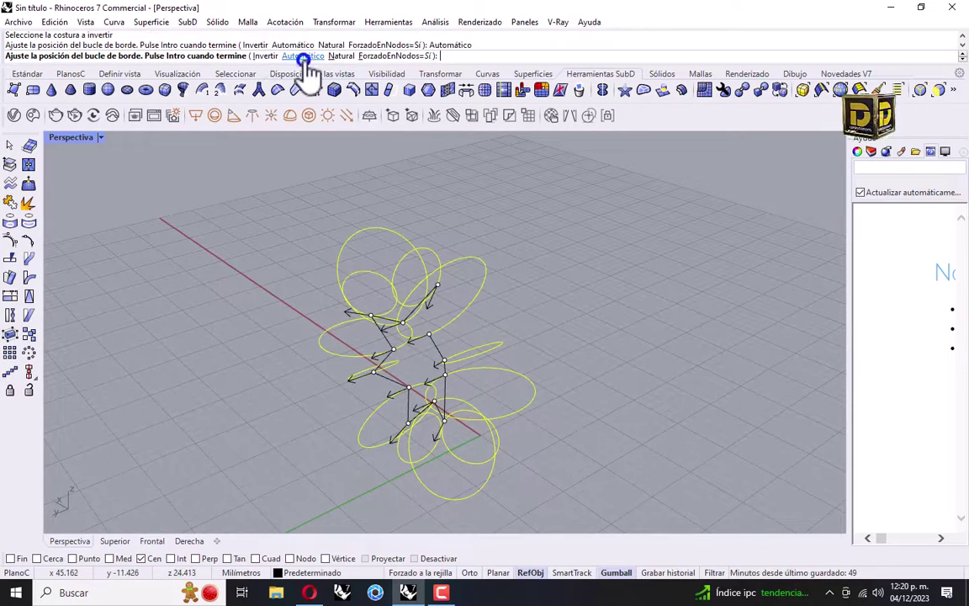
Reverse the seam directions of three separate circles in the ring using the Invertir option.
{"action": "left_click", "coordinate": [265, 55]}
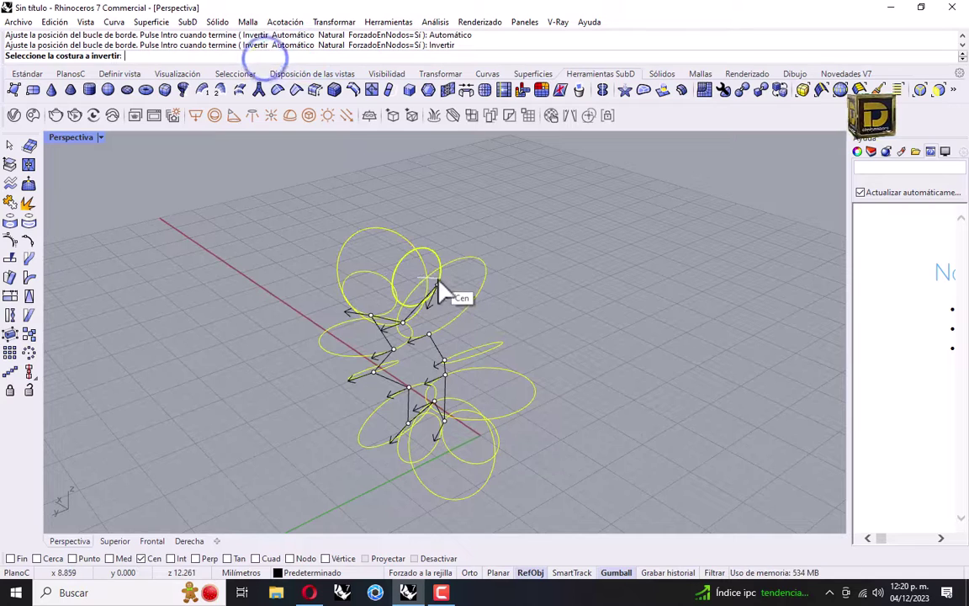
{"action": "left_click", "coordinate": [438, 282]}
{"action": "left_click", "coordinate": [266, 55]}
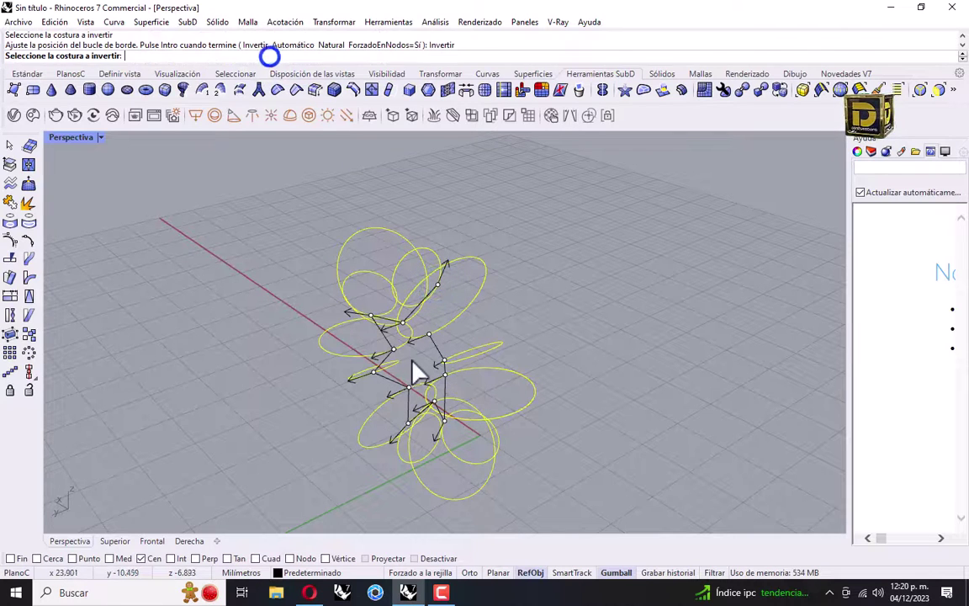
{"action": "left_click", "coordinate": [431, 404]}
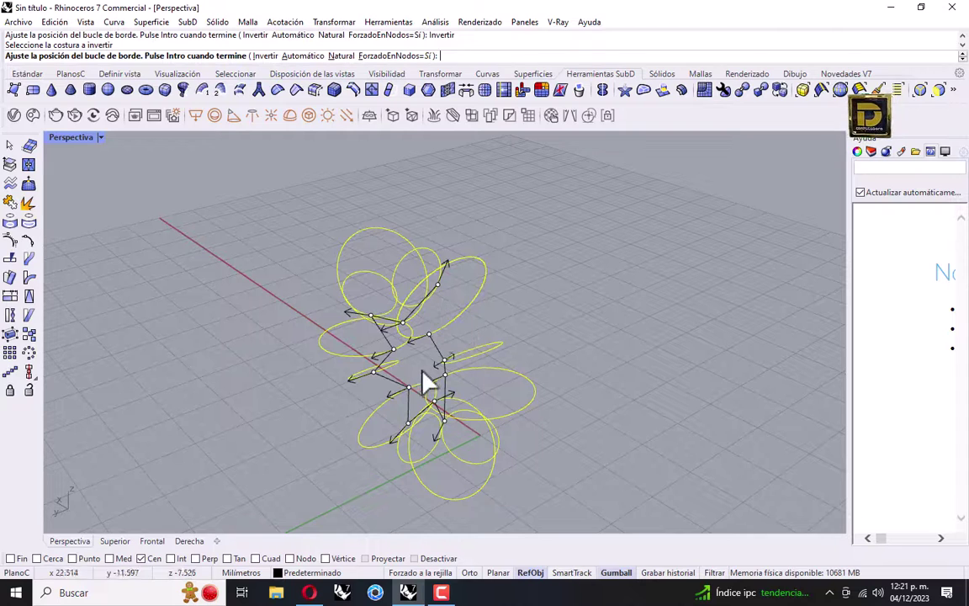
{"action": "left_click", "coordinate": [257, 55]}
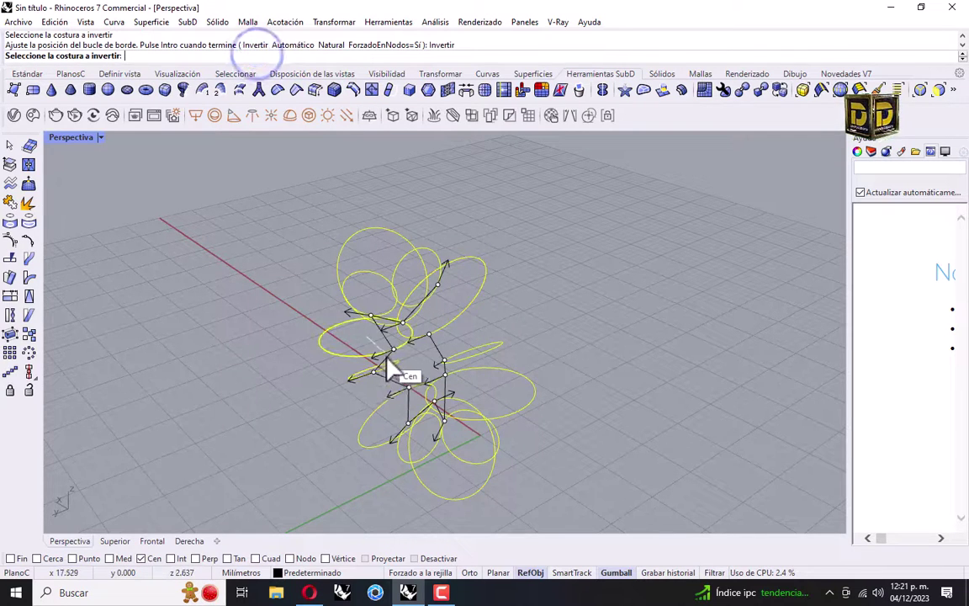
{"action": "left_click", "coordinate": [391, 350]}
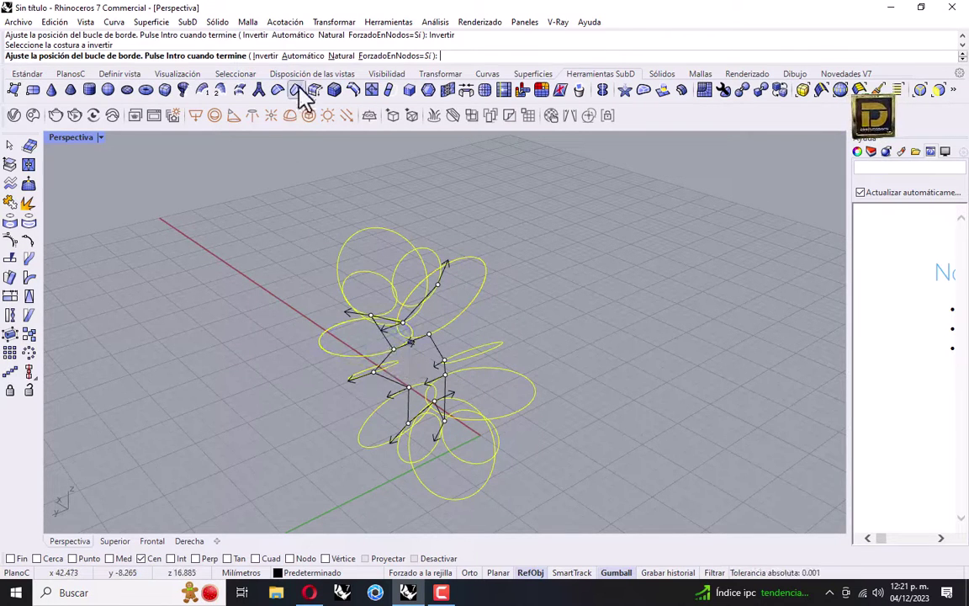
Realign the reversed seams with the Automático option and check the arrows from the other side of the ring.
{"action": "left_click", "coordinate": [303, 56]}
{"action": "right_click_drag", "start_coordinate": [552, 331], "coordinate": [474, 334]}
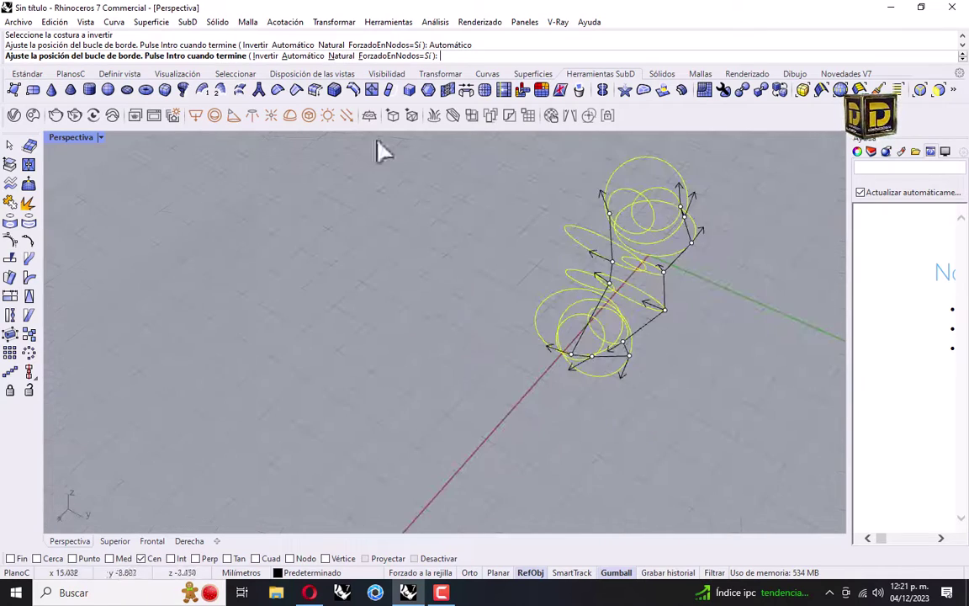
{"action": "right_click_drag", "start_coordinate": [380, 150], "coordinate": [396, 125]}
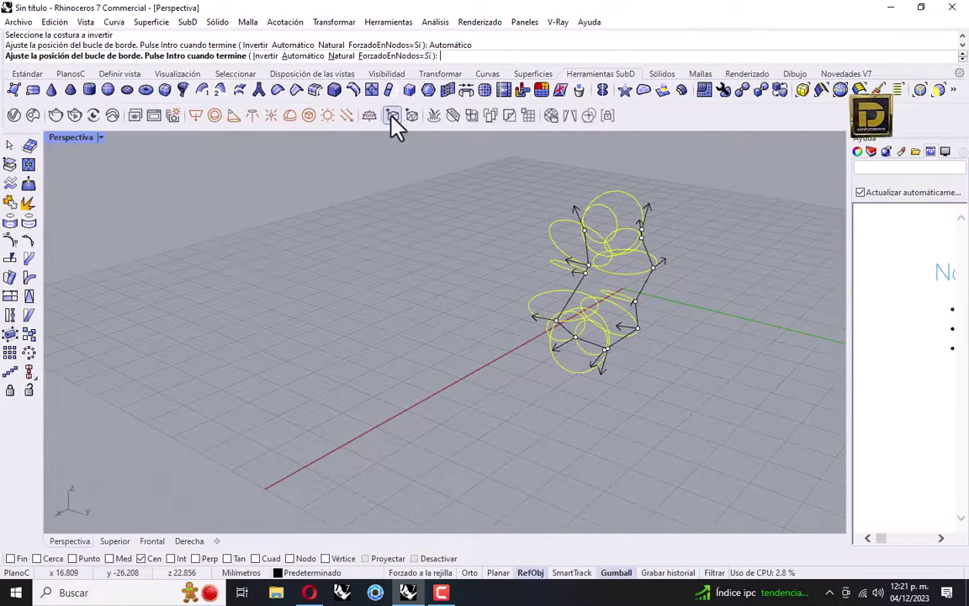
Set the circle seams to their Natural positions and realign them with Automático.
{"action": "left_click", "coordinate": [341, 55]}
{"action": "right_click_drag", "start_coordinate": [472, 219], "coordinate": [436, 268]}
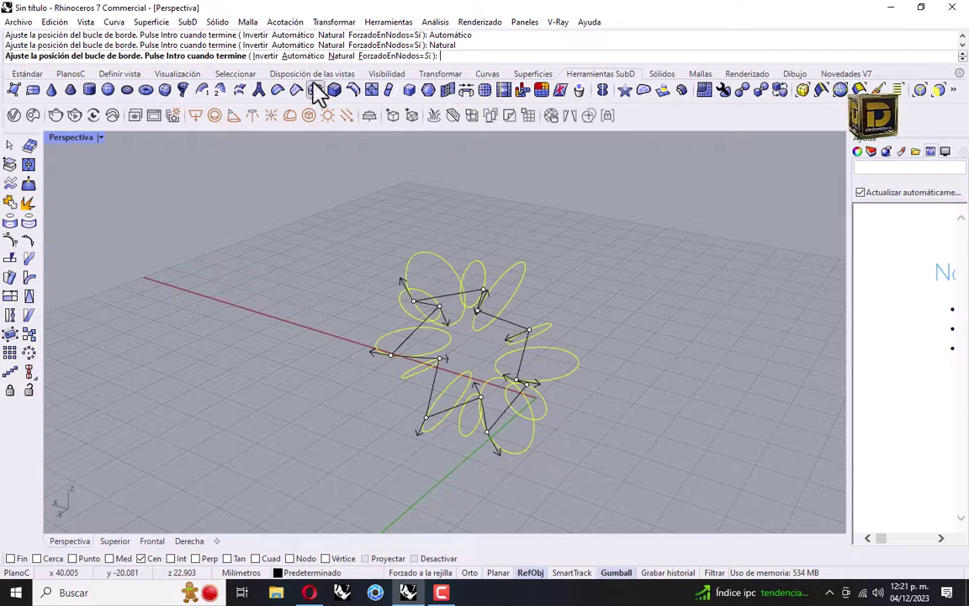
{"action": "left_click", "coordinate": [303, 56]}
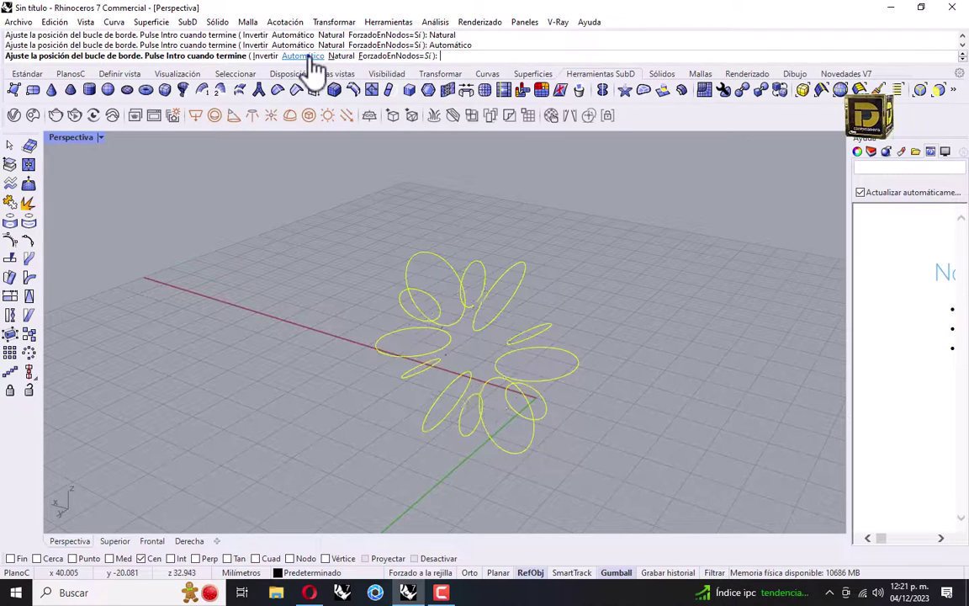
Set the circle seams to their Natural positions and confirm them to preview the SubD loft.
{"action": "right_click_drag", "start_coordinate": [522, 201], "coordinate": [504, 225]}
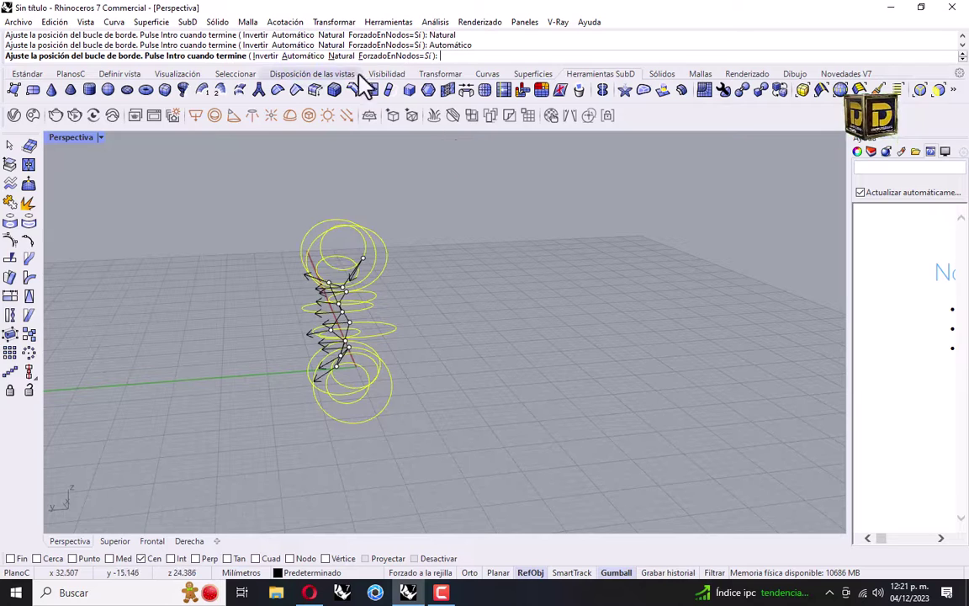
{"action": "left_click", "coordinate": [341, 55]}
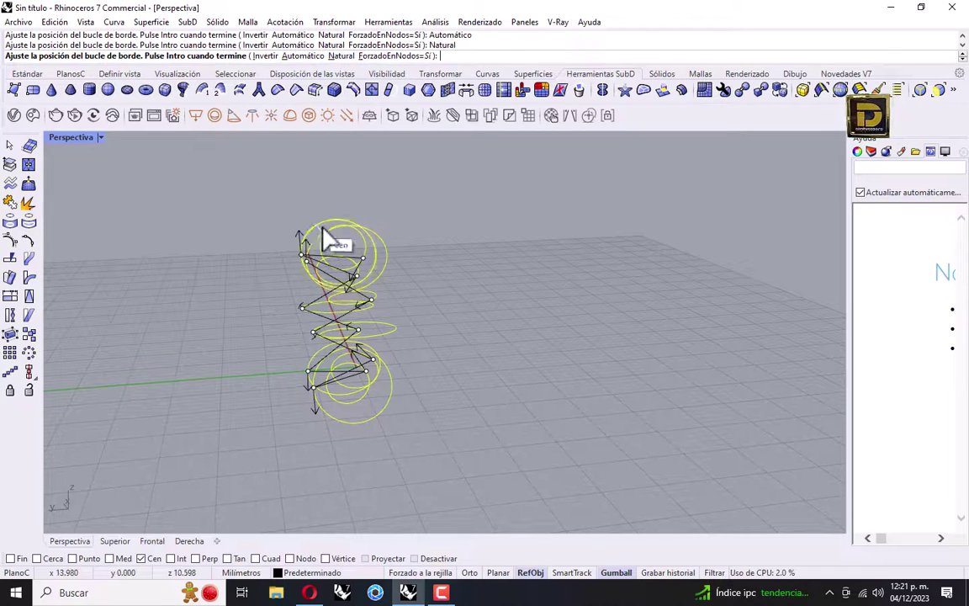
{"action": "right_click_drag", "start_coordinate": [329, 238], "coordinate": [446, 226]}
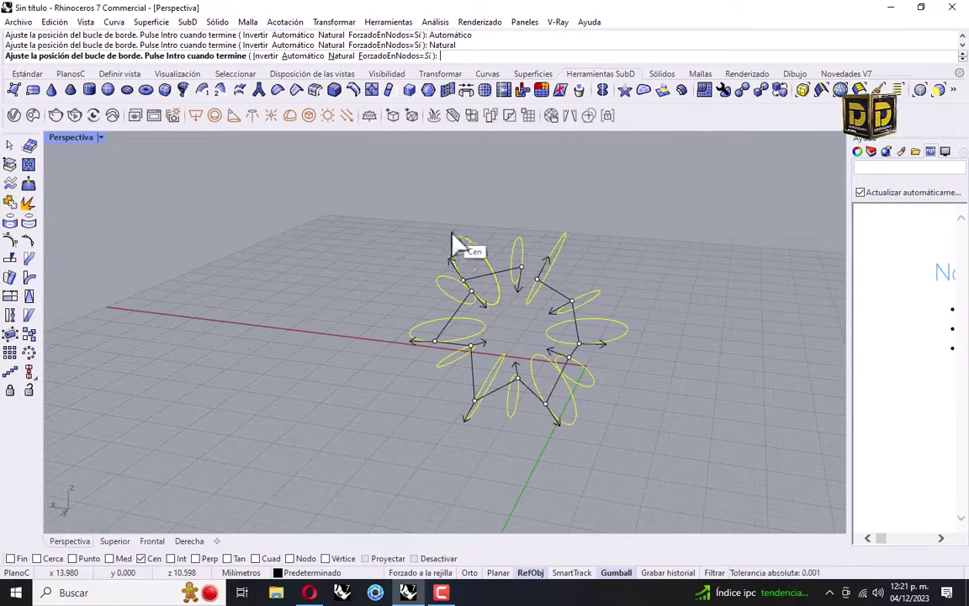
{"action": "left_click", "coordinate": [340, 55]}
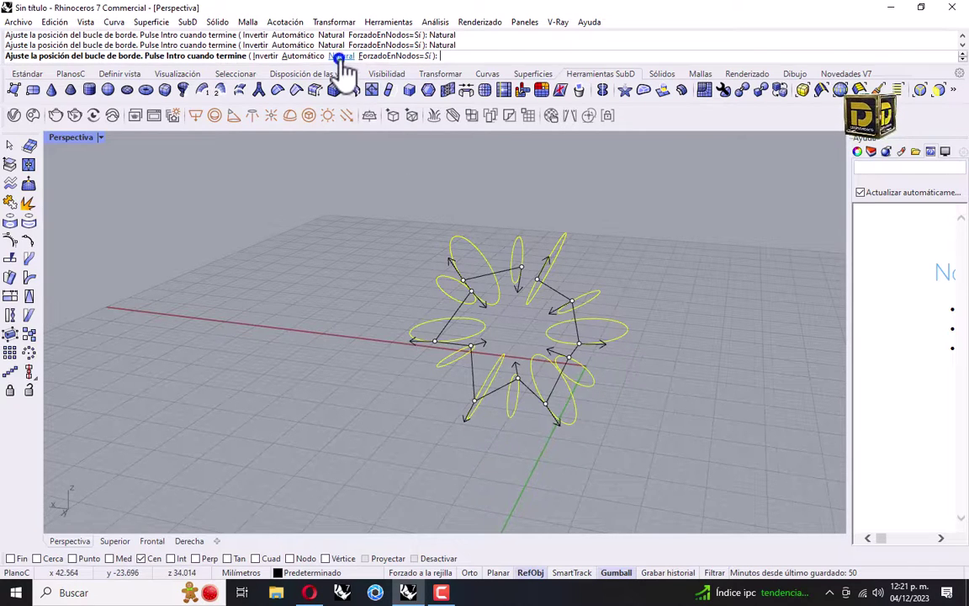
{"action": "key", "text": "Return"}
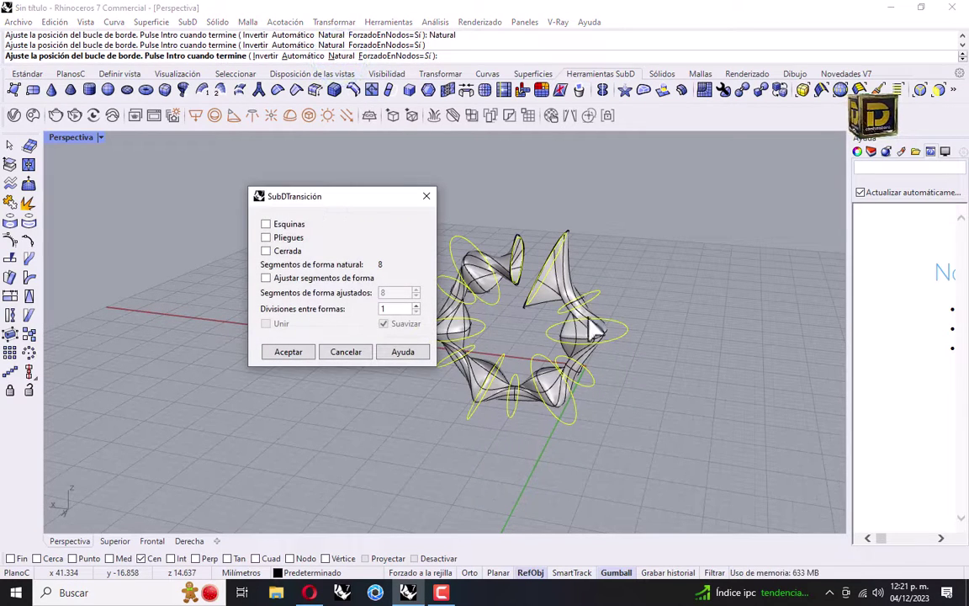
Create the natural-seam SubD loft with one division between shapes and move it beside the ring of circles.
{"action": "right_click_drag", "start_coordinate": [590, 327], "coordinate": [640, 325]}
{"action": "scroll", "coordinate": [575, 310], "scroll_direction": "up", "scroll_amount": 5}
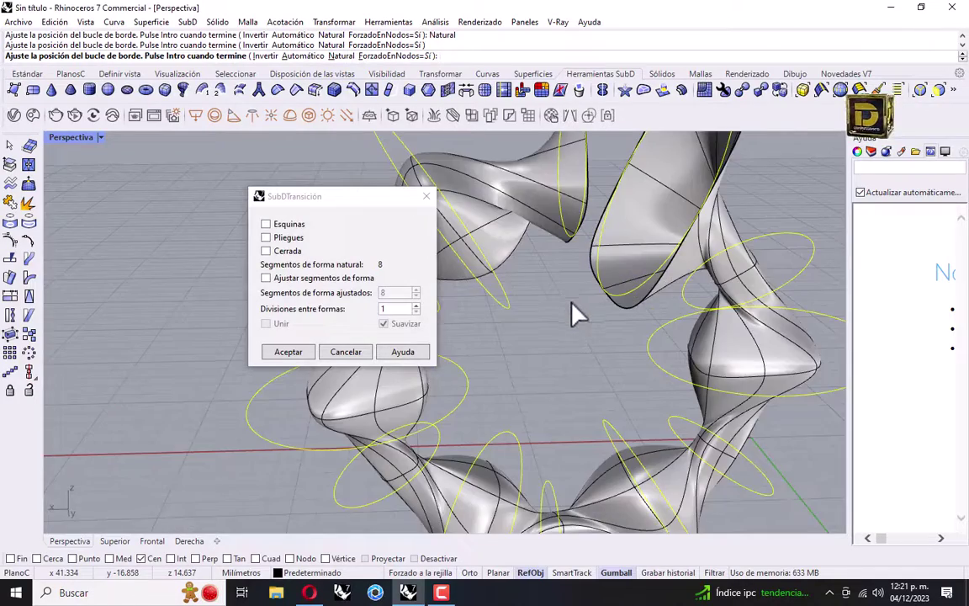
{"action": "left_click", "coordinate": [288, 352]}
{"action": "scroll", "coordinate": [281, 320], "scroll_direction": "down", "scroll_amount": 6}
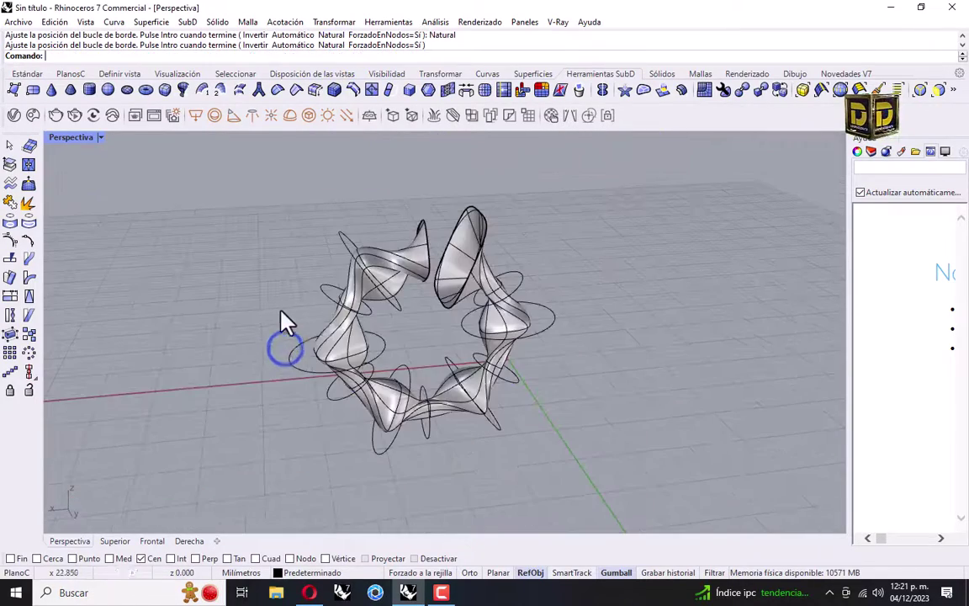
{"action": "left_click", "coordinate": [394, 299]}
{"action": "left_click_drag", "start_coordinate": [394, 299], "coordinate": [666, 295]}
Start another SubD loft and select all the circles in consecutive order around the ring.
{"action": "right_click", "coordinate": [166, 290]}
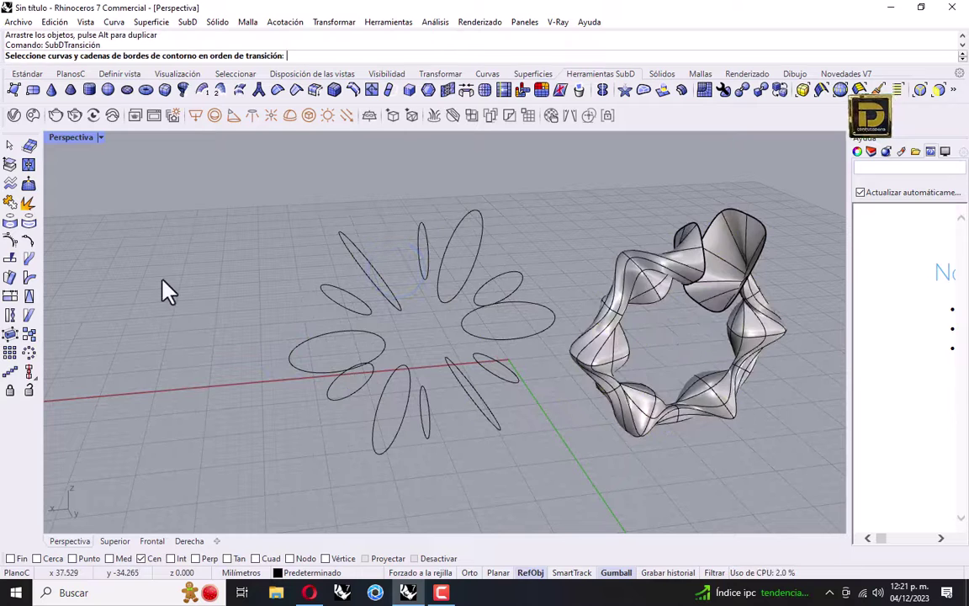
{"action": "left_click", "coordinate": [424, 252]}
{"action": "left_click", "coordinate": [369, 262]}
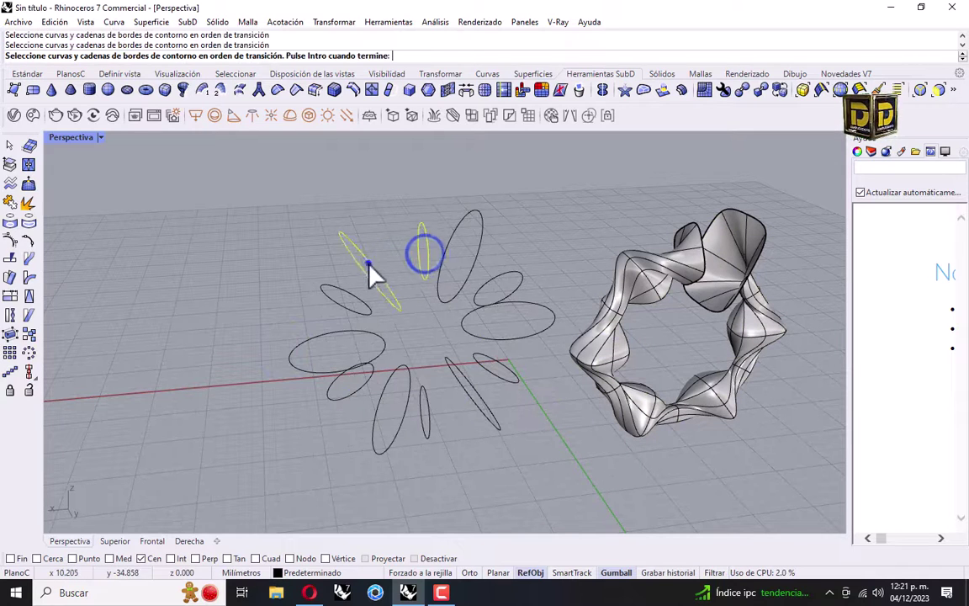
{"action": "left_click", "coordinate": [342, 289]}
{"action": "left_click", "coordinate": [329, 333]}
{"action": "left_click", "coordinate": [329, 391]}
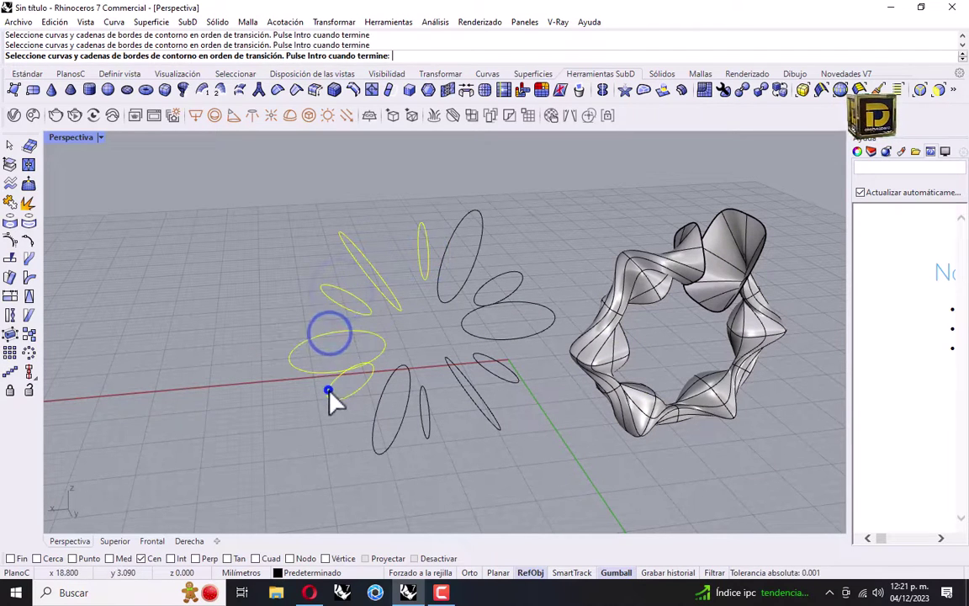
{"action": "left_click", "coordinate": [378, 433]}
{"action": "left_click", "coordinate": [398, 435]}
{"action": "left_click", "coordinate": [423, 427]}
{"action": "left_click", "coordinate": [492, 422]}
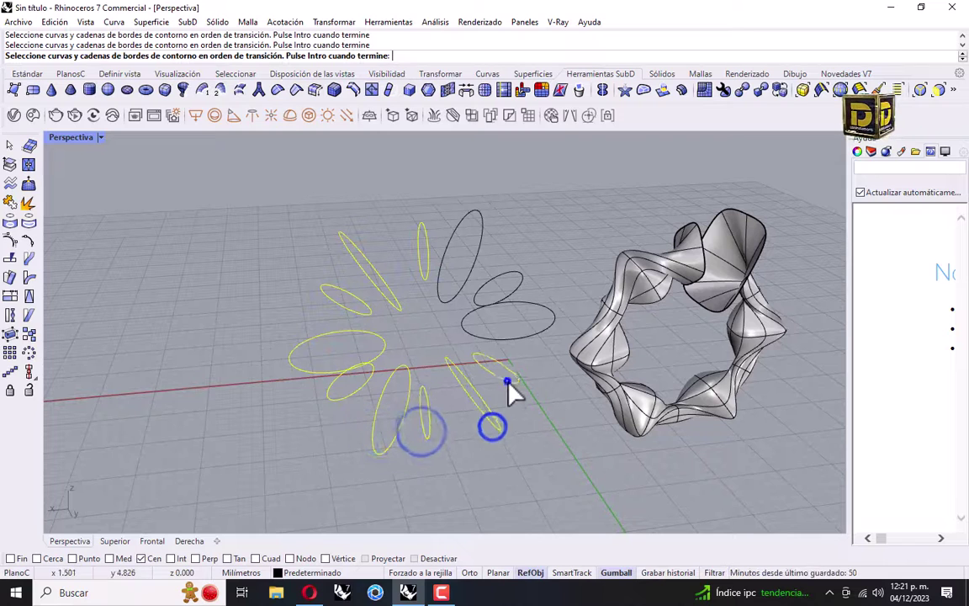
{"action": "left_click", "coordinate": [507, 380]}
{"action": "left_click", "coordinate": [516, 336]}
{"action": "left_click", "coordinate": [515, 295]}
{"action": "left_click", "coordinate": [471, 270]}
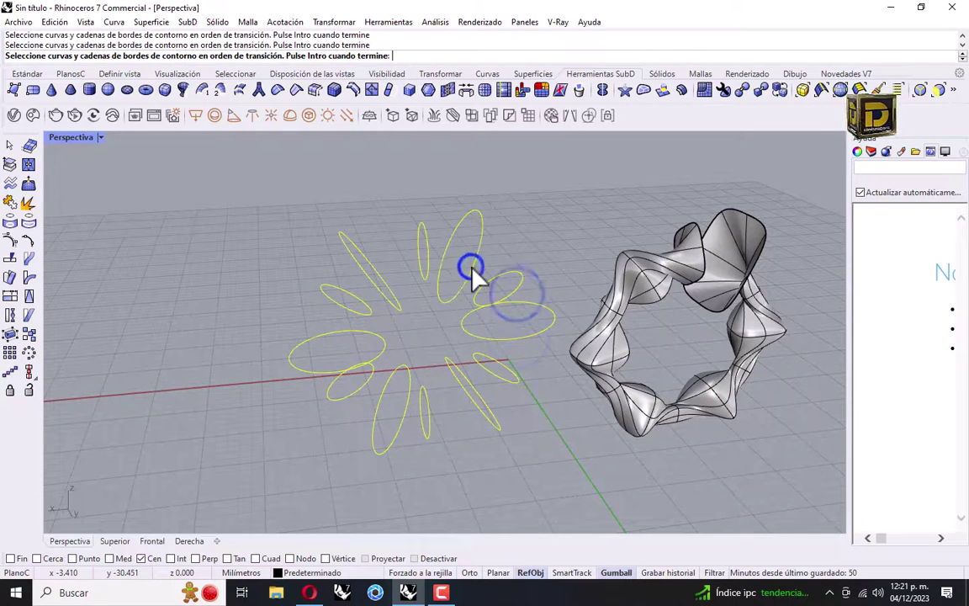
Align the circle seams with the Automático option and create the open SubD loft.
{"action": "key", "text": "Return"}
{"action": "right_click_drag", "start_coordinate": [454, 199], "coordinate": [435, 216]}
{"action": "left_click", "coordinate": [300, 56]}
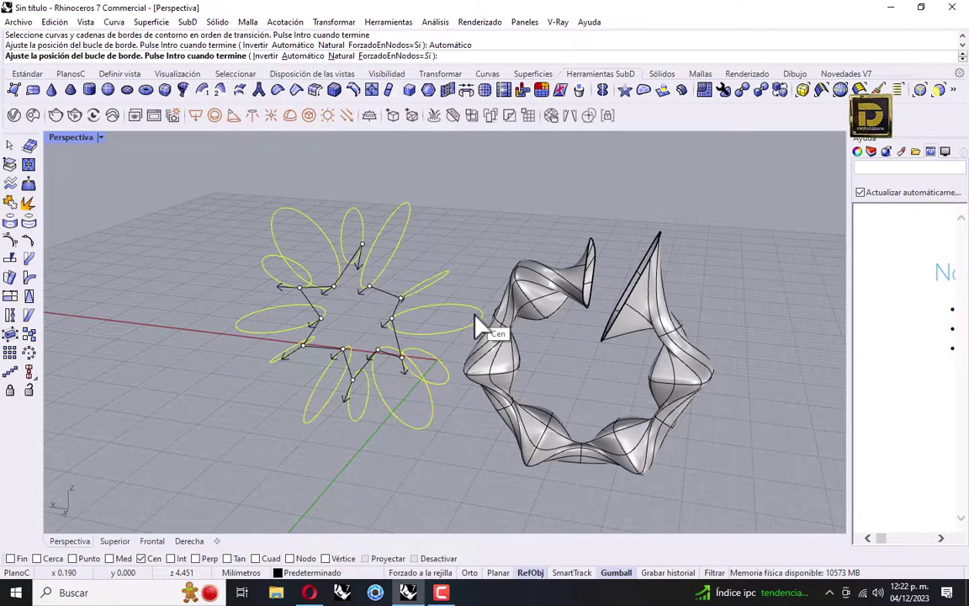
{"action": "key", "text": "Return"}
{"action": "left_click", "coordinate": [290, 350]}
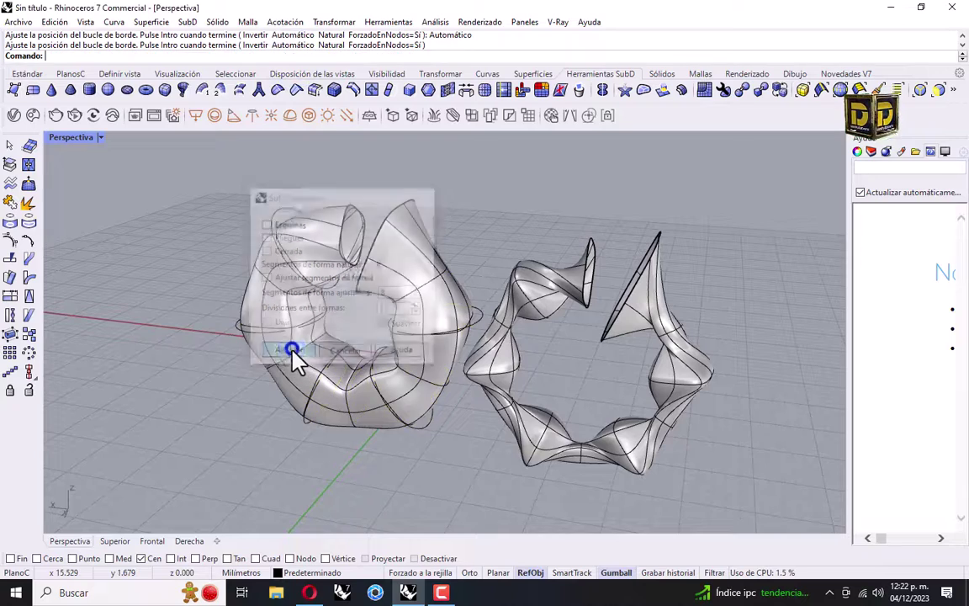
Move the automatic-seam loft off the circles and compare its shape with the natural-seam loft.
{"action": "scroll", "coordinate": [402, 264], "scroll_direction": "up", "scroll_amount": 3}
{"action": "scroll", "coordinate": [401, 254], "scroll_direction": "down", "scroll_amount": 5}
{"action": "scroll", "coordinate": [420, 275], "scroll_direction": "up", "scroll_amount": 3}
{"action": "scroll", "coordinate": [418, 276], "scroll_direction": "down", "scroll_amount": 1}
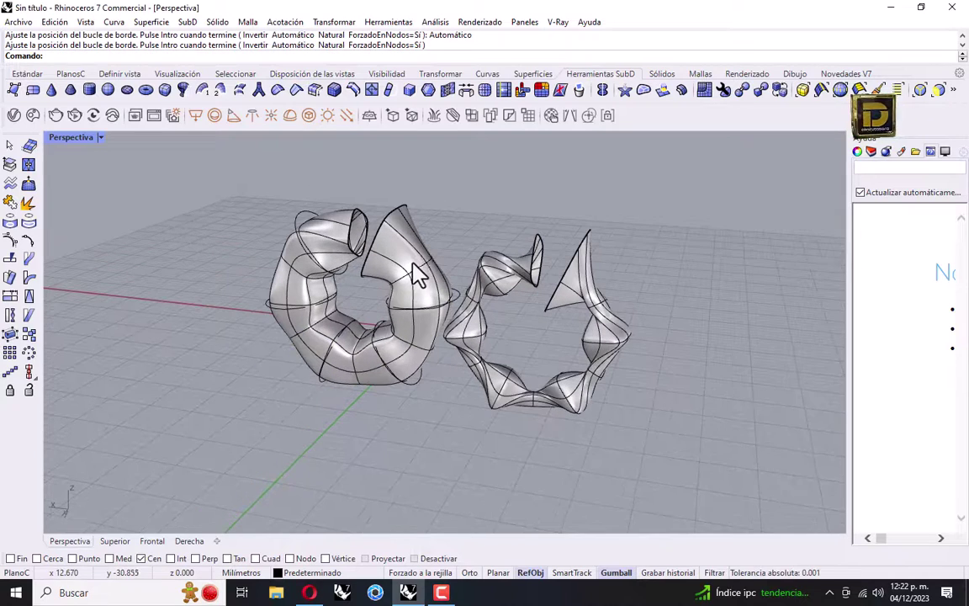
{"action": "left_click", "coordinate": [418, 276]}
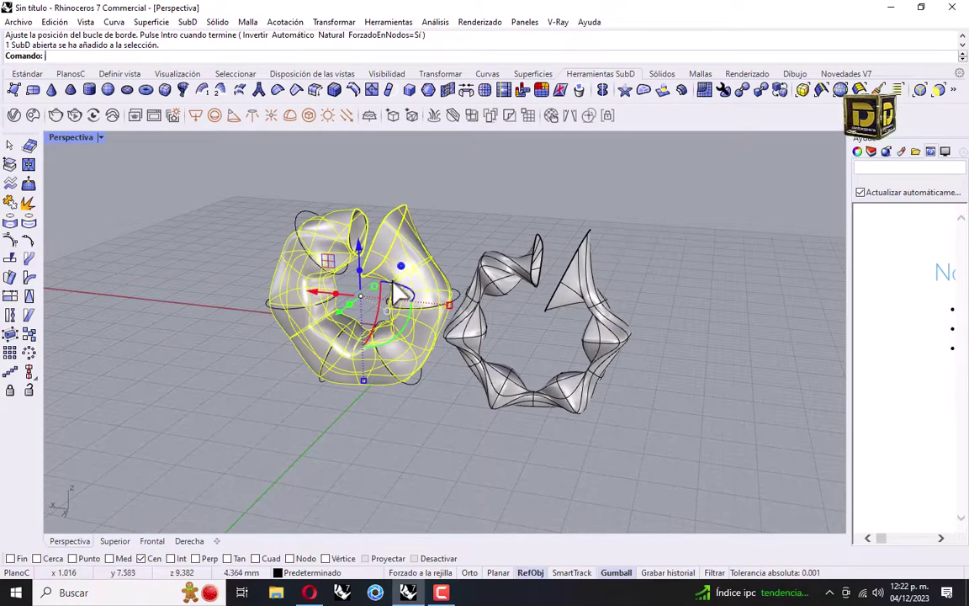
{"action": "left_click_drag", "start_coordinate": [402, 291], "coordinate": [291, 364]}
{"action": "right_click_drag", "start_coordinate": [392, 279], "coordinate": [387, 254]}
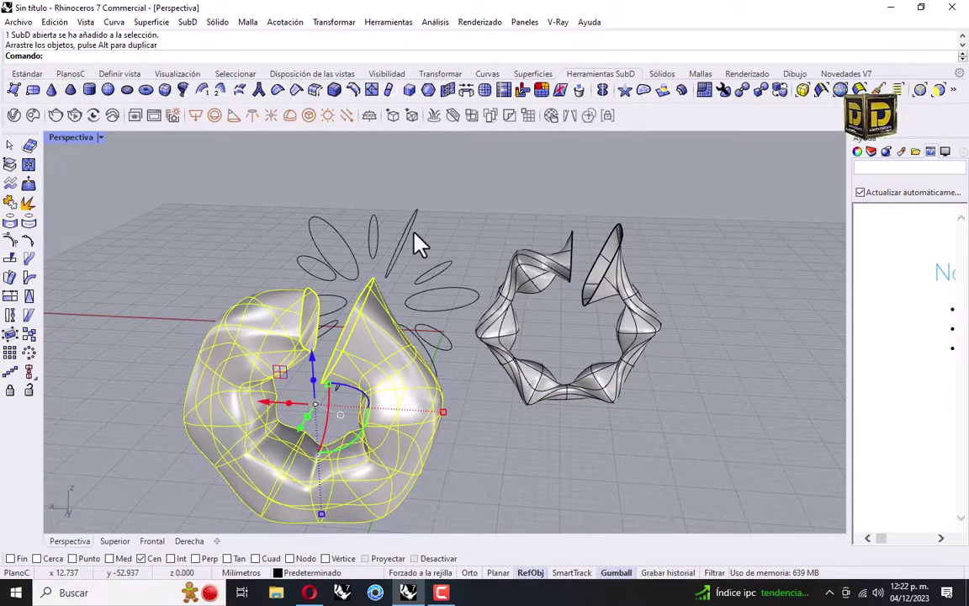
{"action": "key", "text": "Escape"}
{"action": "right_click_drag", "start_coordinate": [506, 346], "coordinate": [513, 363]}
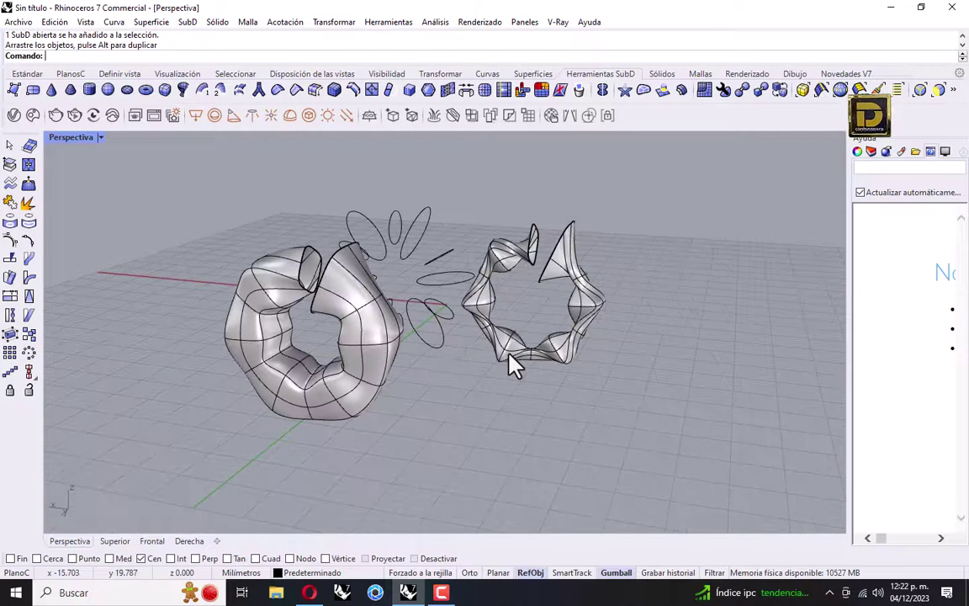
Undo the last loft move and delete both SubD lofts, keeping only the circles.
{"action": "left_click", "coordinate": [352, 327]}
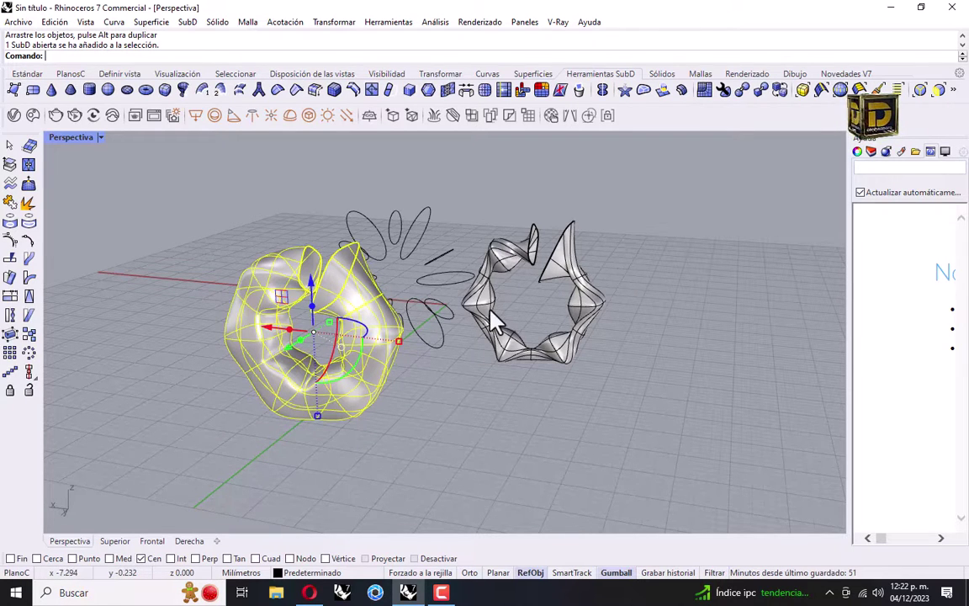
{"action": "key", "text": "ctrl+z"}
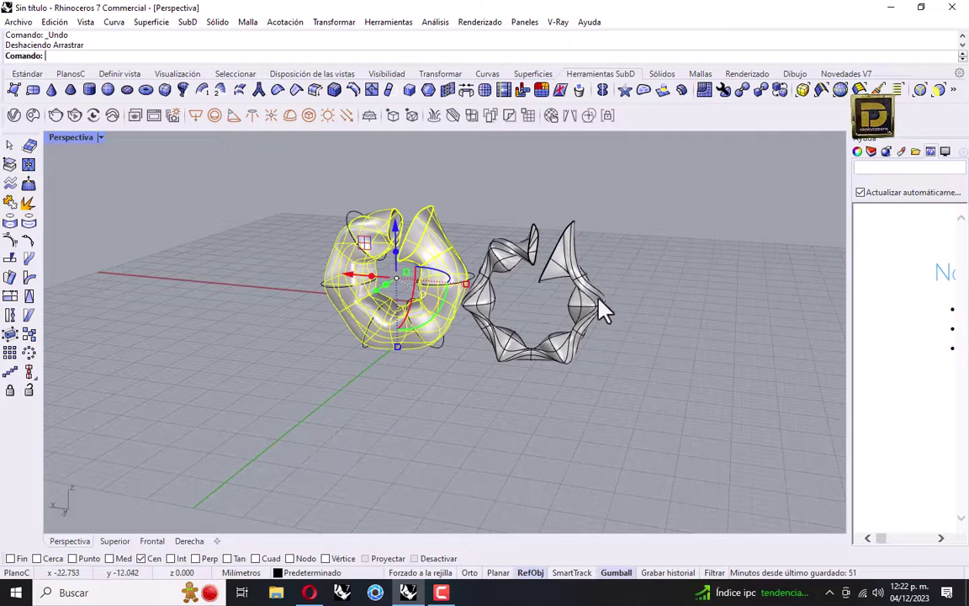
{"action": "key", "text": "Delete"}
{"action": "left_click", "coordinate": [567, 262]}
{"action": "key", "text": "Delete"}
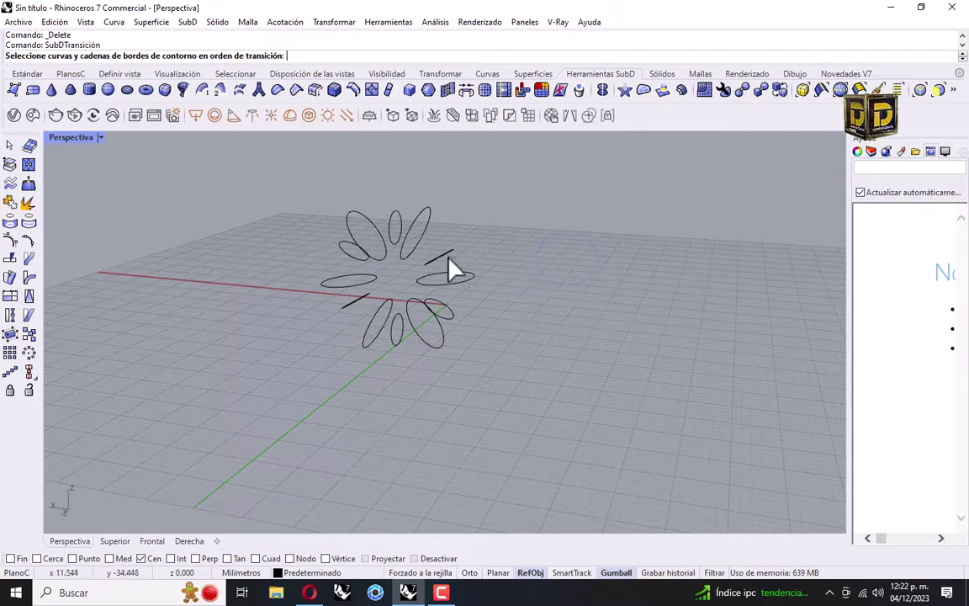
{"action": "left_click", "coordinate": [449, 257]}
{"action": "left_click", "coordinate": [421, 225]}
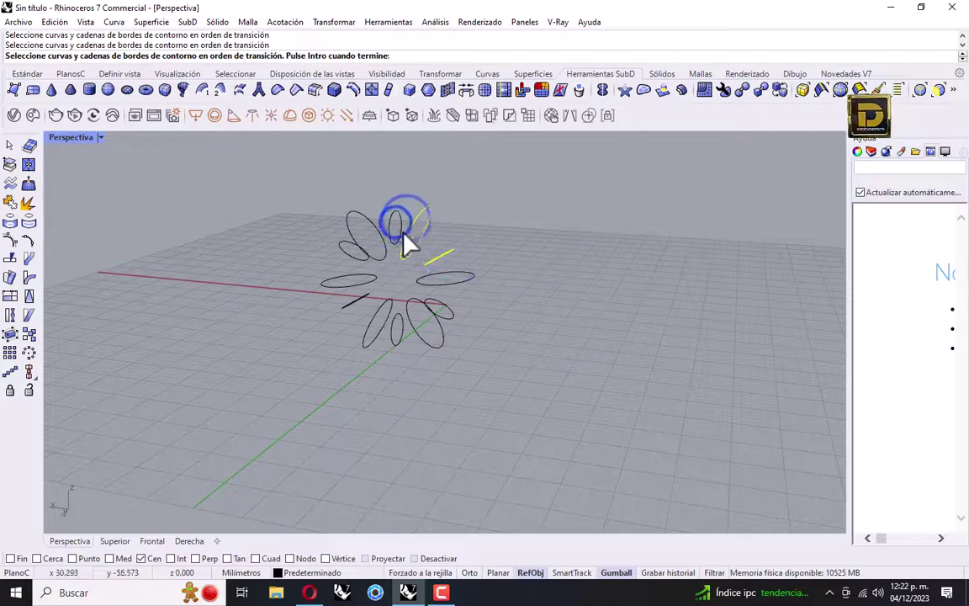
{"action": "key", "text": "Escape"}
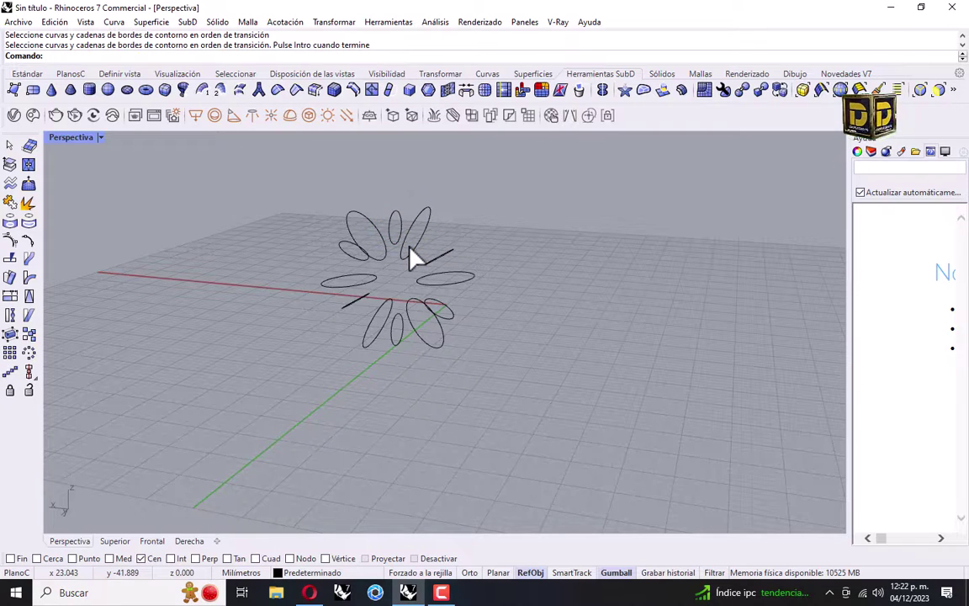
Look up the loft commands by name and run _SubDLoft.
{"action": "type", "text": "_L"}
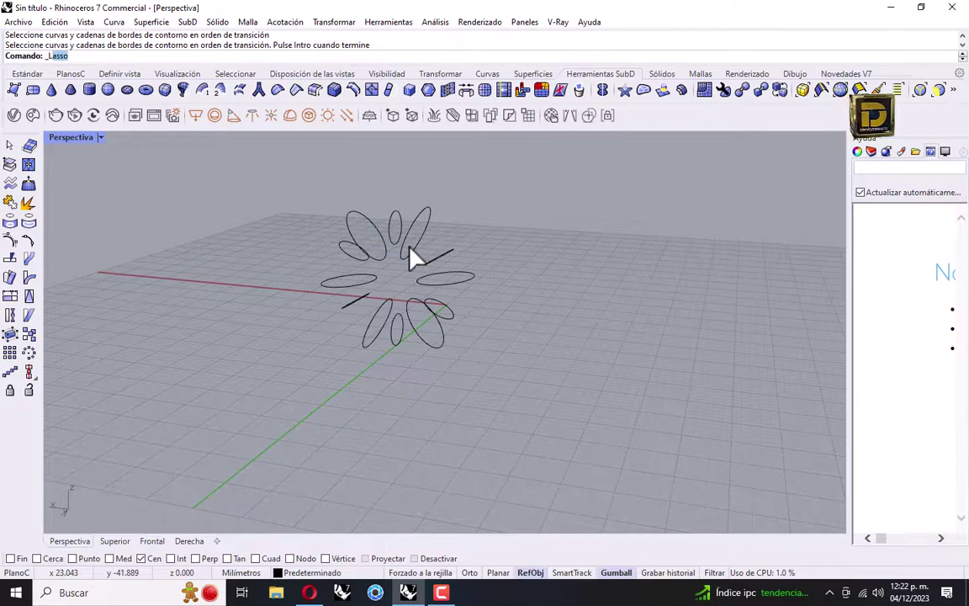
{"action": "type", "text": "ogy"}
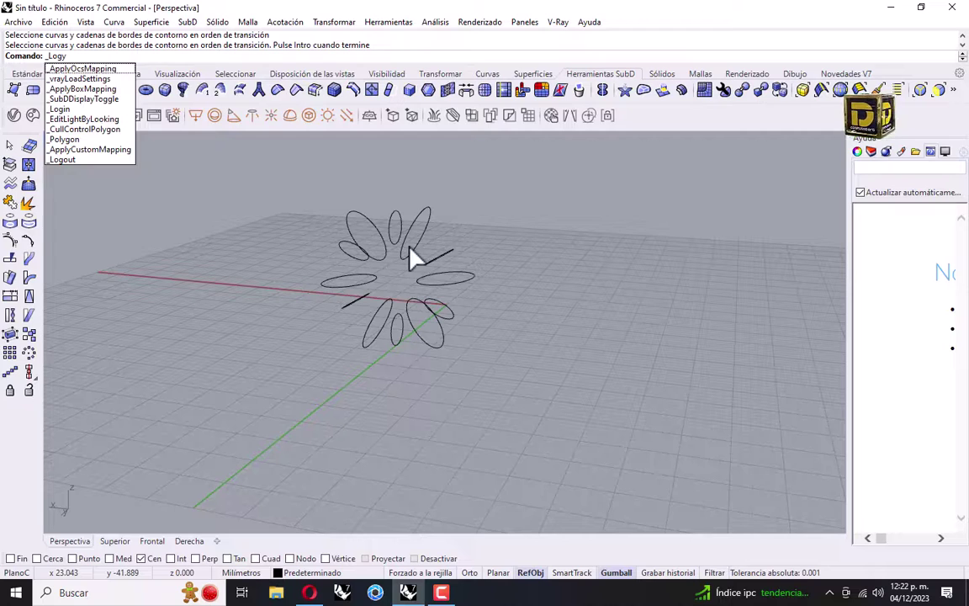
{"action": "key", "text": "BackSpace"}
{"action": "key", "text": "BackSpace"}
{"action": "type", "text": "f"}
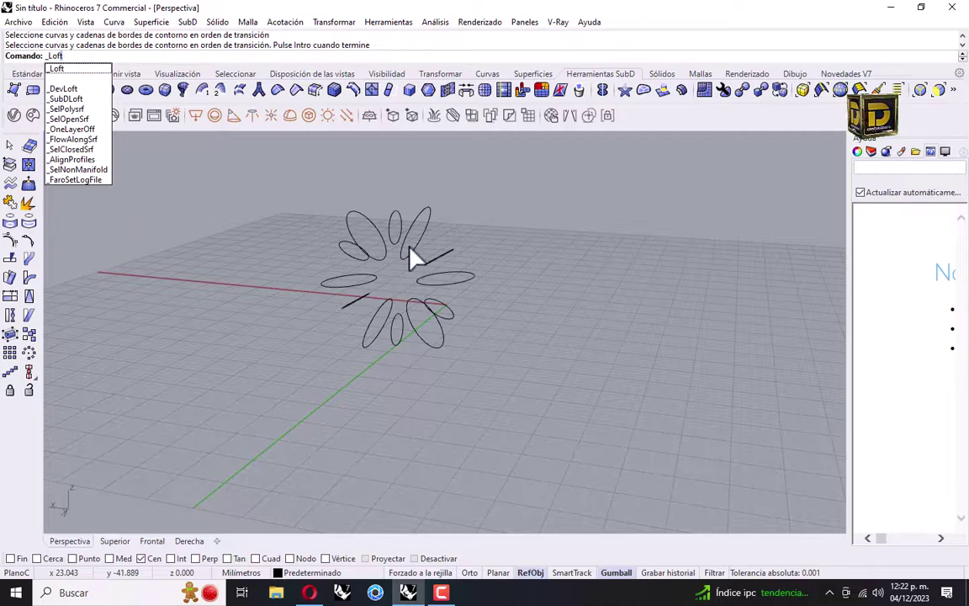
{"action": "type", "text": "t"}
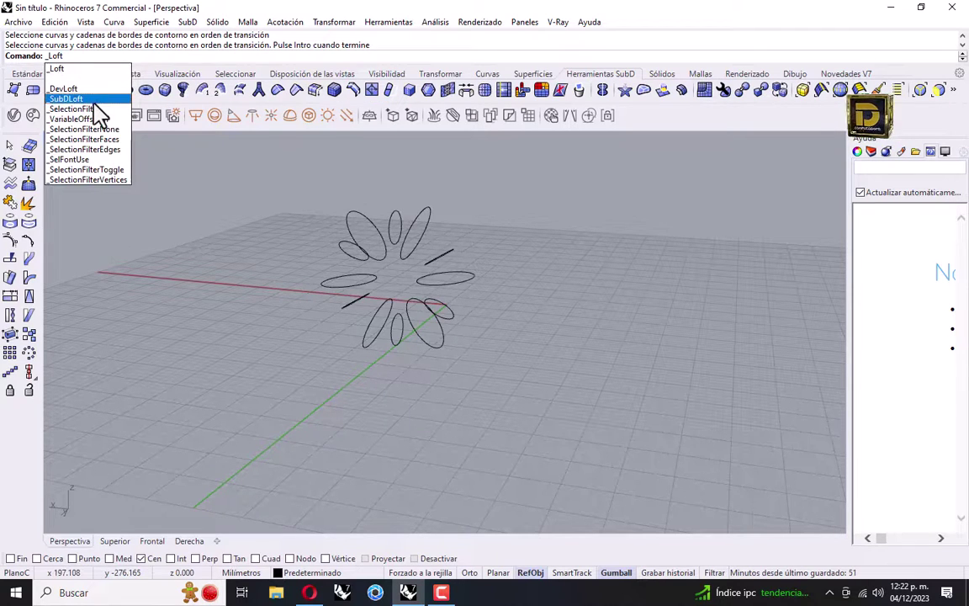
{"action": "left_click", "coordinate": [91, 99]}
Select all the circles in consecutive order around the ring and accept their seam positions for the SubD loft.
{"action": "left_click", "coordinate": [393, 226]}
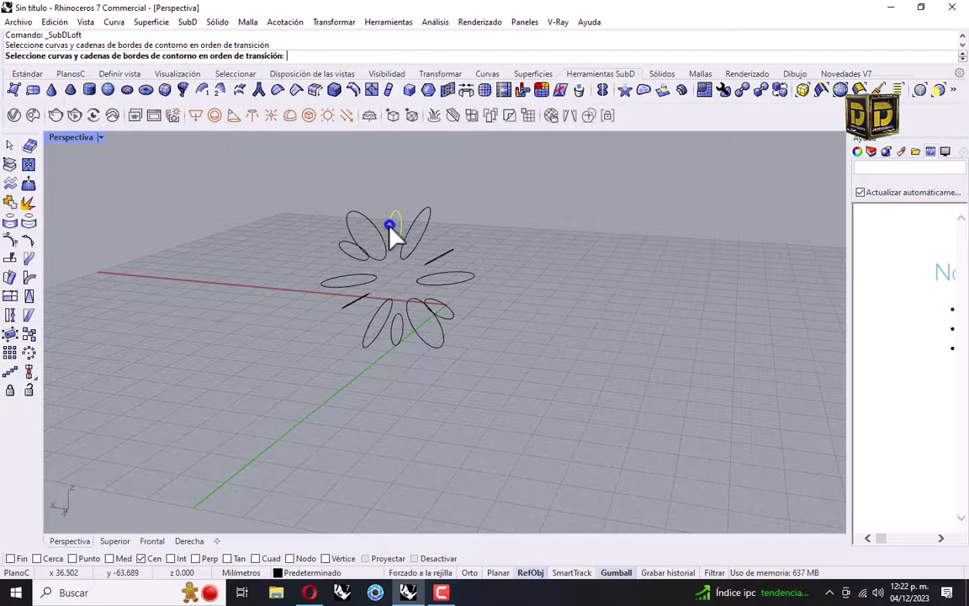
{"action": "left_click", "coordinate": [367, 237]}
{"action": "left_click", "coordinate": [345, 281]}
{"action": "left_click", "coordinate": [342, 306]}
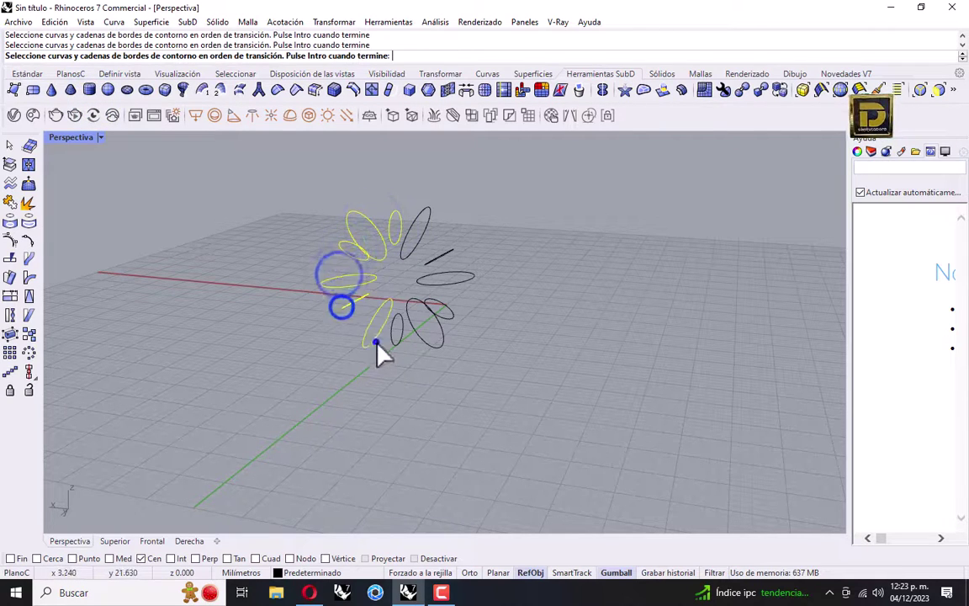
{"action": "left_click", "coordinate": [377, 340]}
{"action": "left_click", "coordinate": [412, 340]}
{"action": "left_click", "coordinate": [444, 322]}
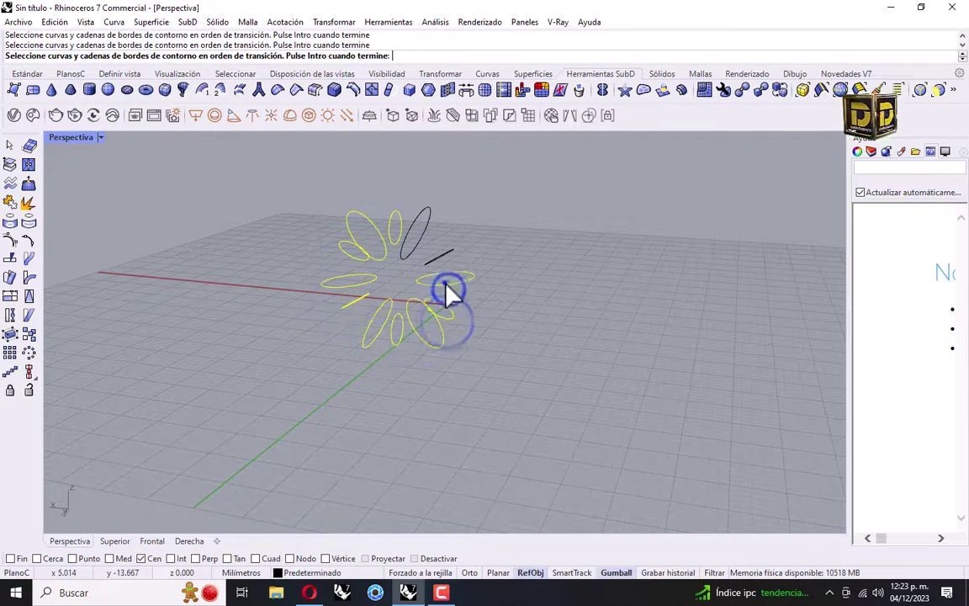
{"action": "left_click", "coordinate": [444, 277]}
{"action": "left_click", "coordinate": [427, 254]}
{"action": "left_click", "coordinate": [418, 234]}
{"action": "key", "text": "Return"}
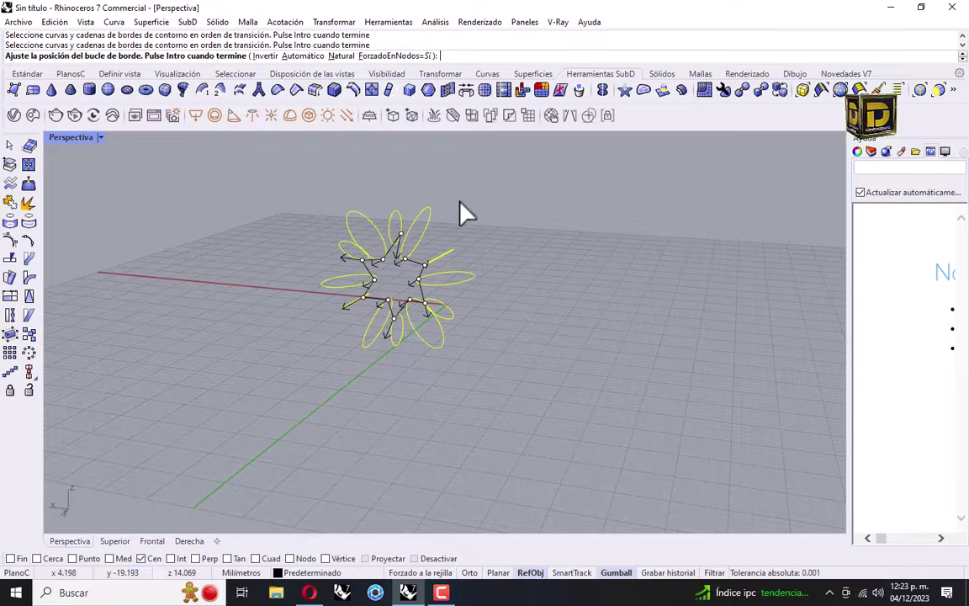
{"action": "key", "text": "Return"}
Compare the loft preview with the Cerrada option on and off, leaving Cerrada enabled to close the ring.
{"action": "left_click_drag", "start_coordinate": [359, 209], "coordinate": [627, 194]}
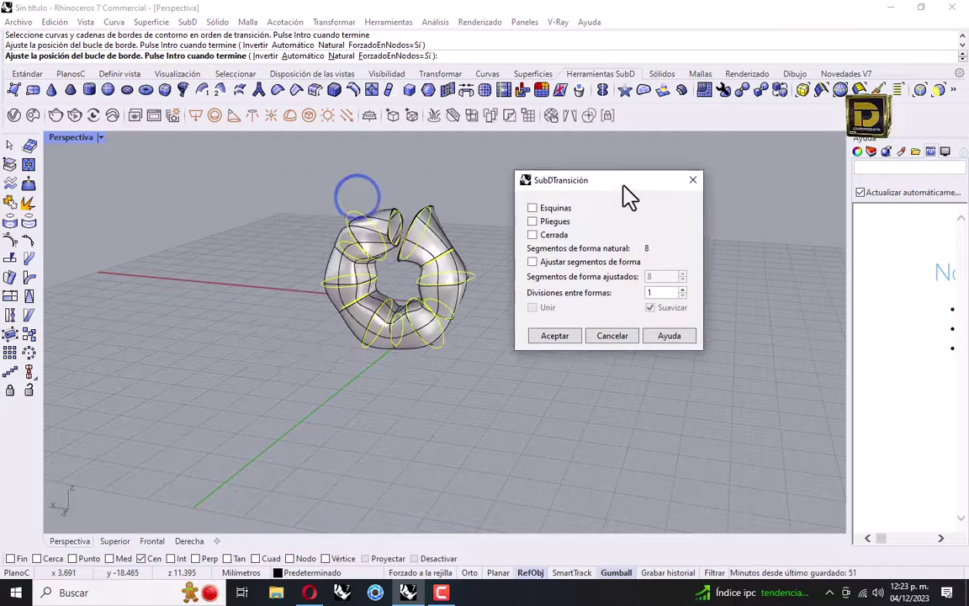
{"action": "right_click_drag", "start_coordinate": [380, 270], "coordinate": [405, 276]}
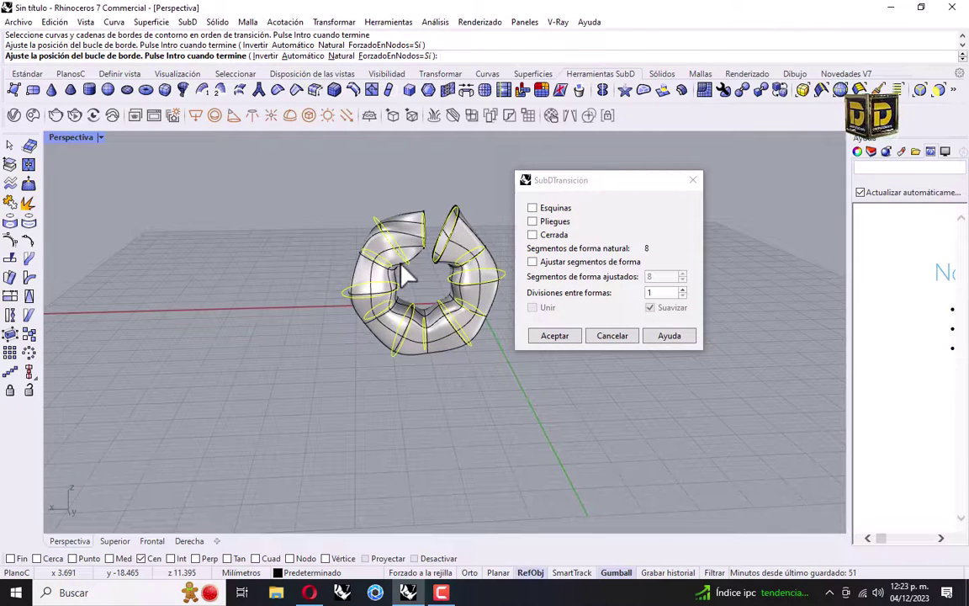
{"action": "left_click", "coordinate": [537, 235]}
{"action": "left_click", "coordinate": [533, 235]}
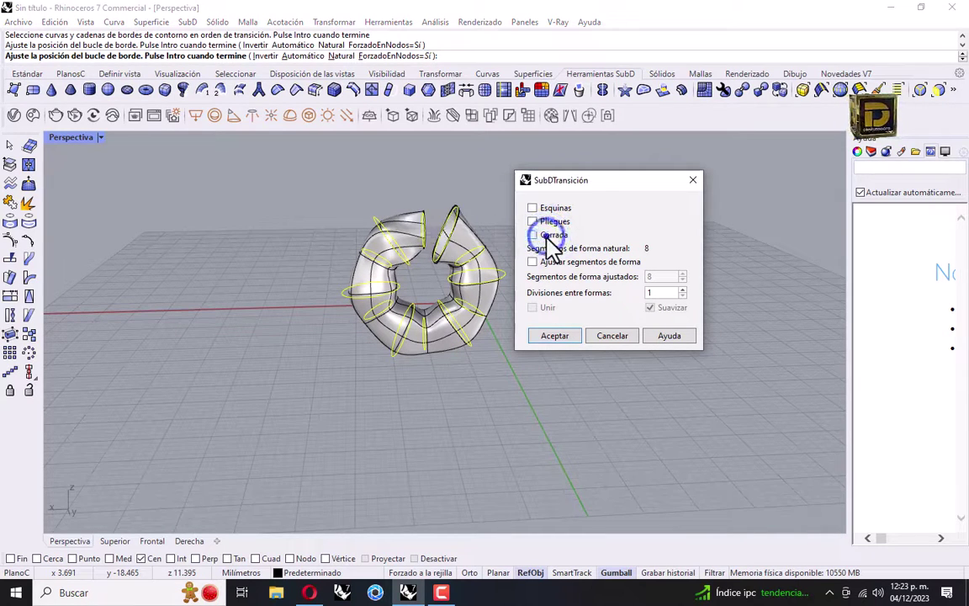
{"action": "left_click", "coordinate": [533, 235]}
{"action": "right_click_drag", "start_coordinate": [449, 242], "coordinate": [350, 217]}
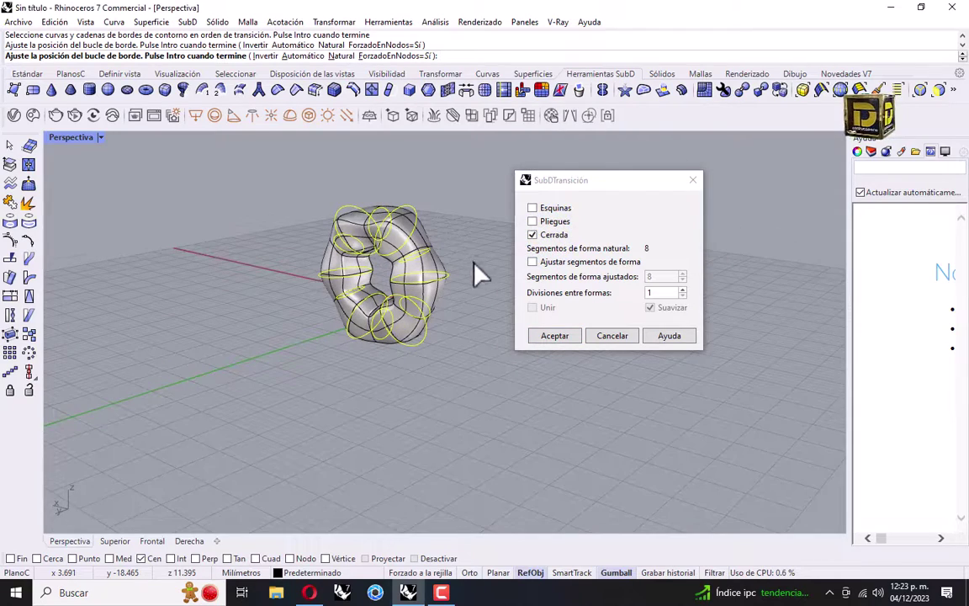
Examine the closed SubD loft preview around the ring from several sides and zoom levels.
{"action": "right_click_drag", "start_coordinate": [479, 274], "coordinate": [336, 287]}
{"action": "scroll", "coordinate": [432, 225], "scroll_direction": "up", "scroll_amount": 5}
{"action": "right_click_drag", "start_coordinate": [432, 225], "coordinate": [437, 253]}
{"action": "scroll", "coordinate": [457, 244], "scroll_direction": "down", "scroll_amount": 6}
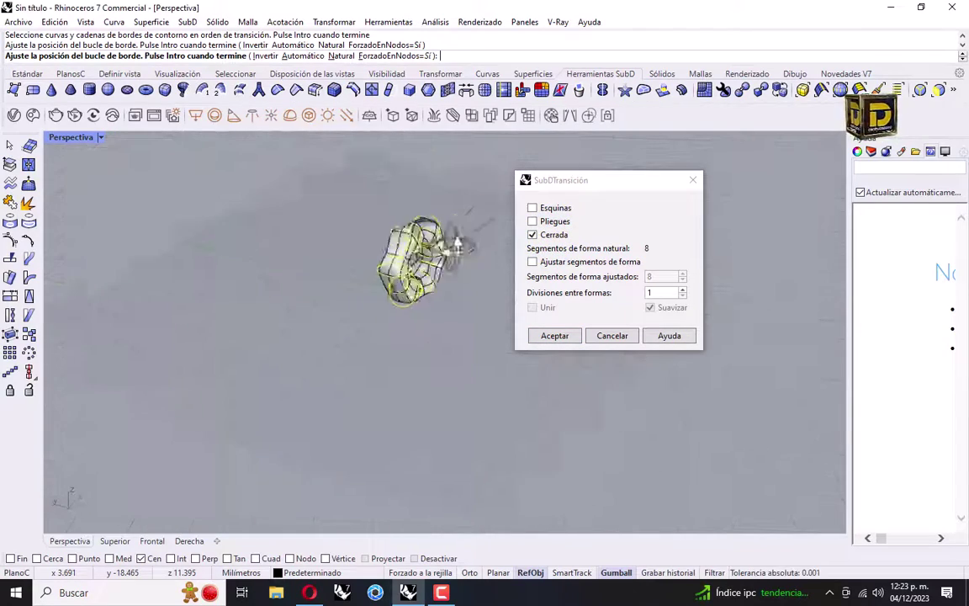
{"action": "scroll", "coordinate": [455, 245], "scroll_direction": "up", "scroll_amount": 5}
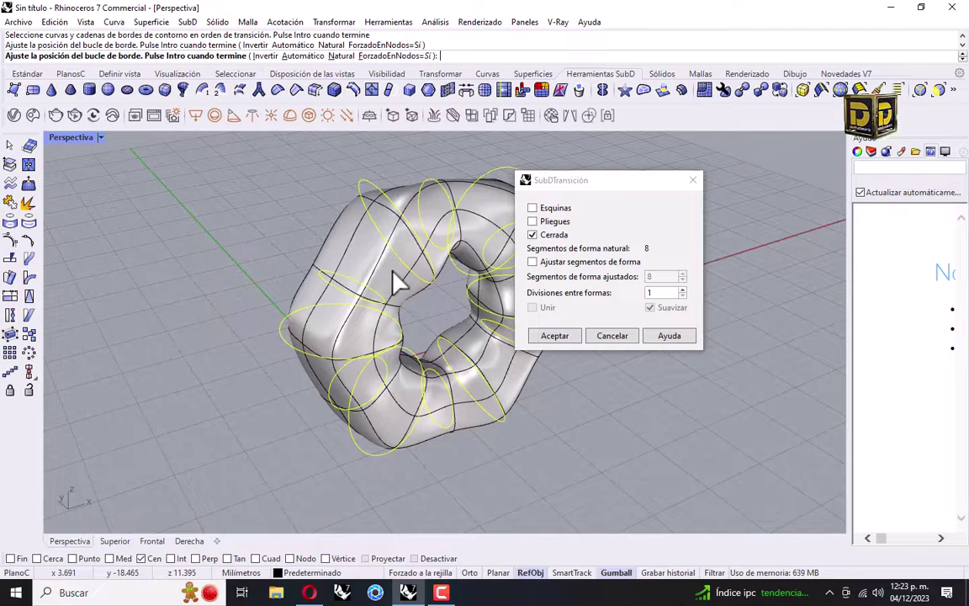
{"action": "scroll", "coordinate": [392, 275], "scroll_direction": "down", "scroll_amount": 2}
{"action": "mouse_move", "coordinate": [392, 275]}
{"action": "right_mouse_down"}
{"action": "mouse_move", "coordinate": [280, 260]}
{"action": "mouse_move", "coordinate": [455, 276]}
{"action": "mouse_move", "coordinate": [406, 275]}
{"action": "right_mouse_up"}
{"action": "scroll", "coordinate": [407, 275], "scroll_direction": "up", "scroll_amount": 2}
{"action": "scroll", "coordinate": [448, 260], "scroll_direction": "up", "scroll_amount": 1}
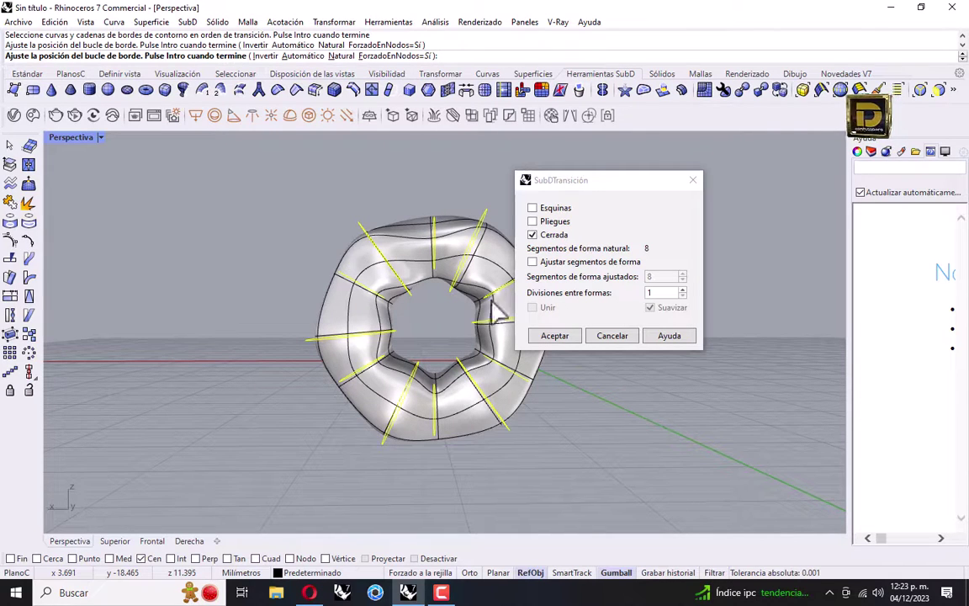
Enable Ajustar segmentos de forma, with 10 divisions between shapes and 25 adjusted shape segments.
{"action": "left_click", "coordinate": [568, 266]}
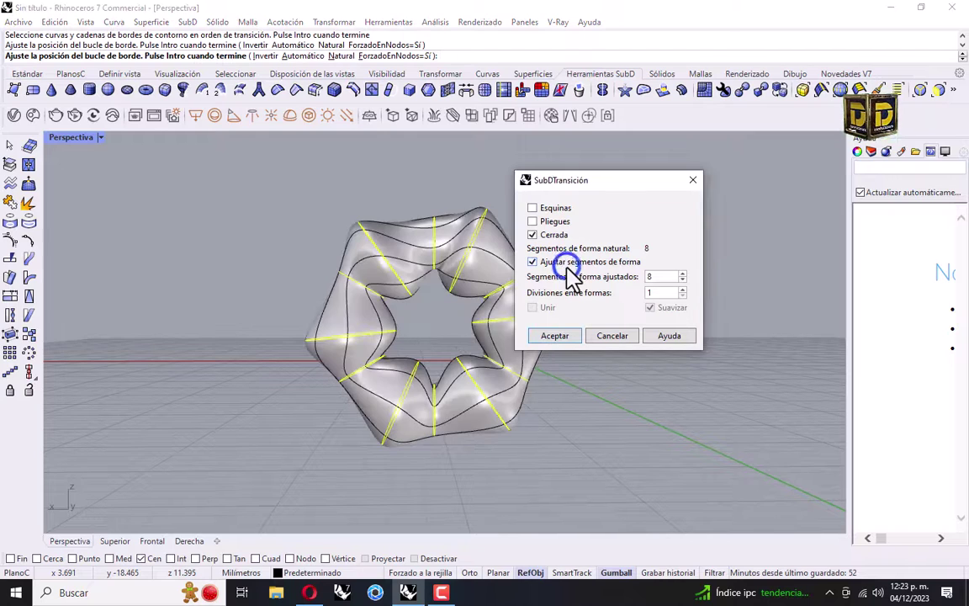
{"action": "left_click", "coordinate": [566, 265]}
{"action": "left_click", "coordinate": [567, 266]}
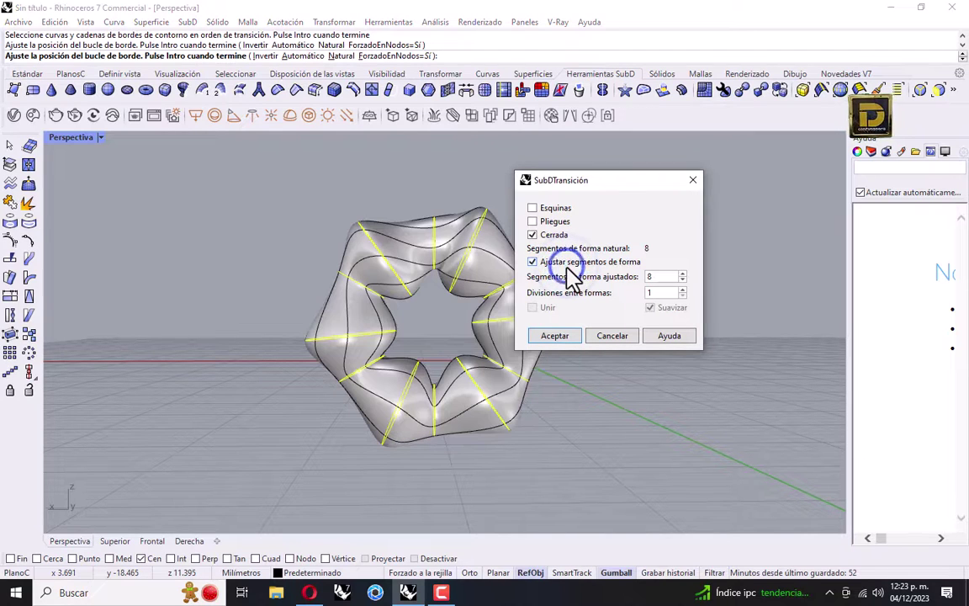
{"action": "left_click", "coordinate": [652, 292]}
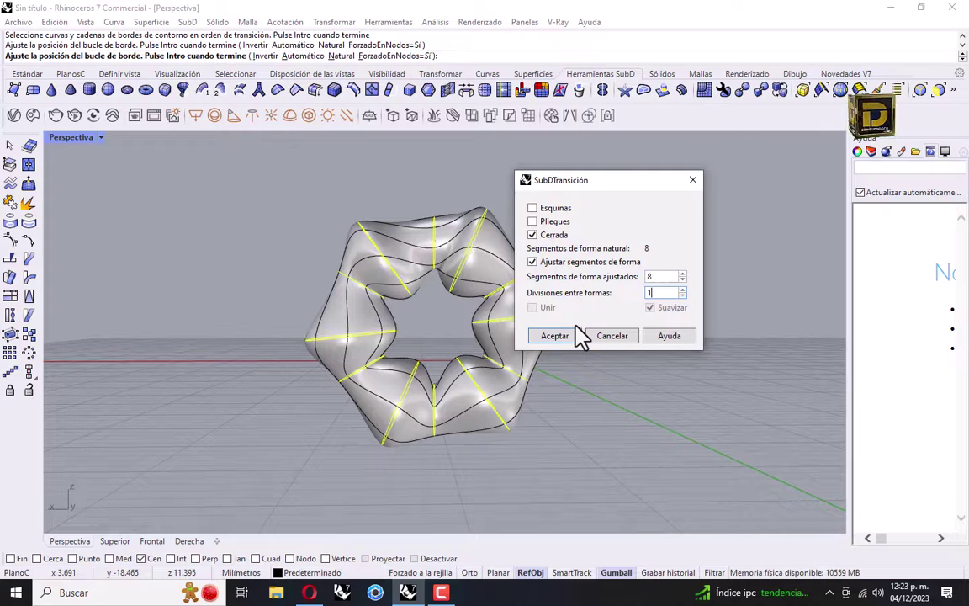
{"action": "type", "text": "0"}
{"action": "left_click", "coordinate": [661, 277]}
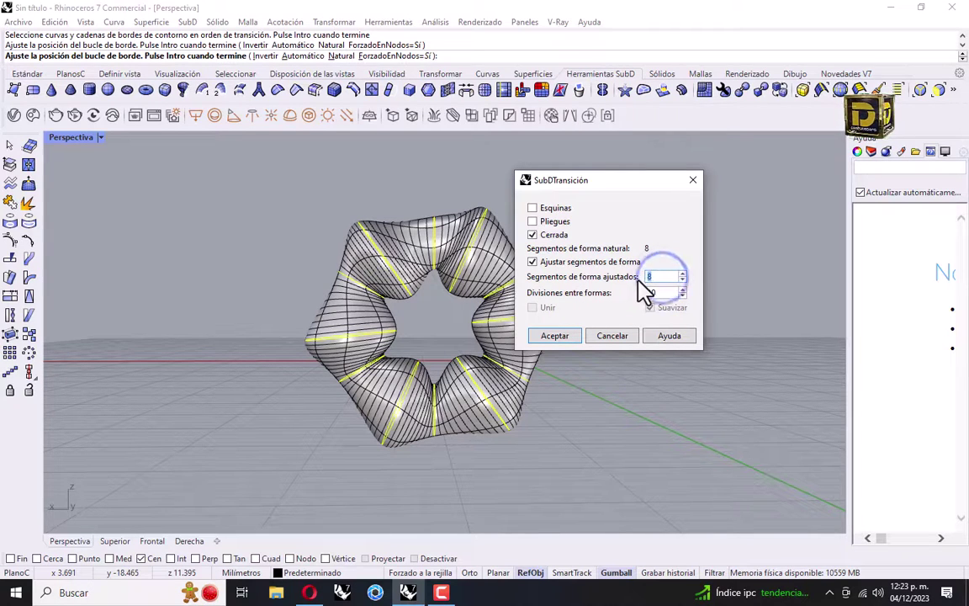
{"action": "type", "text": "25"}
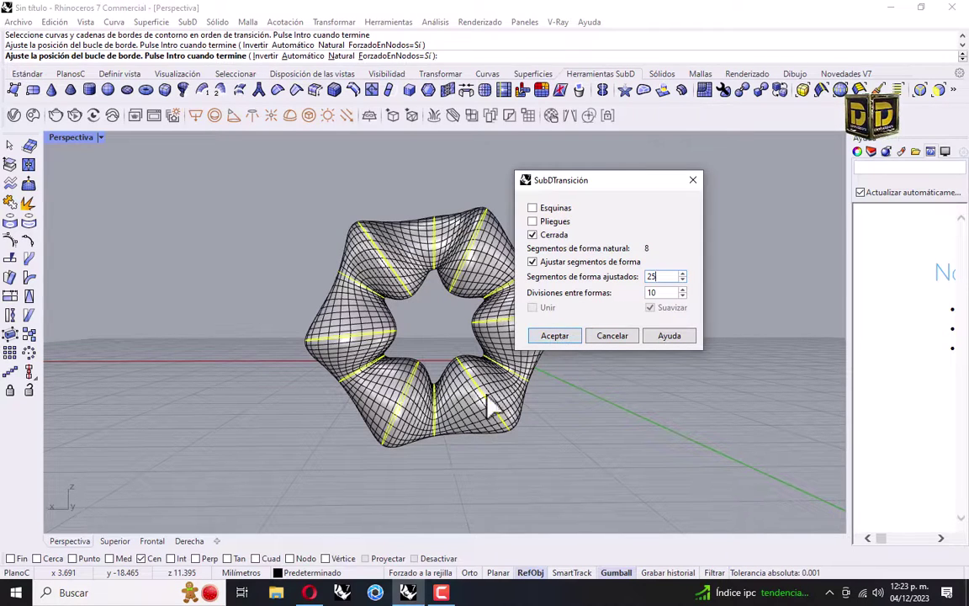
{"action": "scroll", "coordinate": [366, 309], "scroll_direction": "down", "scroll_amount": 4}
{"action": "scroll", "coordinate": [365, 308], "scroll_direction": "up", "scroll_amount": 6}
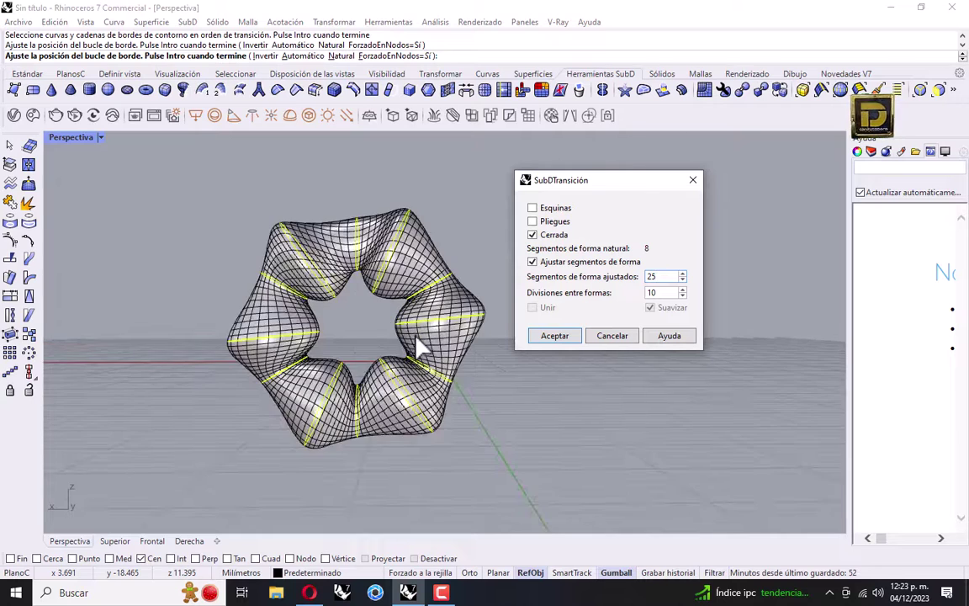
Set the loft to 1 division between shapes and 8 adjusted segments, and inspect the coarse preview up close.
{"action": "double_click", "coordinate": [660, 292]}
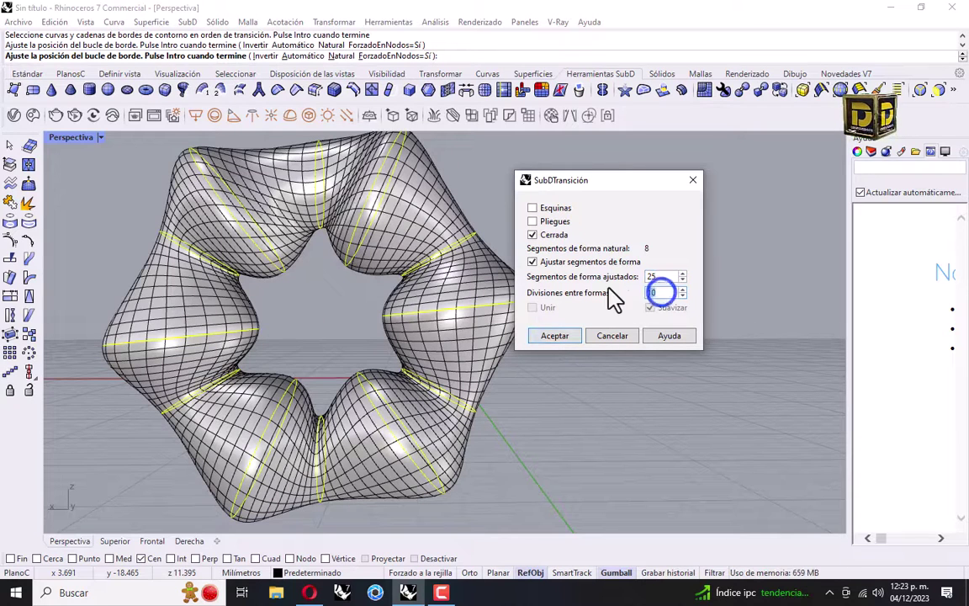
{"action": "type", "text": "1"}
{"action": "double_click", "coordinate": [662, 276]}
{"action": "type", "text": "8"}
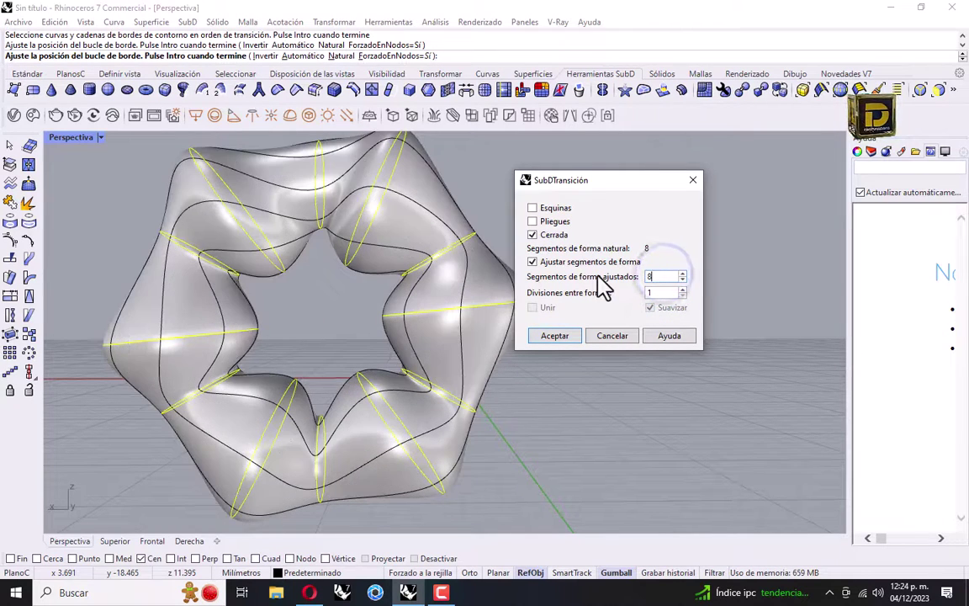
{"action": "scroll", "coordinate": [294, 257], "scroll_direction": "down", "scroll_amount": 4}
{"action": "scroll", "coordinate": [294, 257], "scroll_direction": "up", "scroll_amount": 6}
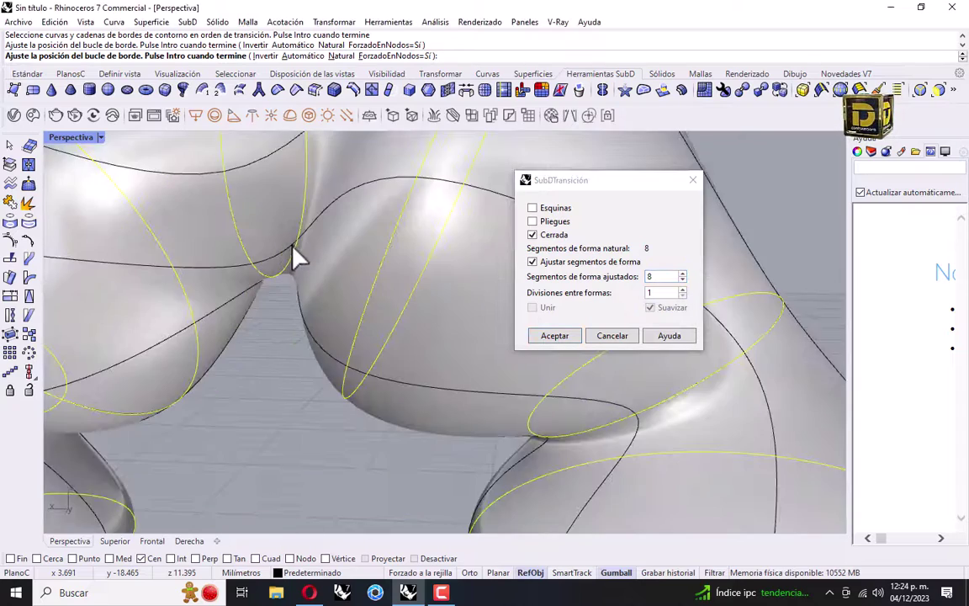
{"action": "scroll", "coordinate": [295, 266], "scroll_direction": "down", "scroll_amount": 3}
{"action": "right_click_drag", "start_coordinate": [274, 283], "coordinate": [334, 270]}
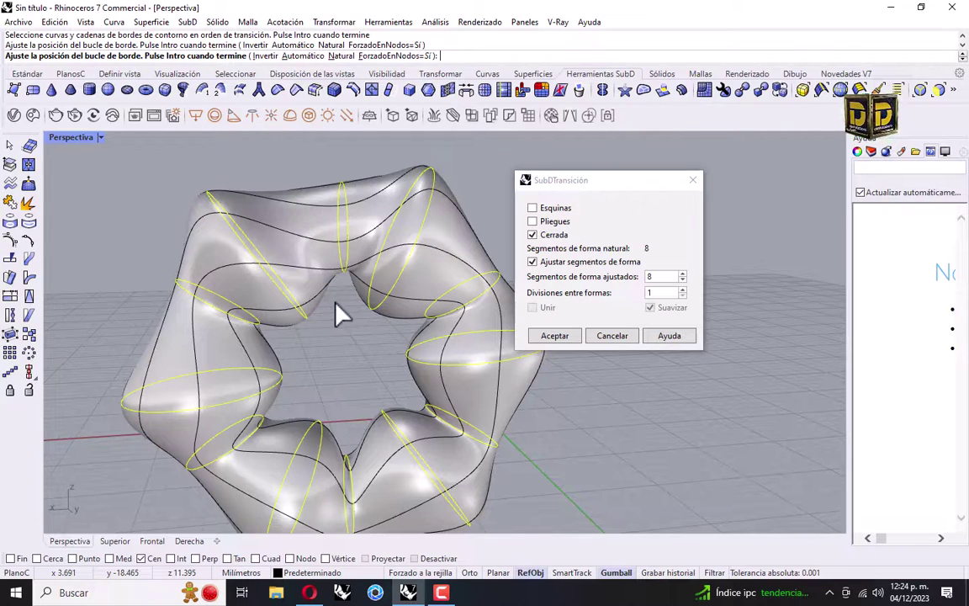
Set 10 divisions between shapes and 20 adjusted shape segments, and create the closed SubD loft.
{"action": "left_click", "coordinate": [659, 277]}
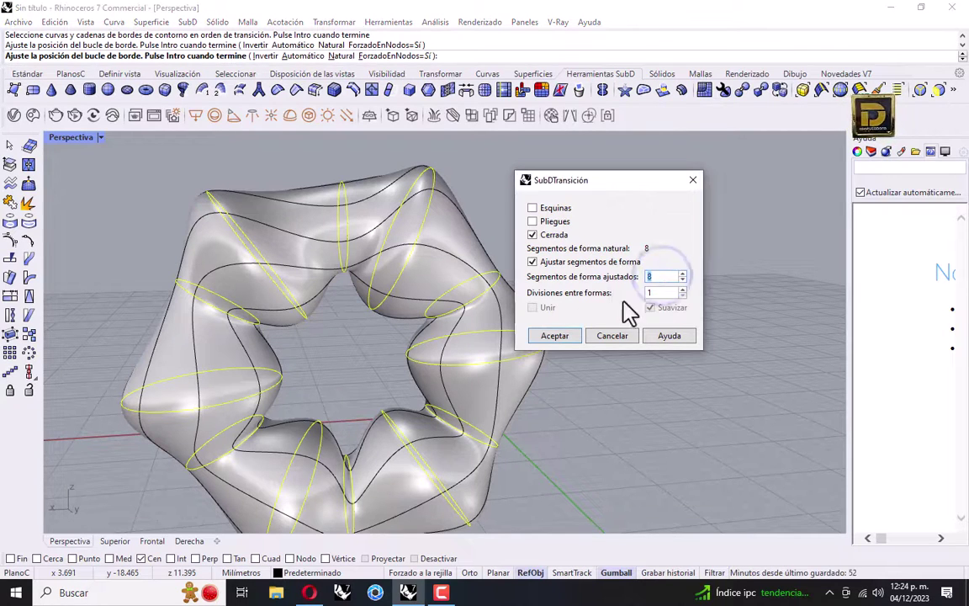
{"action": "left_click", "coordinate": [649, 292]}
{"action": "type", "text": "0"}
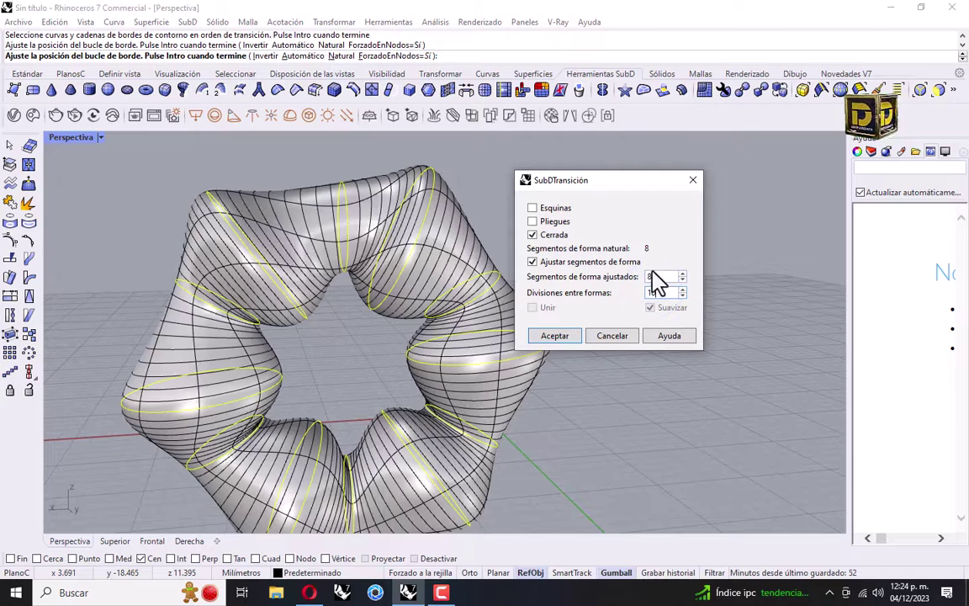
{"action": "left_click", "coordinate": [655, 277]}
{"action": "type", "text": "1"}
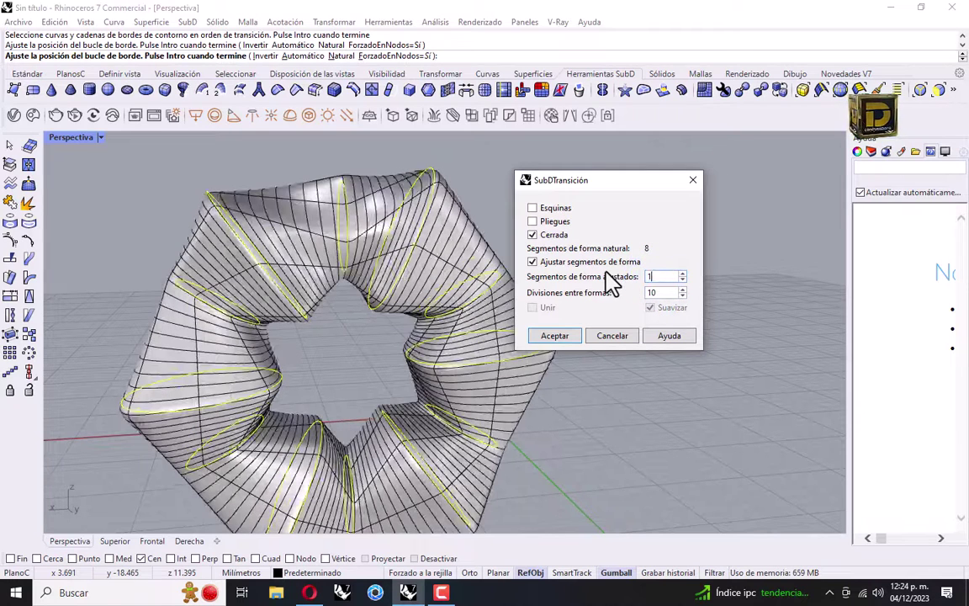
{"action": "key", "text": "BackSpace"}
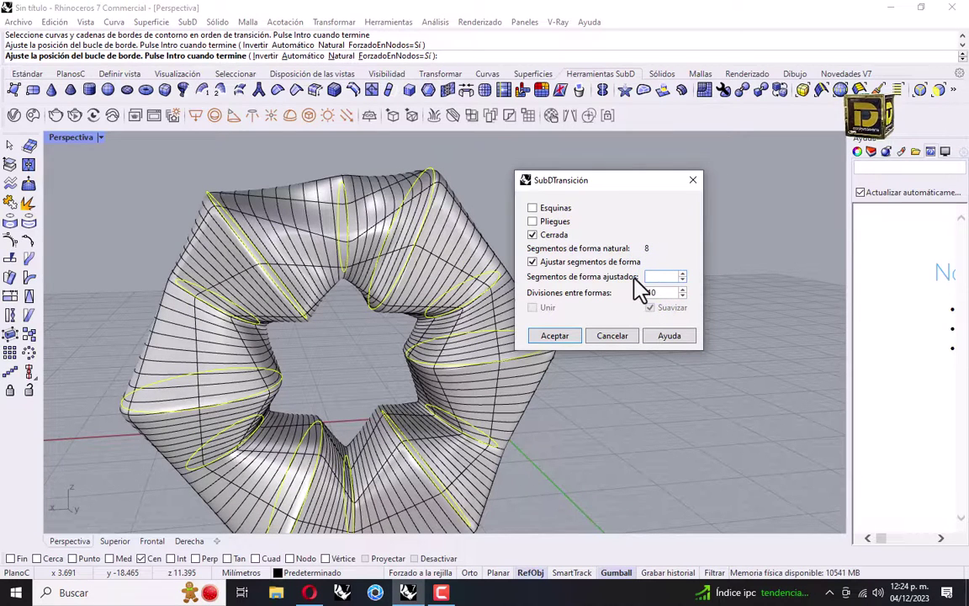
{"action": "type", "text": "20"}
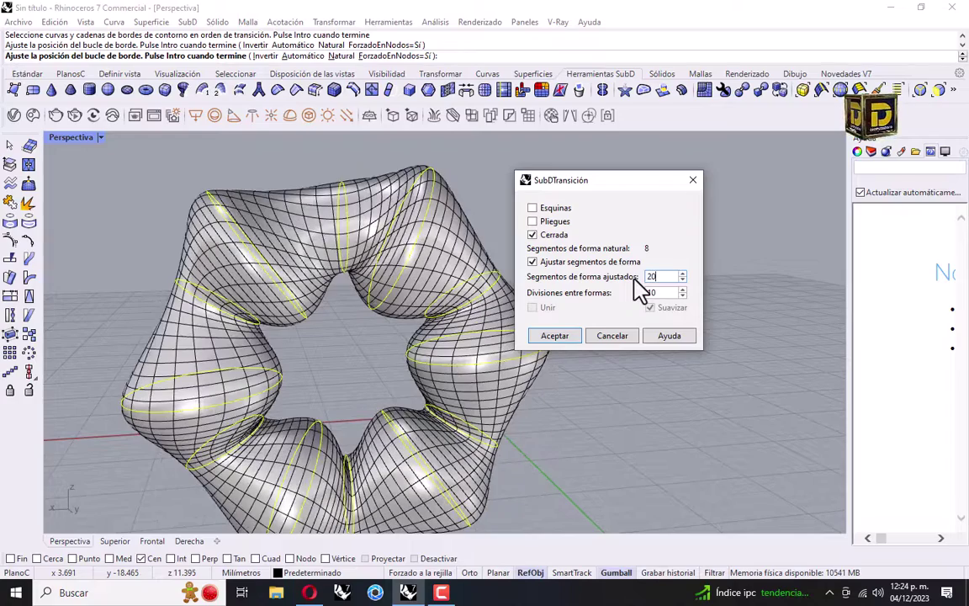
{"action": "left_click", "coordinate": [562, 340]}
Move the dense SubD loft away from the circles so it stands beside the coarser loft, and deselect it.
{"action": "right_click_drag", "start_coordinate": [568, 296], "coordinate": [471, 278]}
{"action": "left_click", "coordinate": [354, 286]}
{"action": "double_click", "coordinate": [71, 137]}
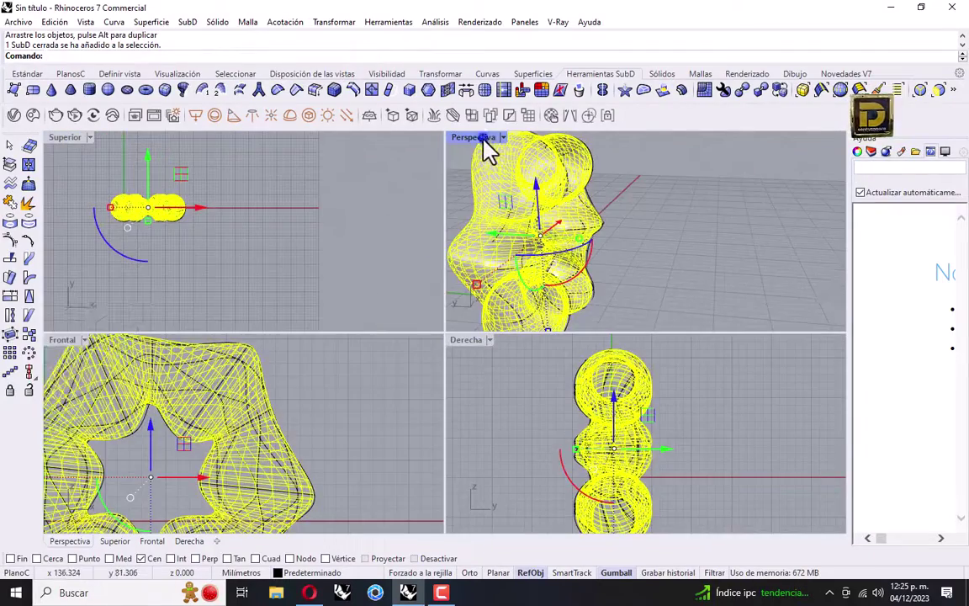
{"action": "double_click", "coordinate": [484, 137]}
{"action": "right_click_drag", "start_coordinate": [218, 194], "coordinate": [301, 290]}
{"action": "left_click", "coordinate": [631, 244]}
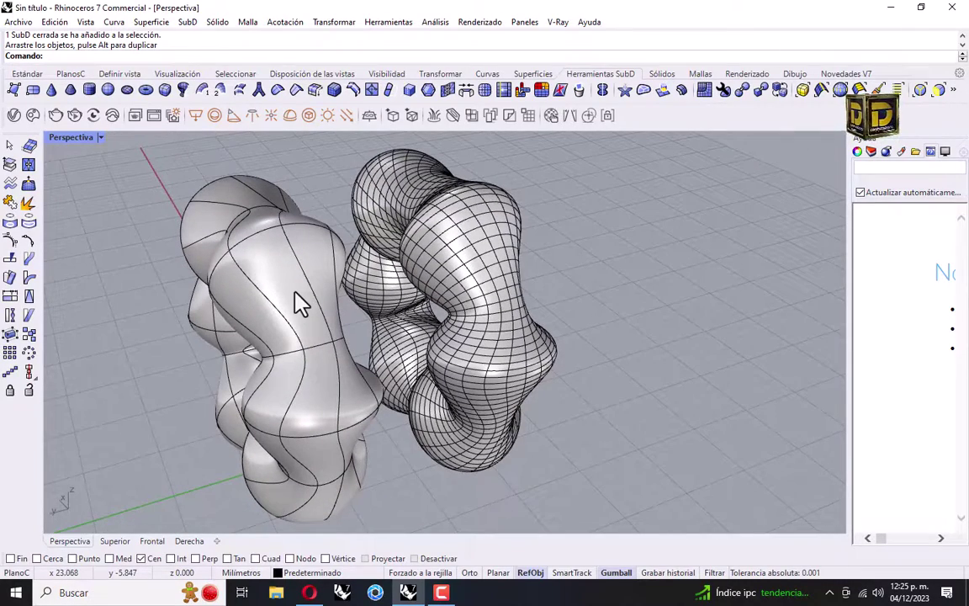
Try moving a single large face on the upper part of the coarse SubD loft with the Gumball.
{"action": "left_click", "coordinate": [296, 301], "text": "ctrl+shift"}
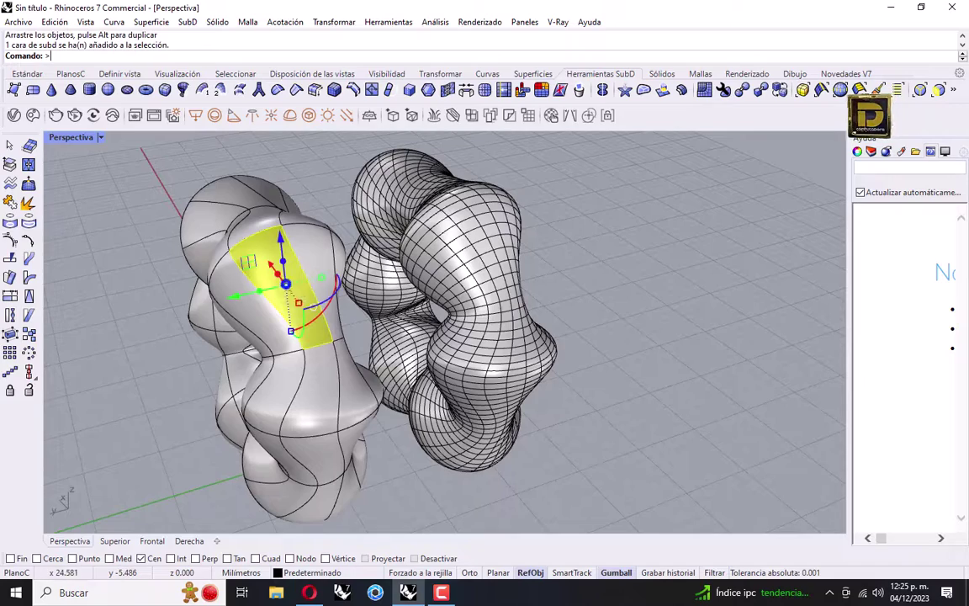
{"action": "right_click_drag", "start_coordinate": [342, 282], "coordinate": [438, 235]}
{"action": "left_click_drag", "start_coordinate": [465, 215], "coordinate": [486, 217]}
{"action": "right_click_drag", "start_coordinate": [471, 218], "coordinate": [396, 260]}
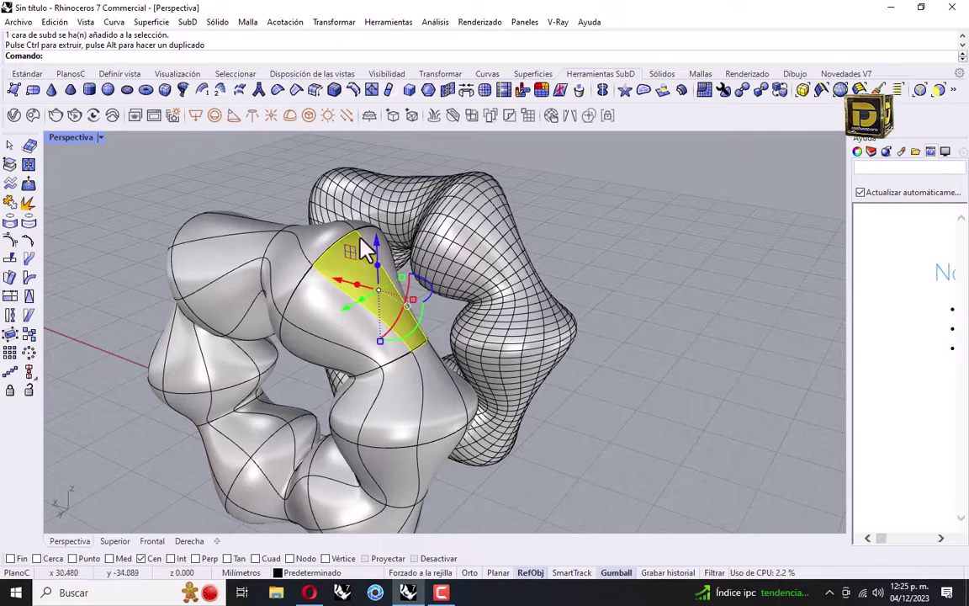
{"action": "right_click_drag", "start_coordinate": [405, 286], "coordinate": [352, 281]}
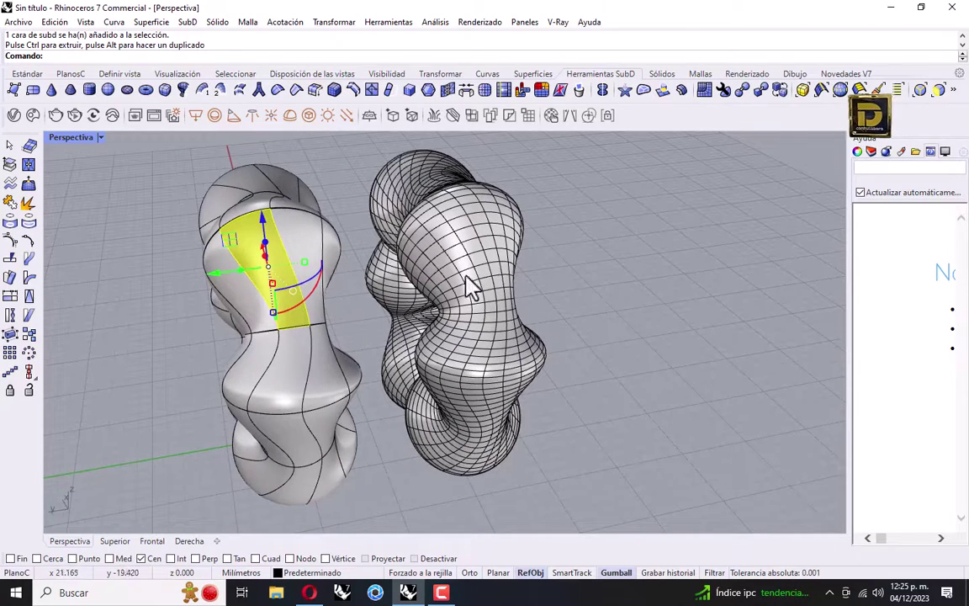
Select a small patch of neighbouring faces on the upper part of the dense SubD loft and move it with the Gumball.
{"action": "left_click", "coordinate": [565, 238]}
{"action": "scroll", "coordinate": [462, 242], "scroll_direction": "up", "scroll_amount": 4}
{"action": "scroll", "coordinate": [462, 238], "scroll_direction": "up", "scroll_amount": 2}
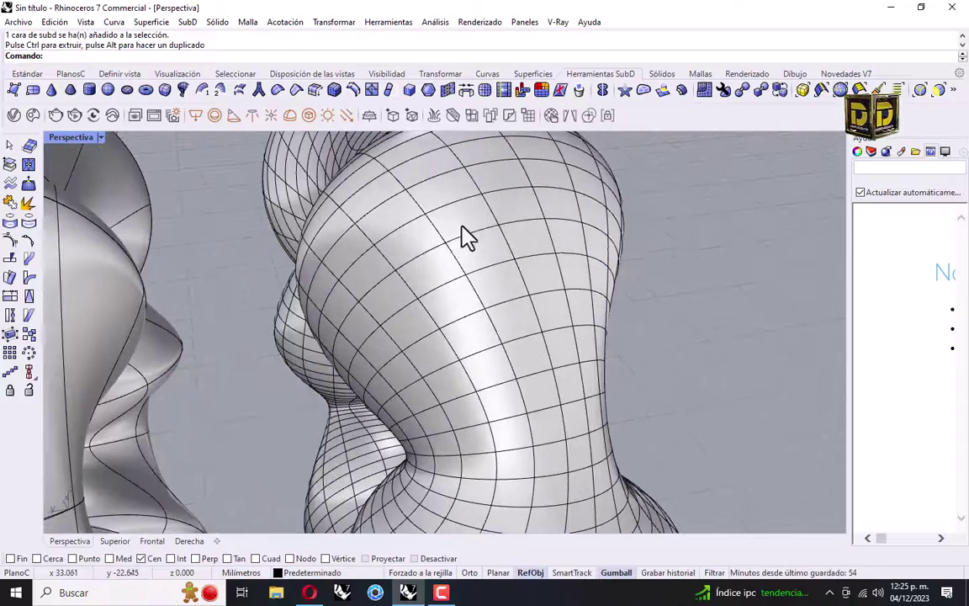
{"action": "left_click", "coordinate": [465, 235]}
{"action": "left_click", "coordinate": [485, 251], "text": "shift"}
{"action": "left_click", "coordinate": [519, 250], "text": "shift"}
{"action": "left_click", "coordinate": [522, 220], "text": "shift"}
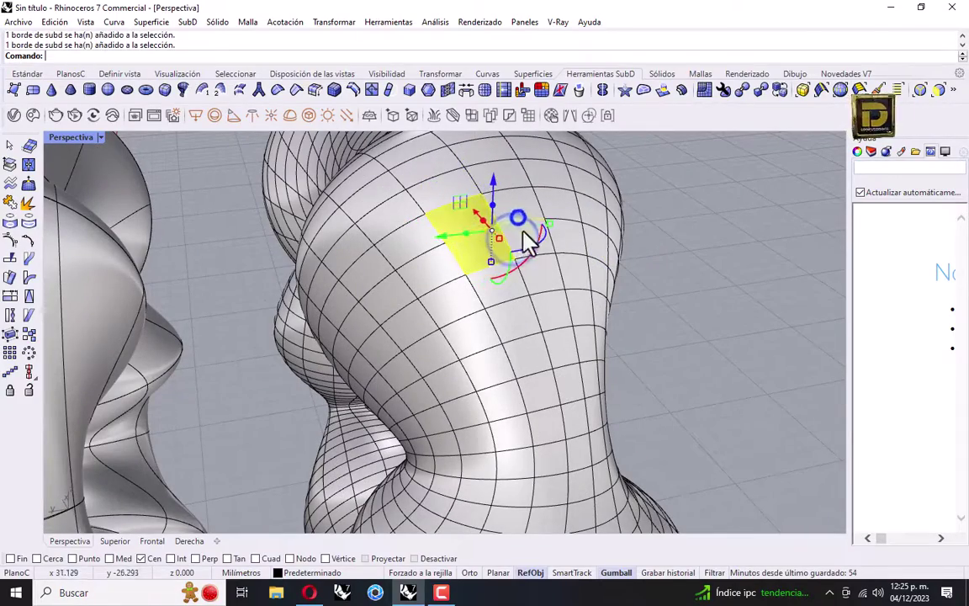
{"action": "left_click", "coordinate": [525, 223], "text": "shift"}
{"action": "left_click", "coordinate": [520, 217], "text": "shift"}
{"action": "right_click_drag", "start_coordinate": [500, 265], "coordinate": [637, 223]}
{"action": "left_click_drag", "start_coordinate": [624, 225], "coordinate": [642, 233]}
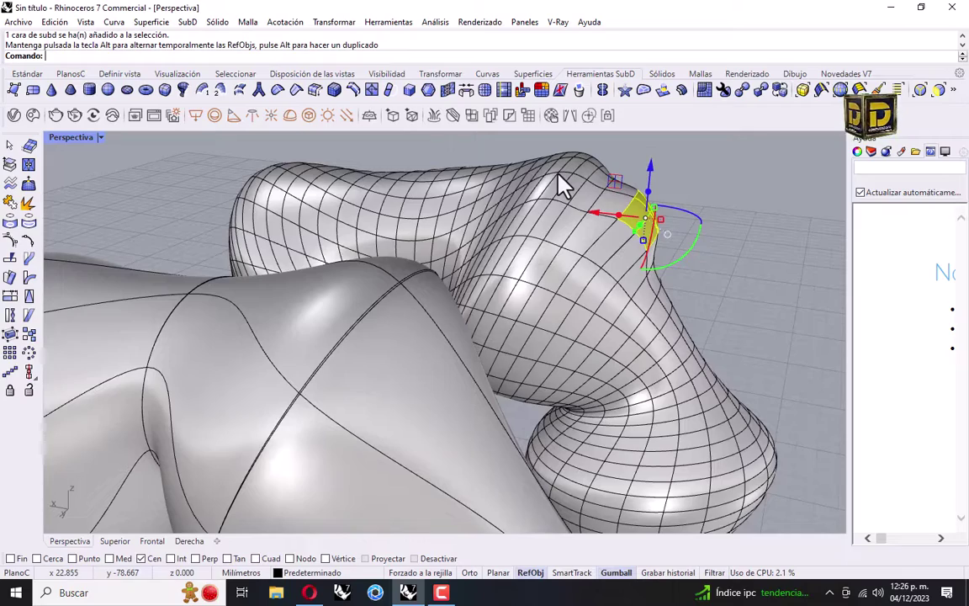
Compare the coarse and dense SubD lofts, and delete both of them, keeping only the circles.
{"action": "scroll", "coordinate": [562, 185], "scroll_direction": "down", "scroll_amount": 5}
{"action": "right_click_drag", "start_coordinate": [562, 185], "coordinate": [643, 249]}
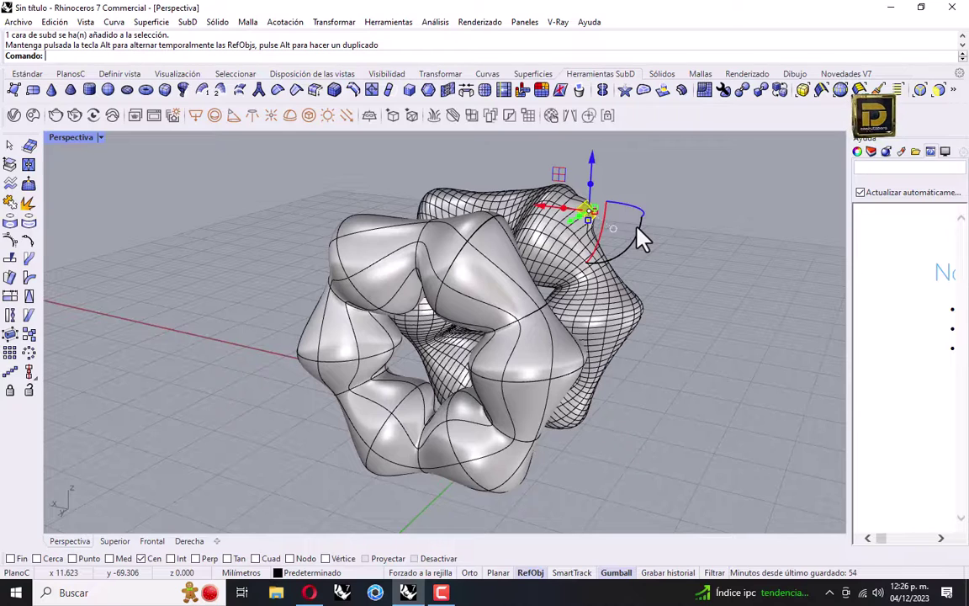
{"action": "right_click_drag", "start_coordinate": [641, 239], "coordinate": [486, 294]}
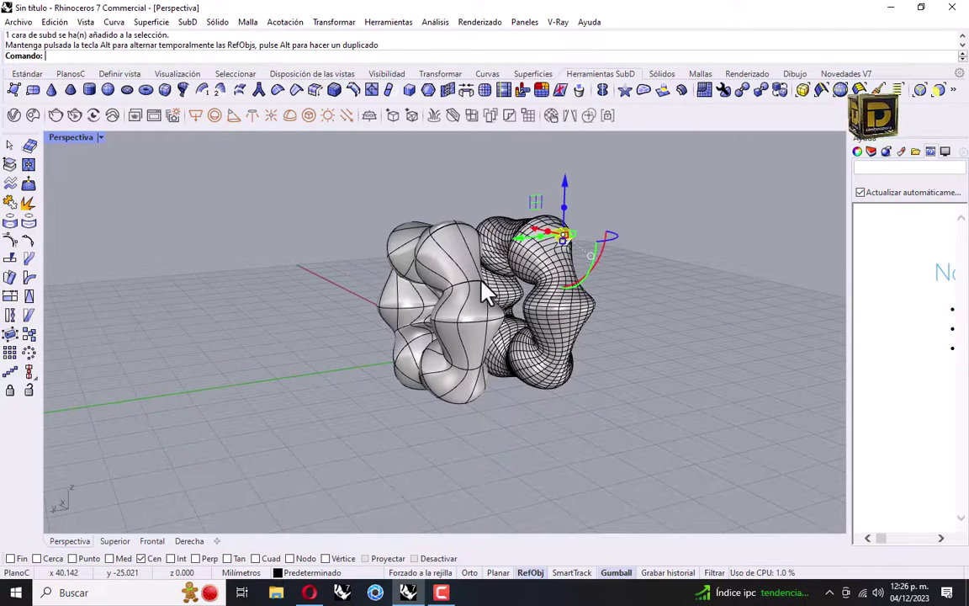
{"action": "mouse_move", "coordinate": [486, 294]}
{"action": "right_mouse_down"}
{"action": "mouse_move", "coordinate": [480, 246]}
{"action": "mouse_move", "coordinate": [497, 236]}
{"action": "mouse_move", "coordinate": [513, 248]}
{"action": "mouse_move", "coordinate": [475, 277]}
{"action": "right_mouse_up"}
{"action": "left_click", "coordinate": [476, 277]}
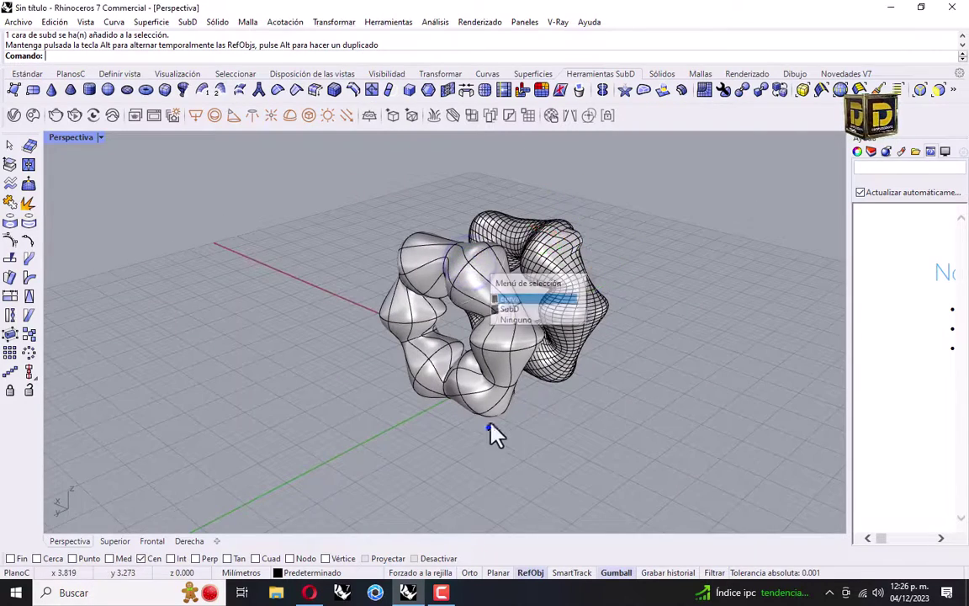
{"action": "right_click_drag", "start_coordinate": [493, 432], "coordinate": [488, 426]}
{"action": "left_click", "coordinate": [484, 282]}
{"action": "key", "text": "Delete"}
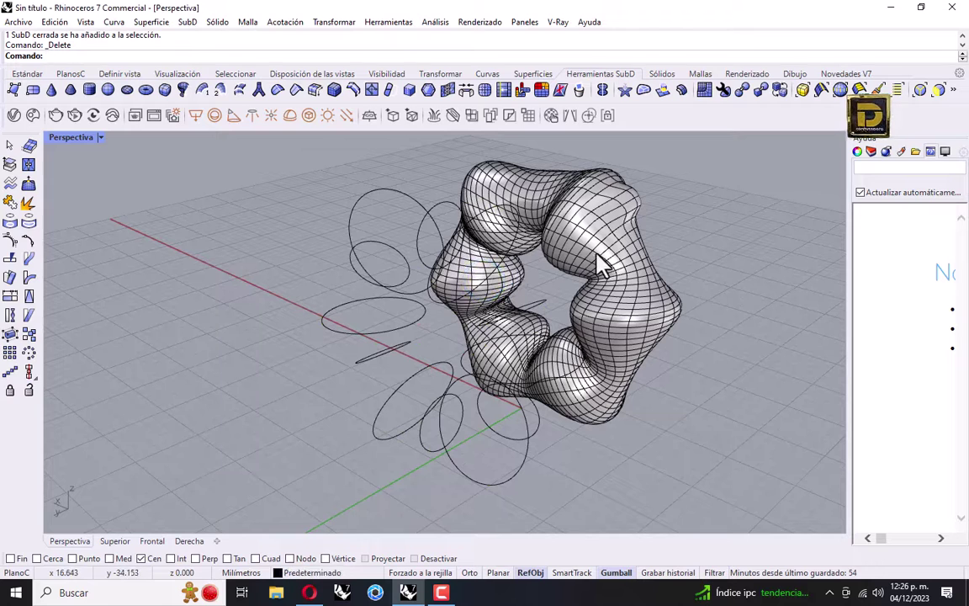
{"action": "left_click", "coordinate": [595, 257]}
{"action": "key", "text": "Delete"}
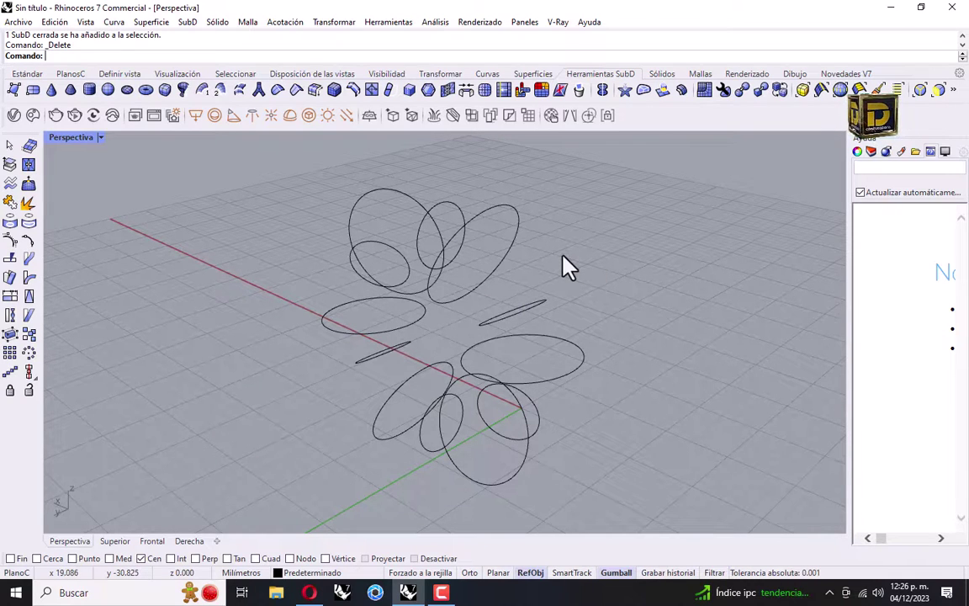
Undo the deletion of both SubD lofts and the last Gumball move.
{"action": "right_click_drag", "start_coordinate": [566, 266], "coordinate": [469, 177]}
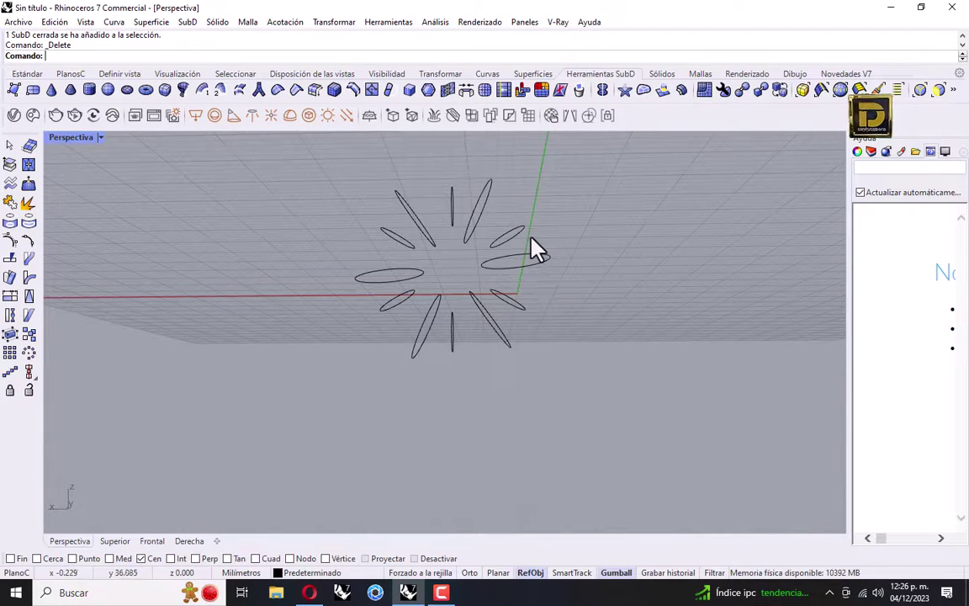
{"action": "right_click_drag", "start_coordinate": [610, 234], "coordinate": [548, 282]}
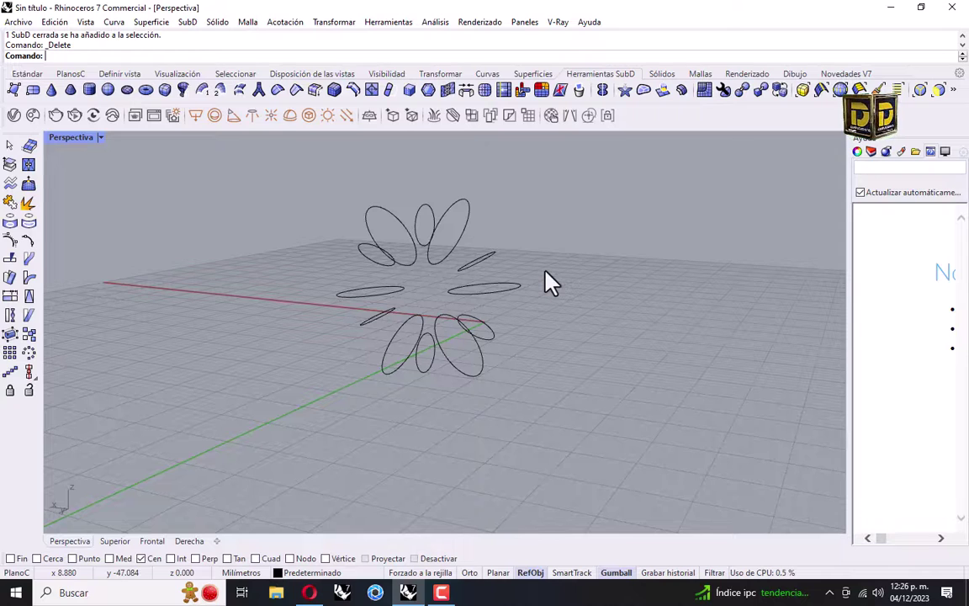
{"action": "key", "text": "super+x"}
{"action": "left_click", "coordinate": [569, 191]}
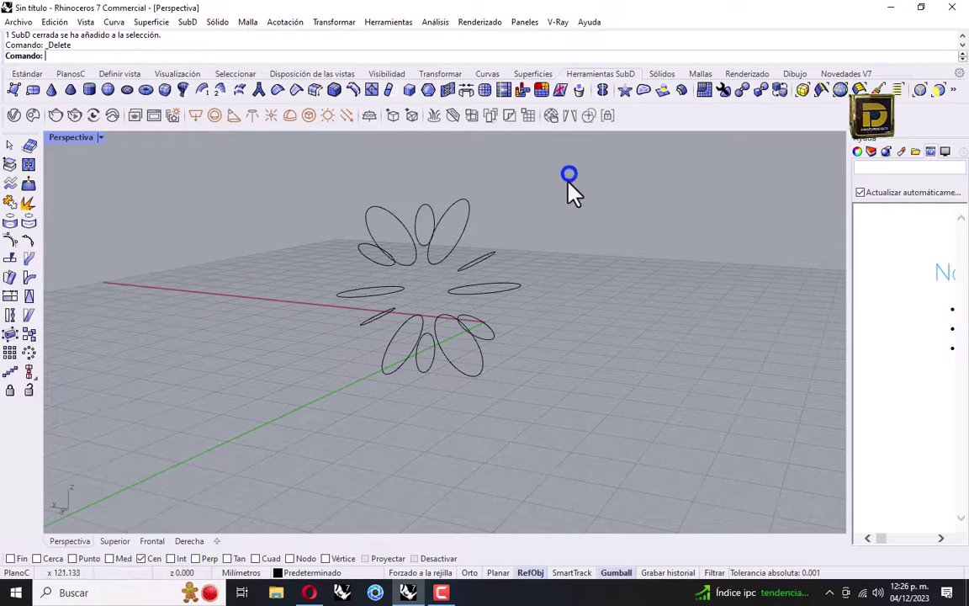
{"action": "key", "text": "ctrl+z"}
{"action": "key", "text": "Escape"}
{"action": "right_click_drag", "start_coordinate": [569, 199], "coordinate": [528, 247]}
{"action": "key", "text": "ctrl+z"}
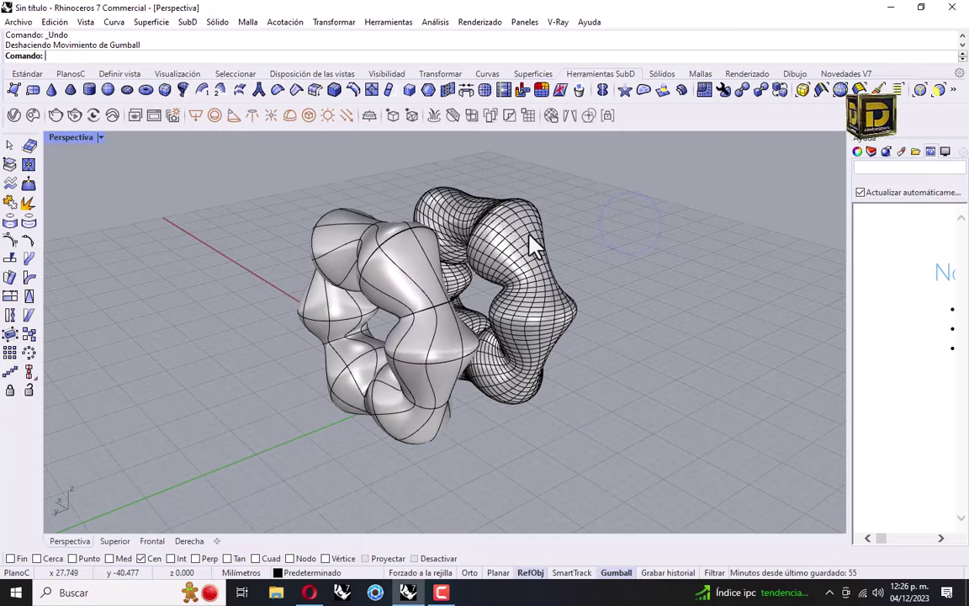
Examine the coarse and dense SubD lofts up close and from several sides, comparing their face density and shape.
{"action": "scroll", "coordinate": [526, 242], "scroll_direction": "up", "scroll_amount": 3}
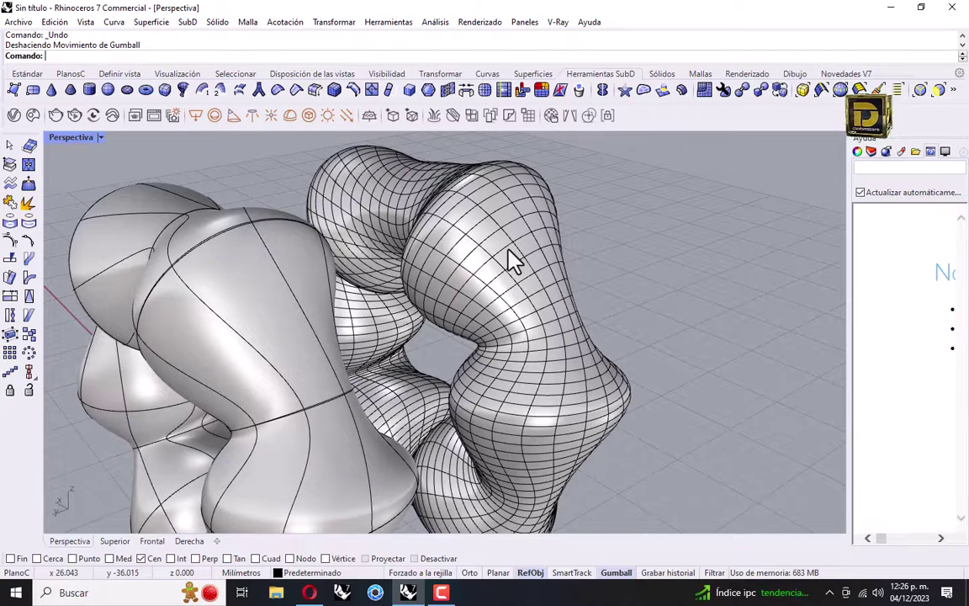
{"action": "left_click", "coordinate": [256, 284]}
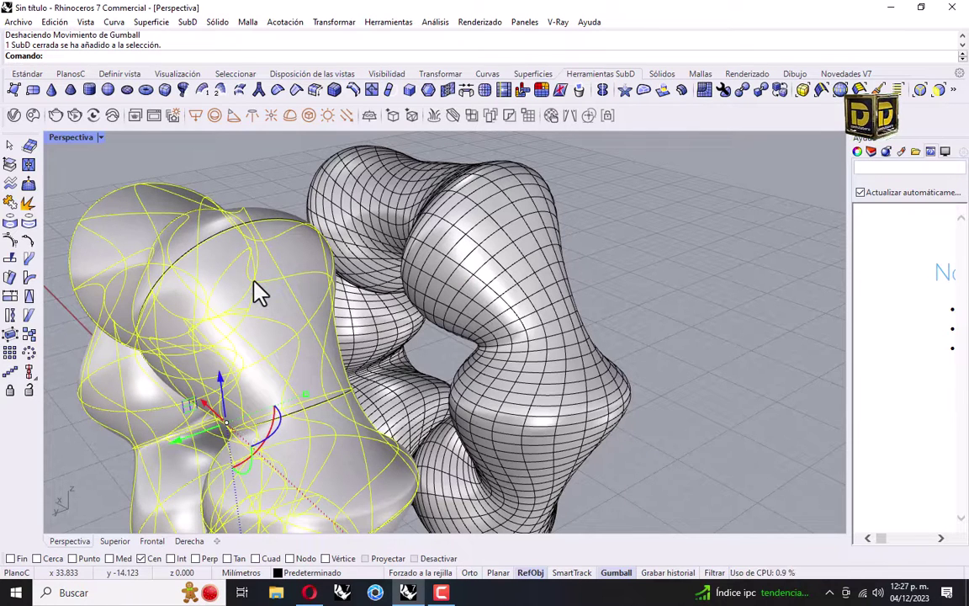
{"action": "left_click", "coordinate": [663, 240]}
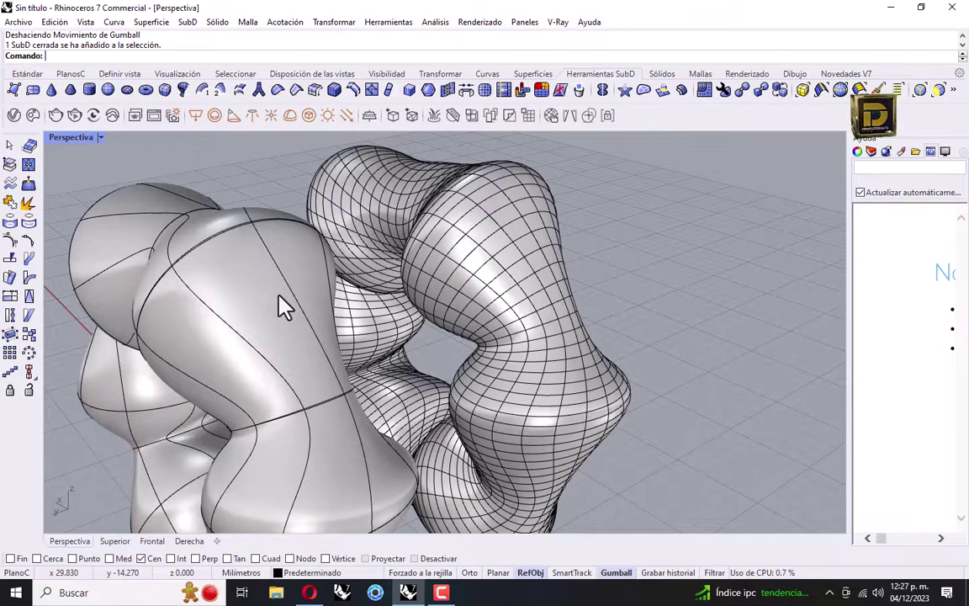
{"action": "right_click_drag", "start_coordinate": [284, 307], "coordinate": [432, 281]}
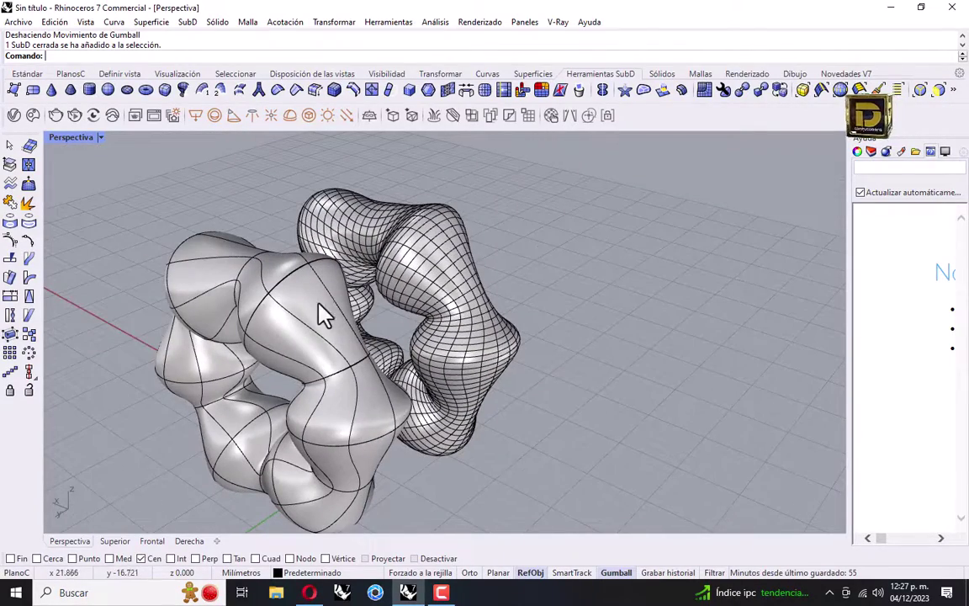
{"action": "left_click", "coordinate": [433, 281]}
{"action": "left_click", "coordinate": [245, 293]}
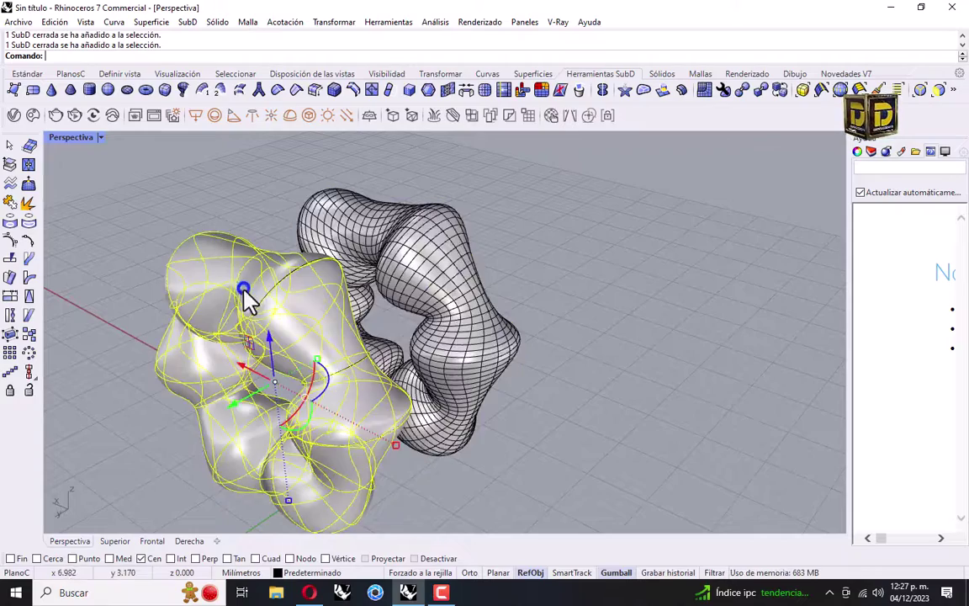
{"action": "right_click_drag", "start_coordinate": [245, 293], "coordinate": [532, 320]}
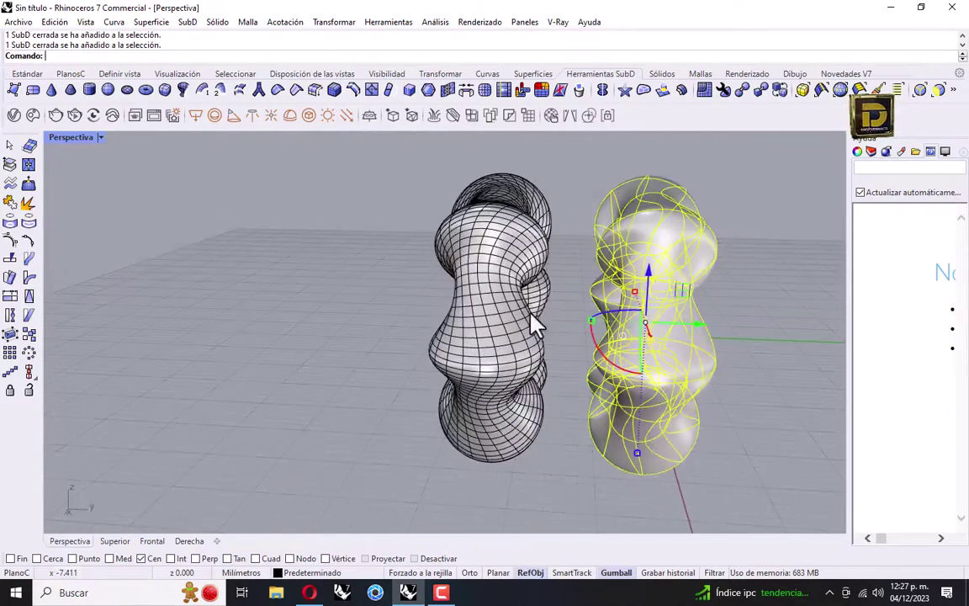
{"action": "left_click", "coordinate": [732, 225]}
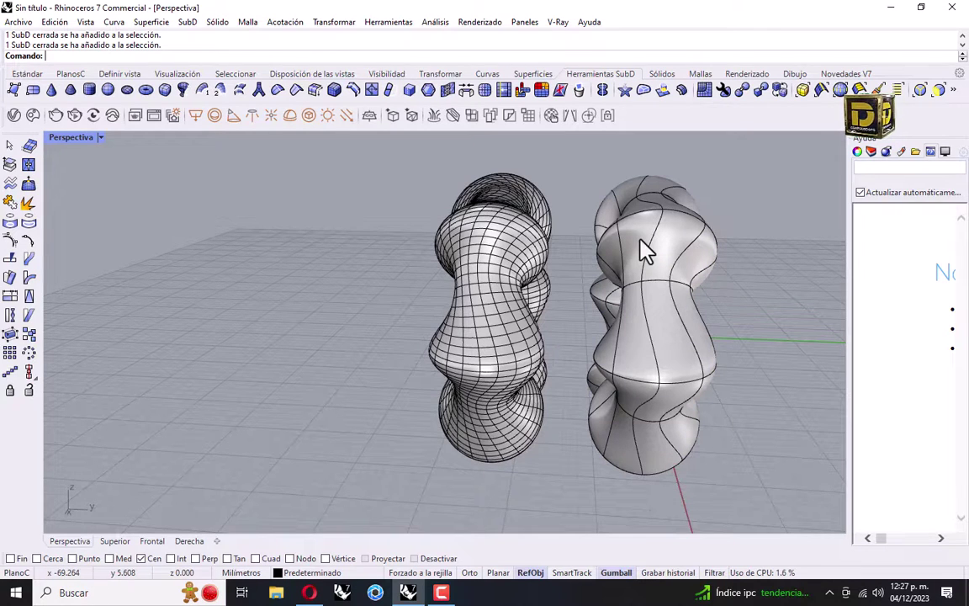
{"action": "scroll", "coordinate": [497, 298], "scroll_direction": "up", "scroll_amount": 3}
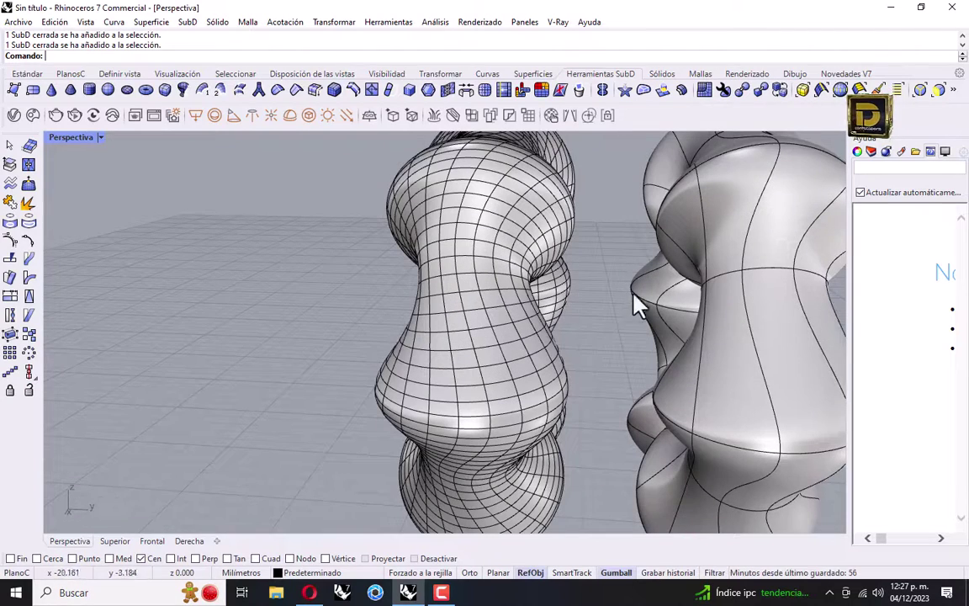
{"action": "scroll", "coordinate": [608, 277], "scroll_direction": "down", "scroll_amount": 3}
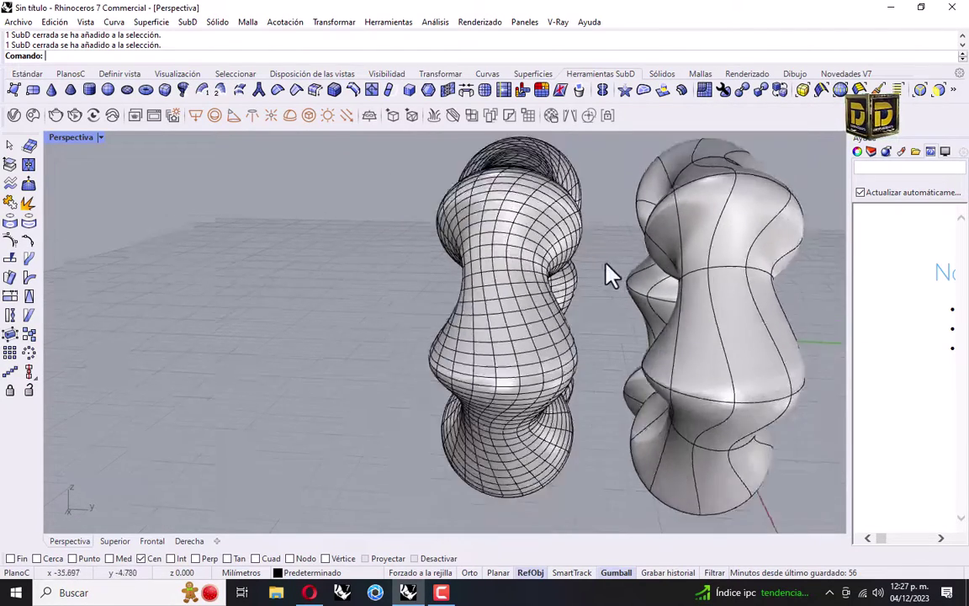
{"action": "right_click_drag", "start_coordinate": [607, 277], "coordinate": [587, 294]}
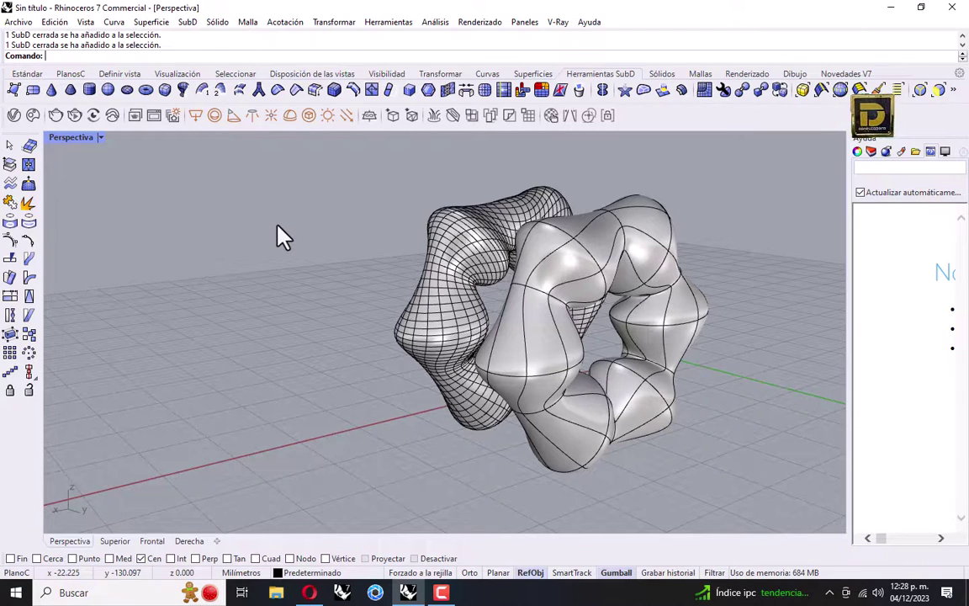
Bring up the standard tools and delete the coarse and dense SubD lofts, leaving the ring of circles.
{"action": "left_click", "coordinate": [27, 74]}
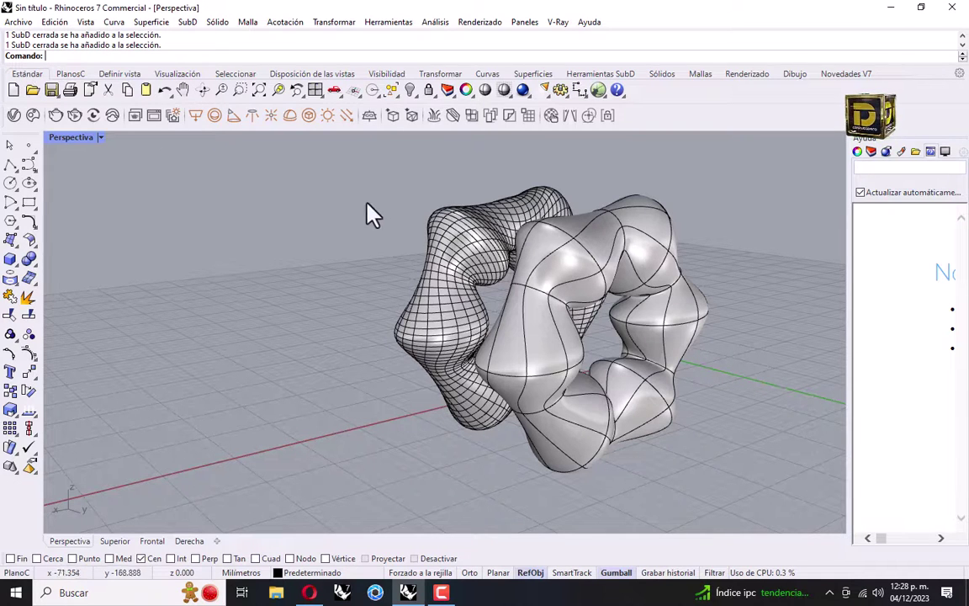
{"action": "left_click", "coordinate": [459, 252]}
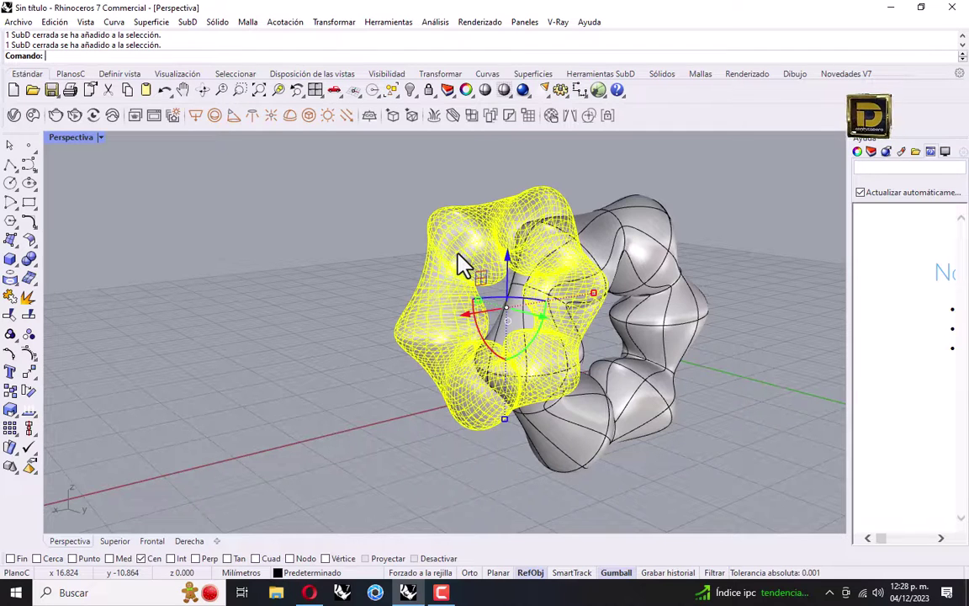
{"action": "right_click_drag", "start_coordinate": [704, 210], "coordinate": [545, 268]}
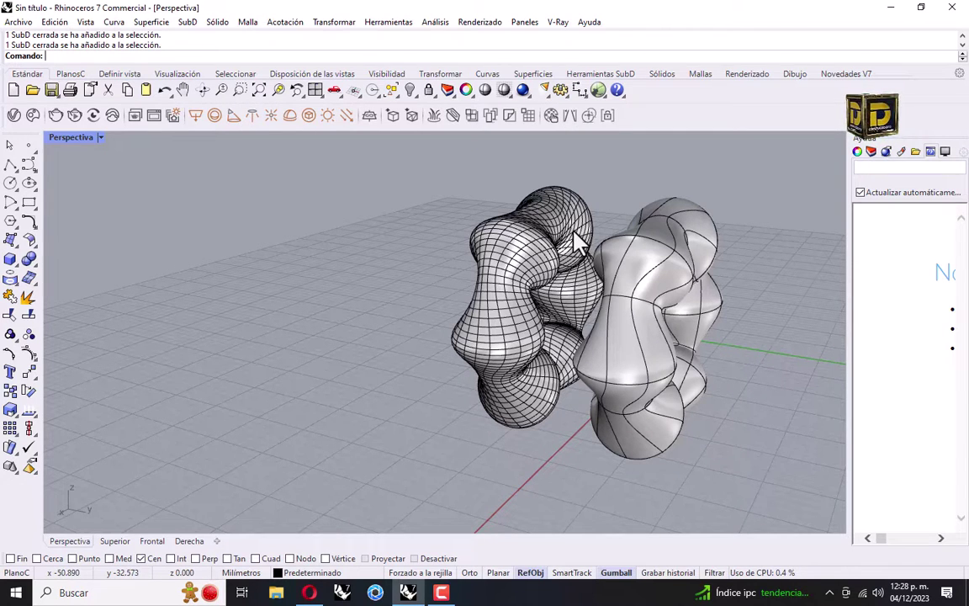
{"action": "left_click", "coordinate": [556, 226]}
{"action": "left_click_drag", "start_coordinate": [560, 223], "coordinate": [640, 277]}
{"action": "key", "text": "Delete"}
{"action": "right_click_drag", "start_coordinate": [693, 329], "coordinate": [595, 322]}
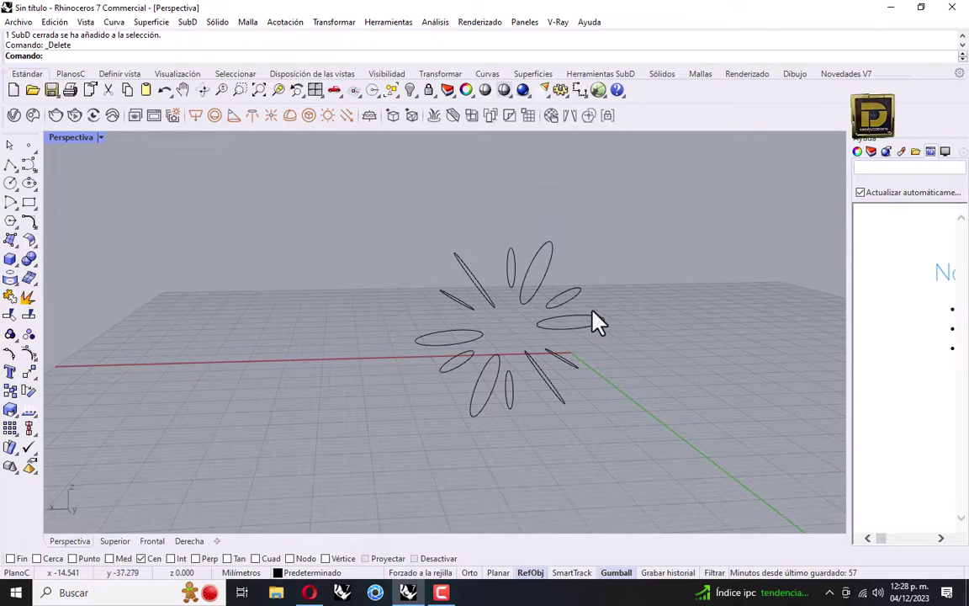